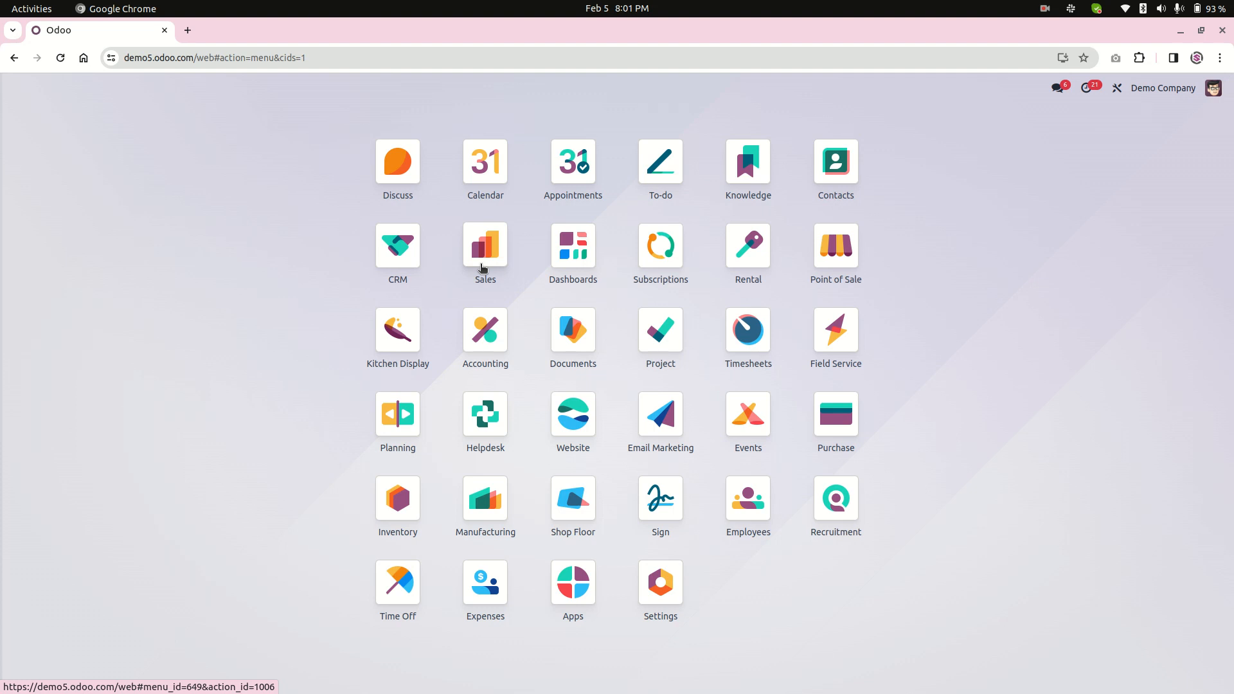
Open the product list in the Sales app.
click(484, 266)
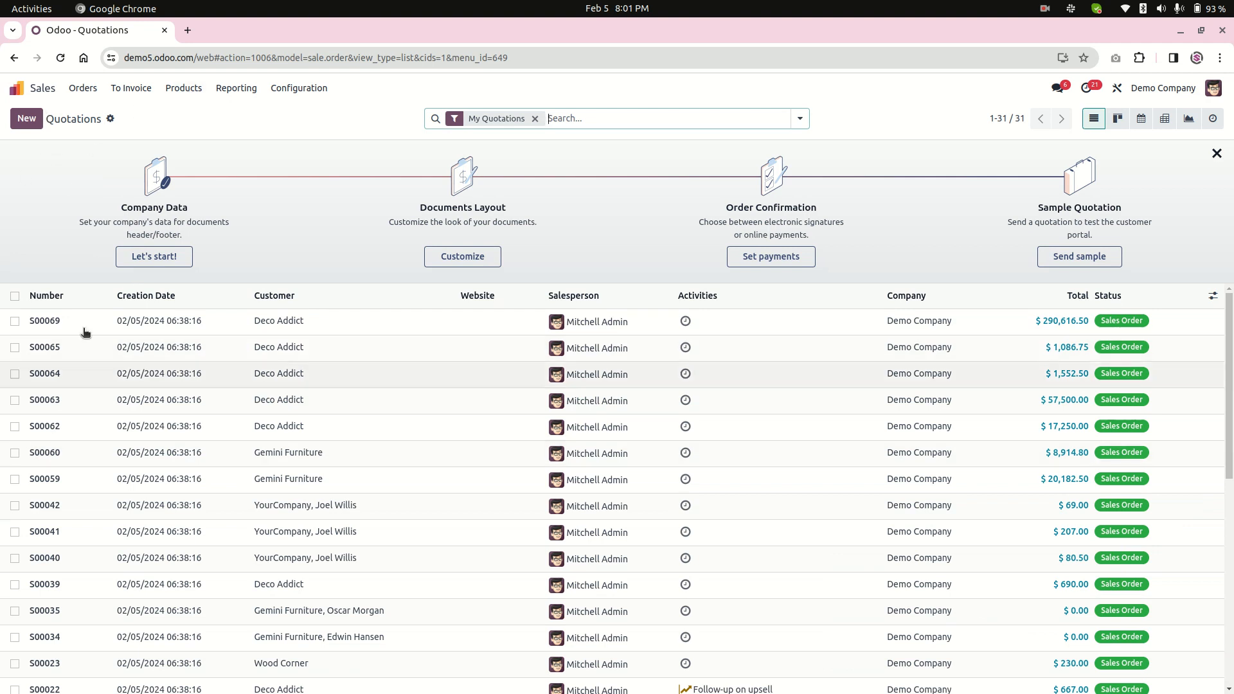
click(189, 90)
click(191, 112)
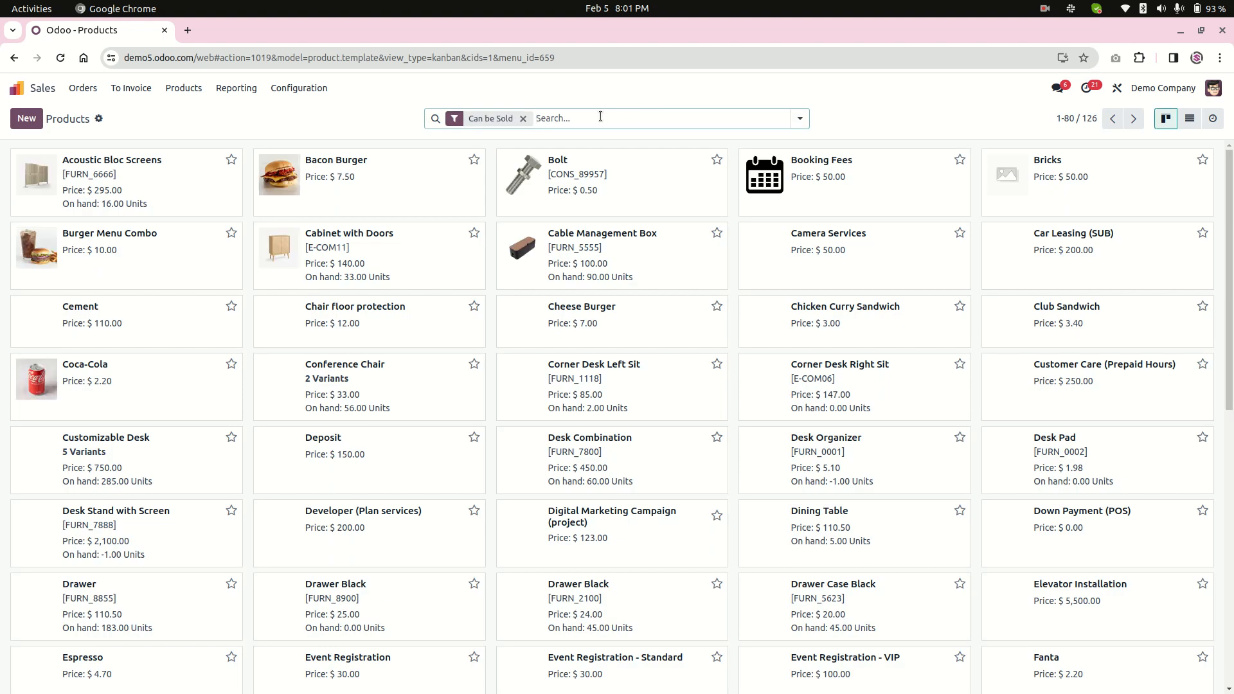
Search all products for "field" without the Can be Sold filter and open the Field Service product.
text(product)
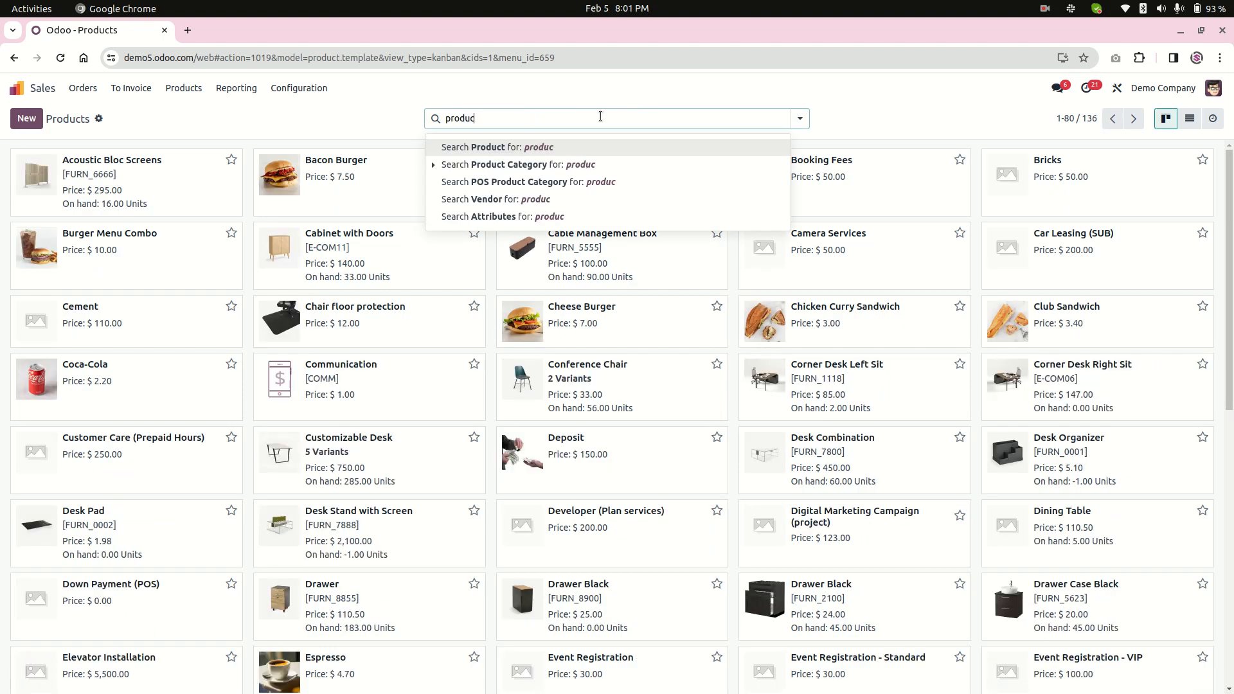
key(Return)
key(BackSpace)
text(fiedl)
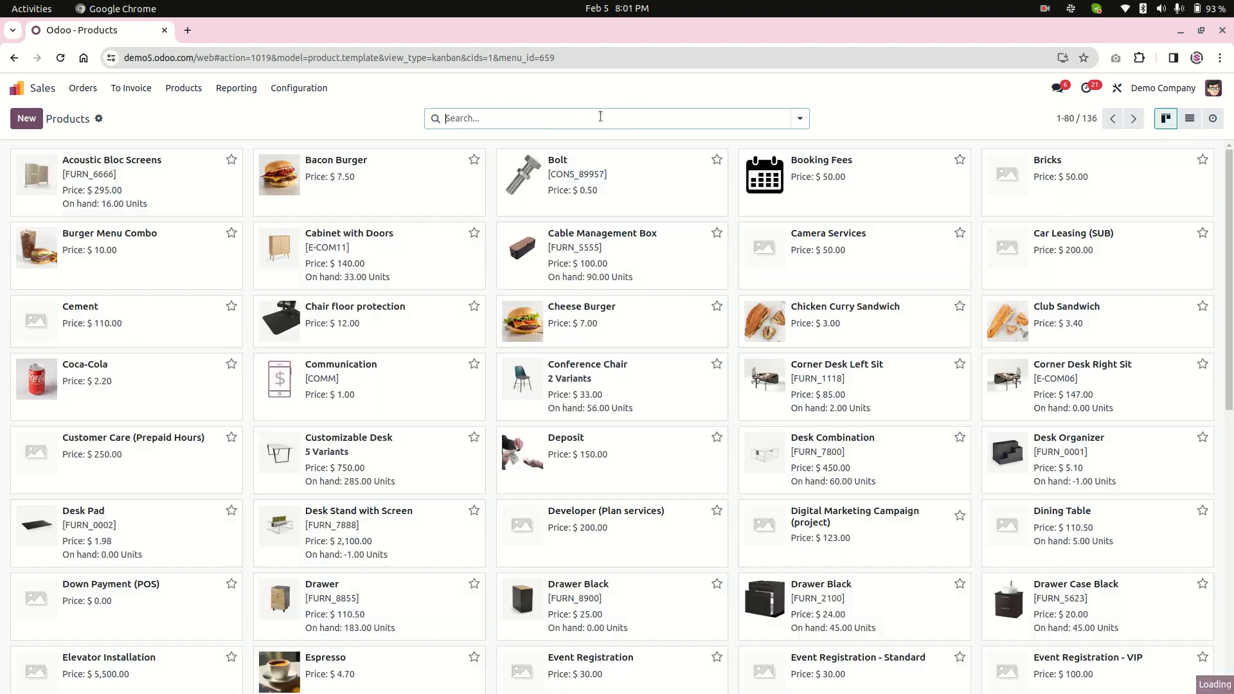
key(Return)
key(BackSpace)
text(field)
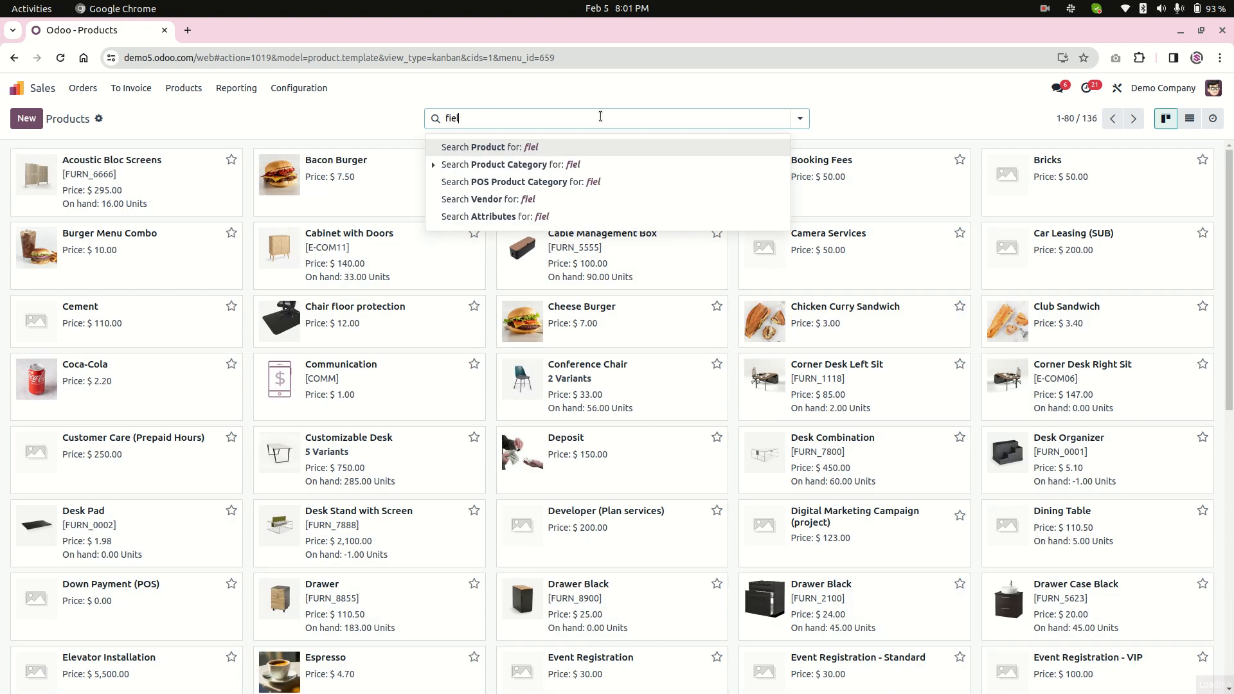
key(Return)
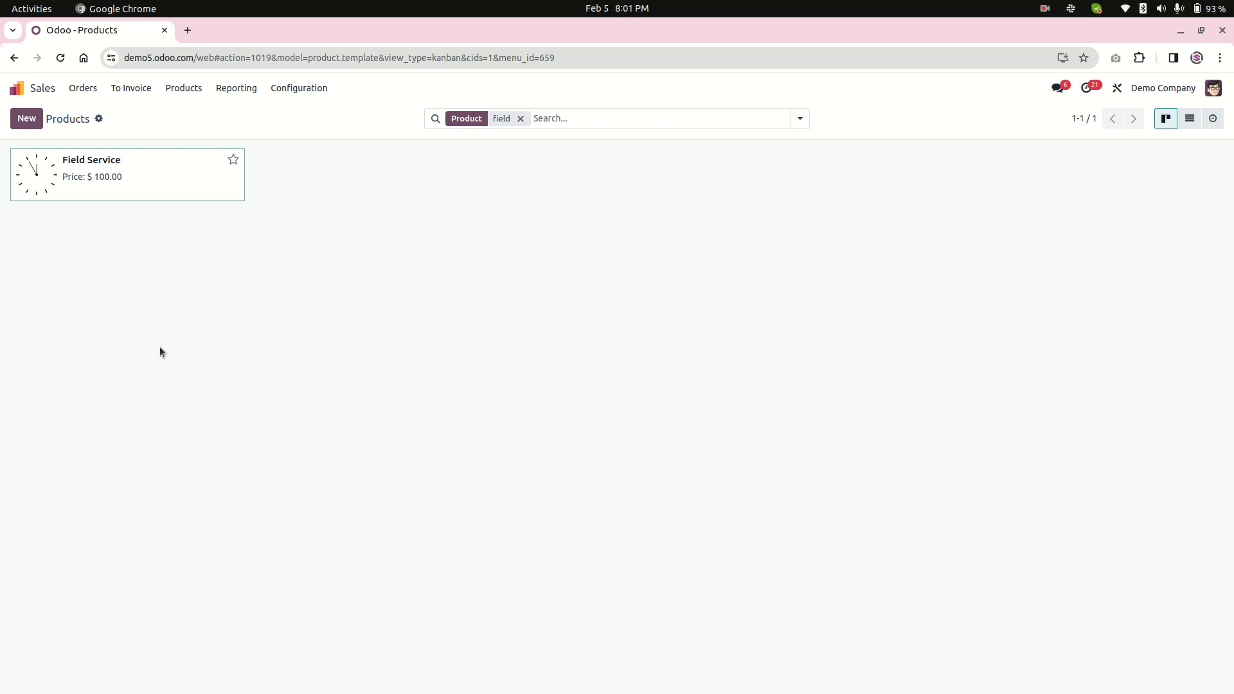
click(161, 187)
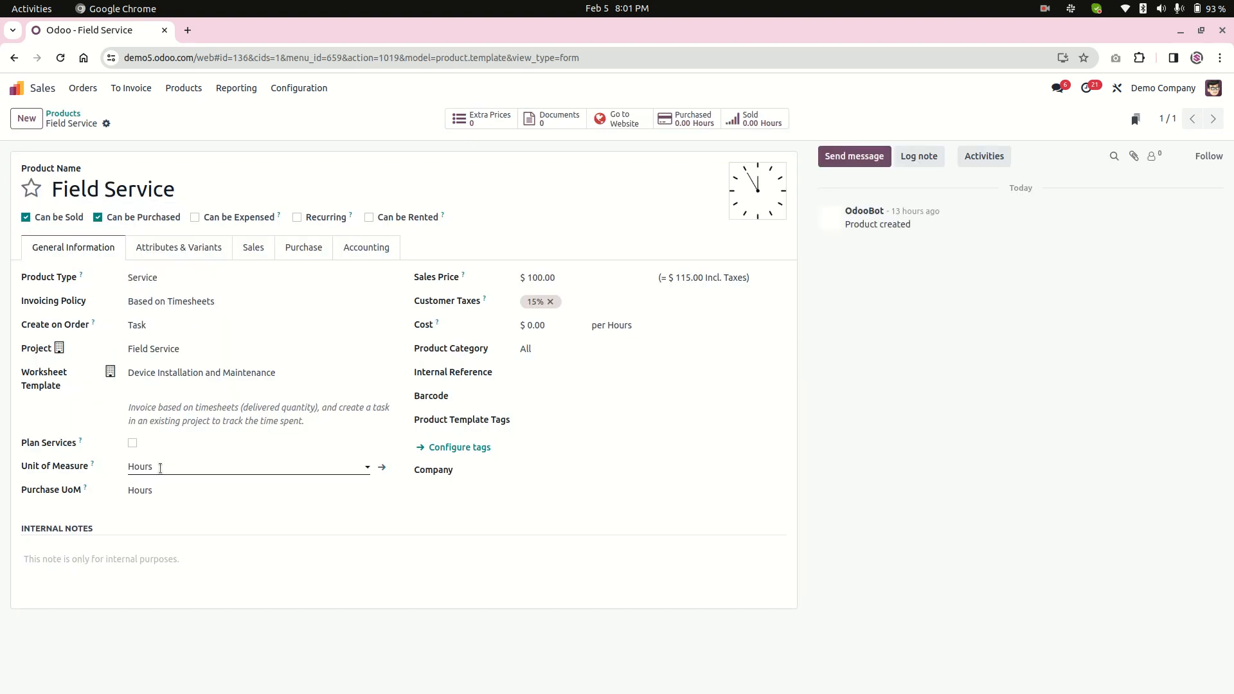
Examine the Field Service product's type, Create on Order and Project settings.
click(199, 348)
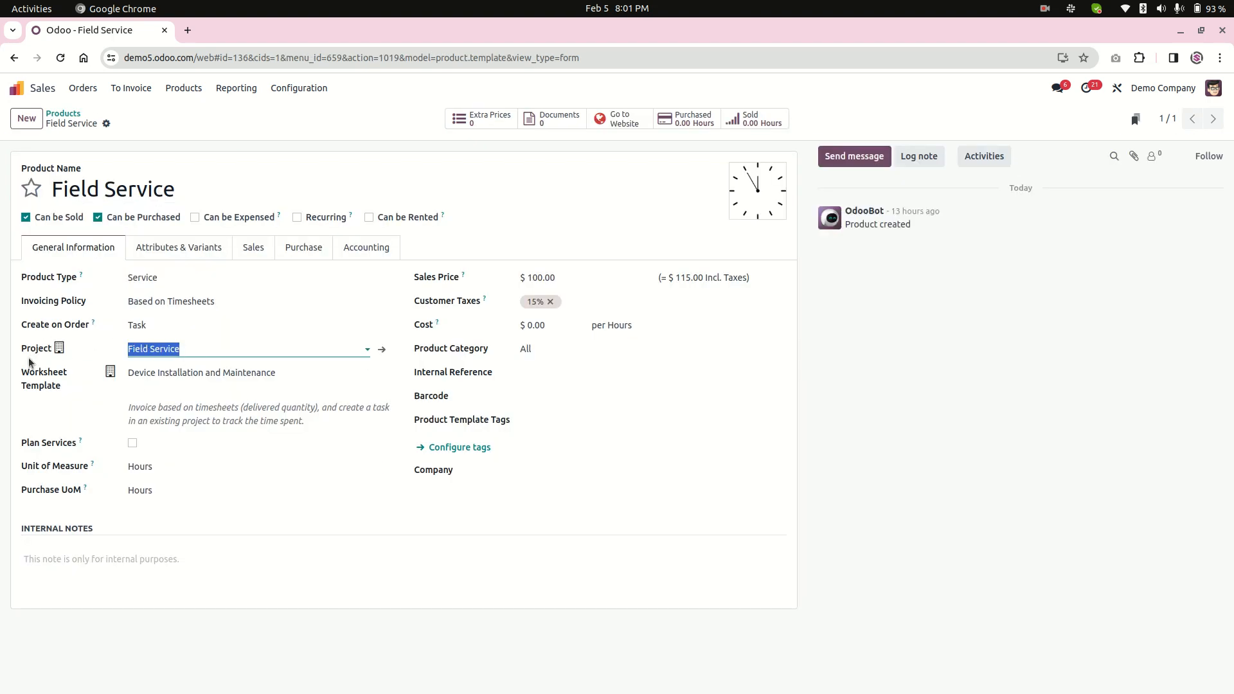
click(147, 280)
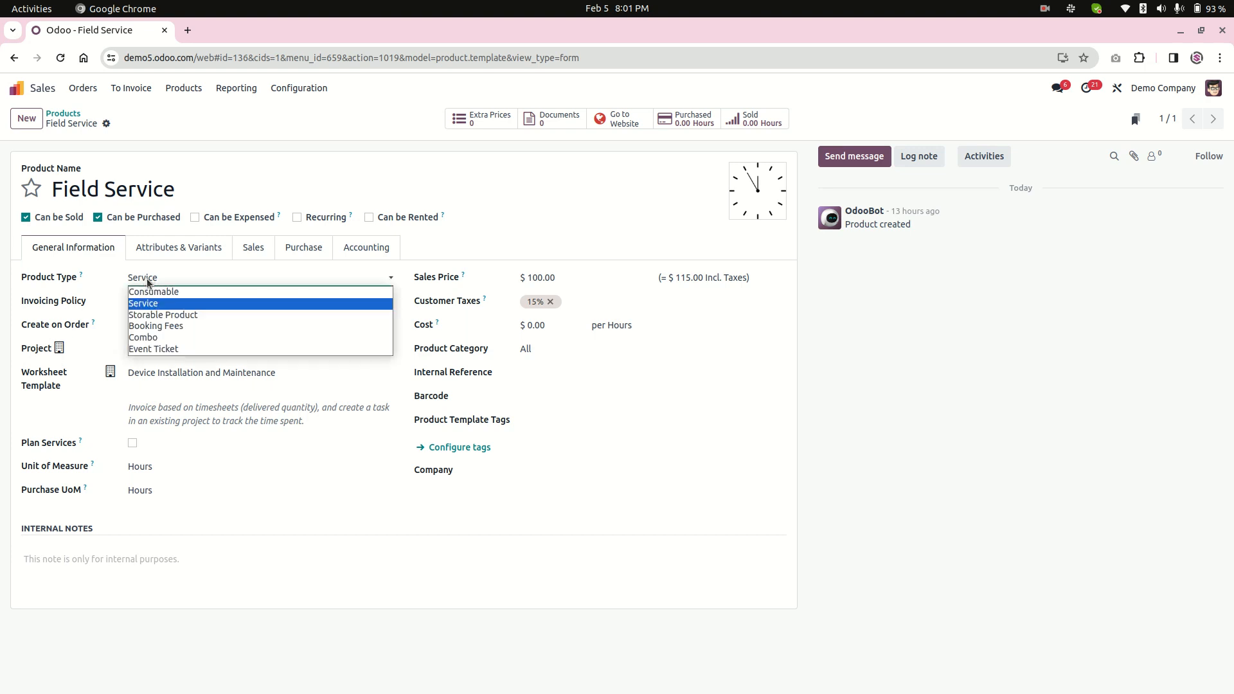
click(84, 281)
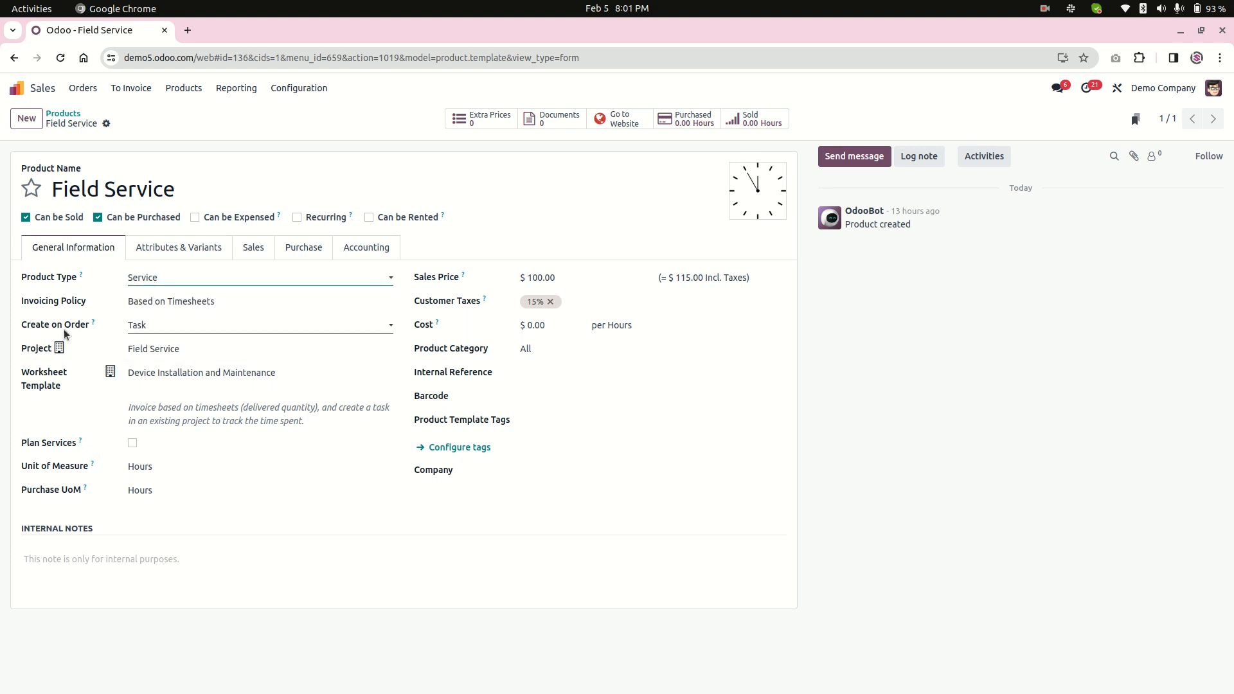
drag(27, 326, 88, 330)
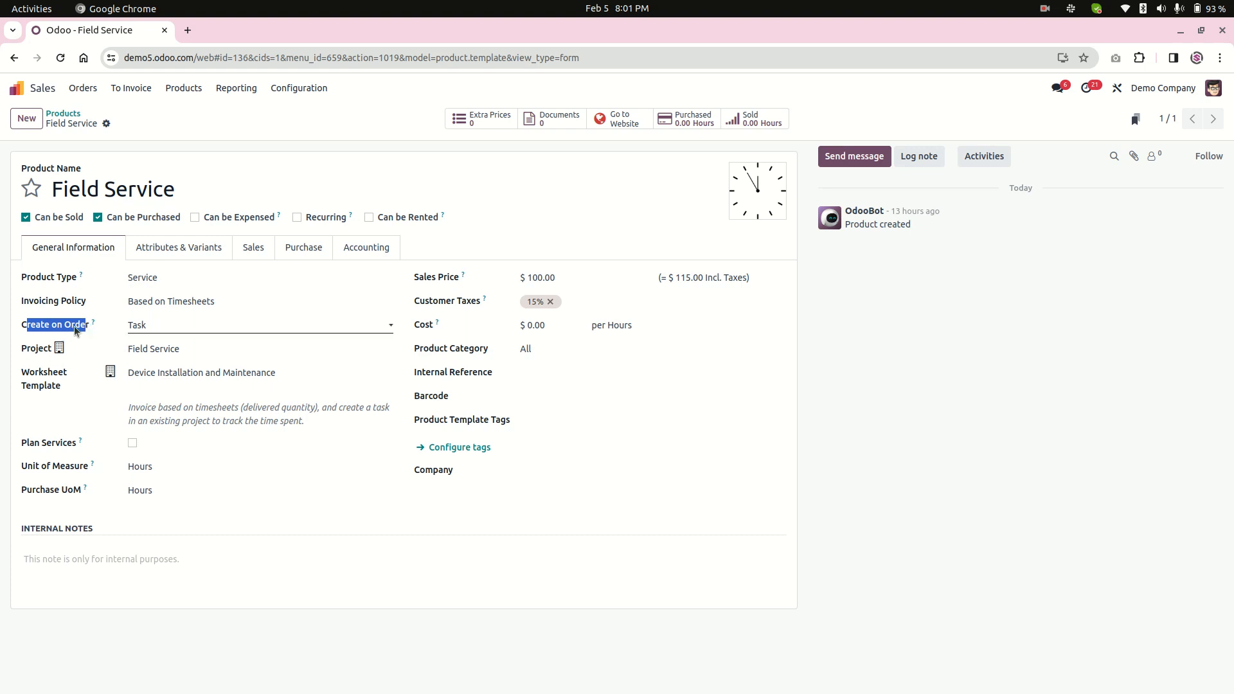
click(160, 326)
click(172, 330)
click(149, 330)
click(58, 330)
drag(26, 348, 52, 351)
drag(200, 356, 128, 350)
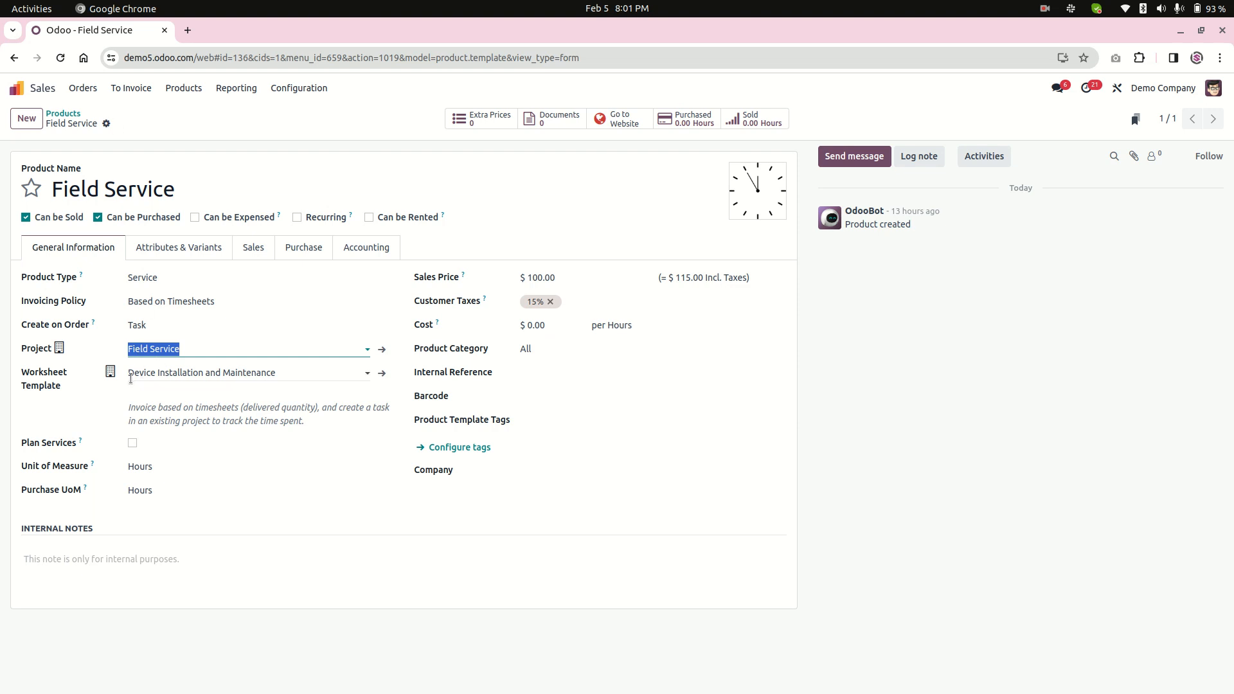
Create a new quotation and select the customer.
click(83, 88)
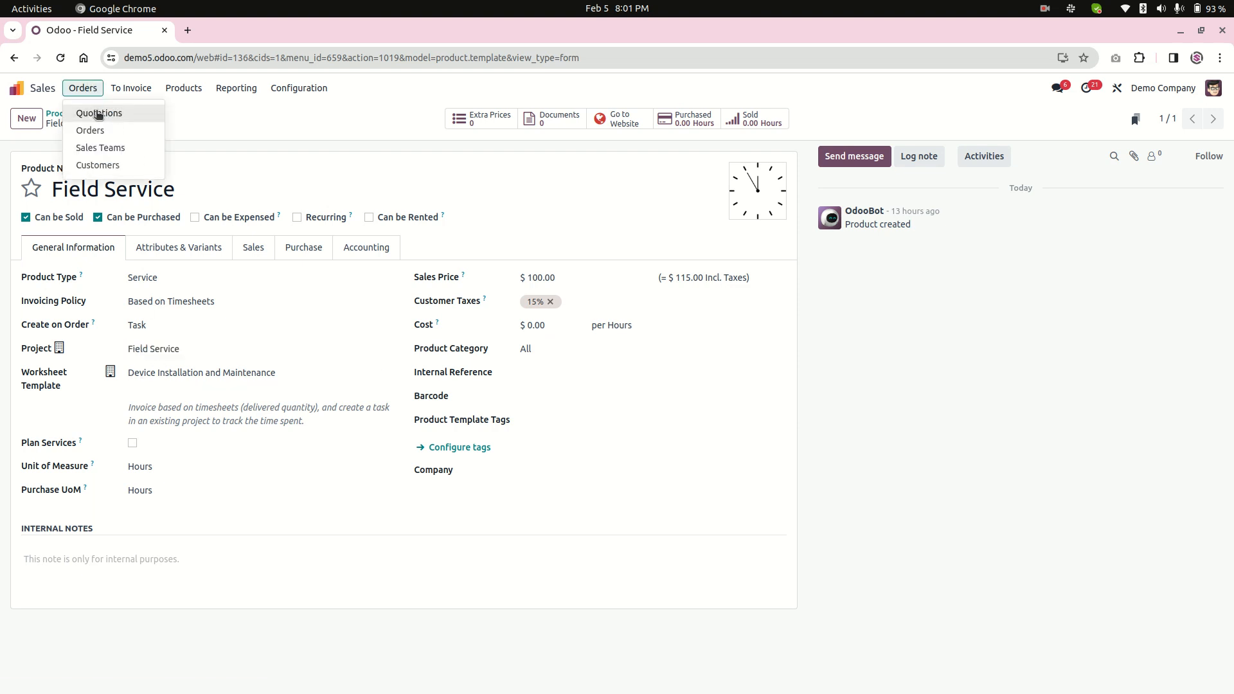
click(97, 114)
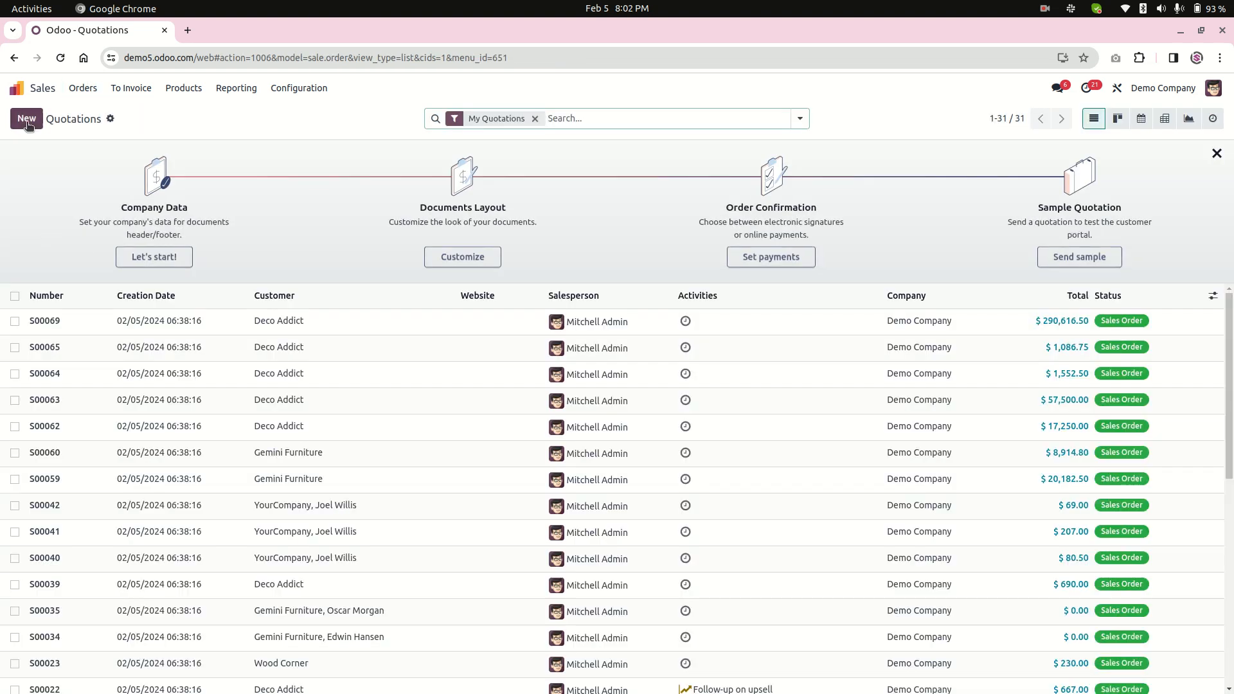
click(176, 230)
click(176, 333)
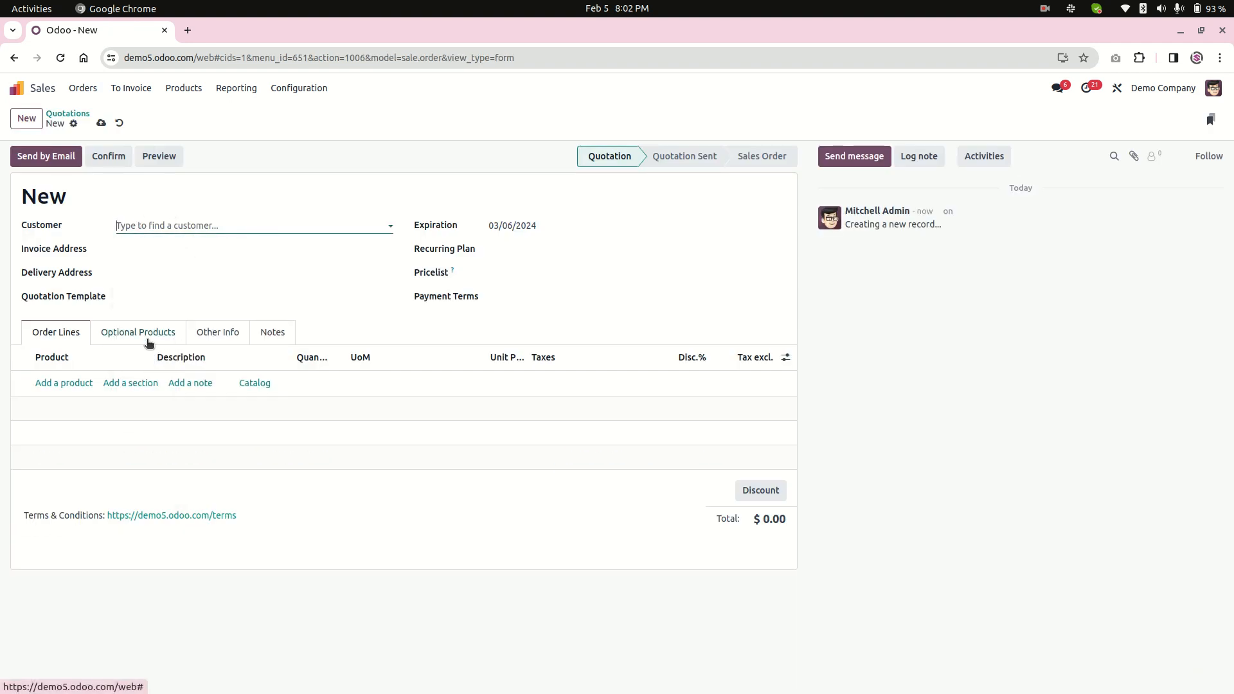
Add the Field Service product to the quotation's order lines and confirm the quotation.
click(60, 384)
click(95, 384)
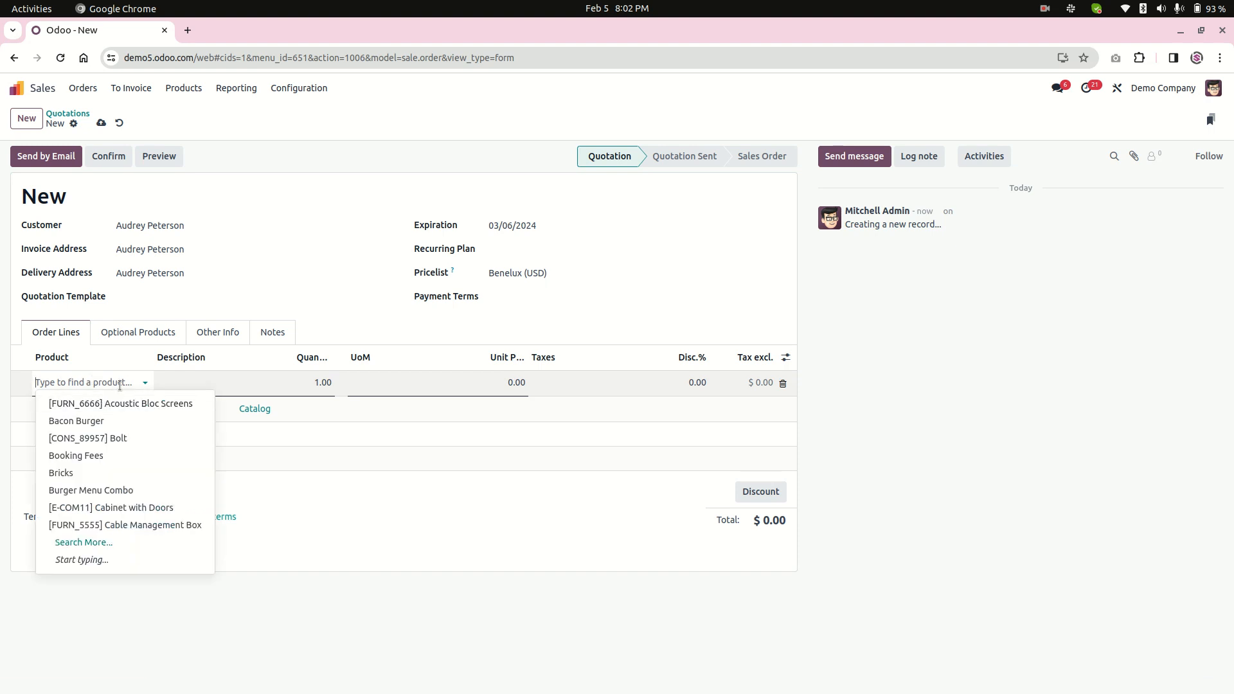
text(field)
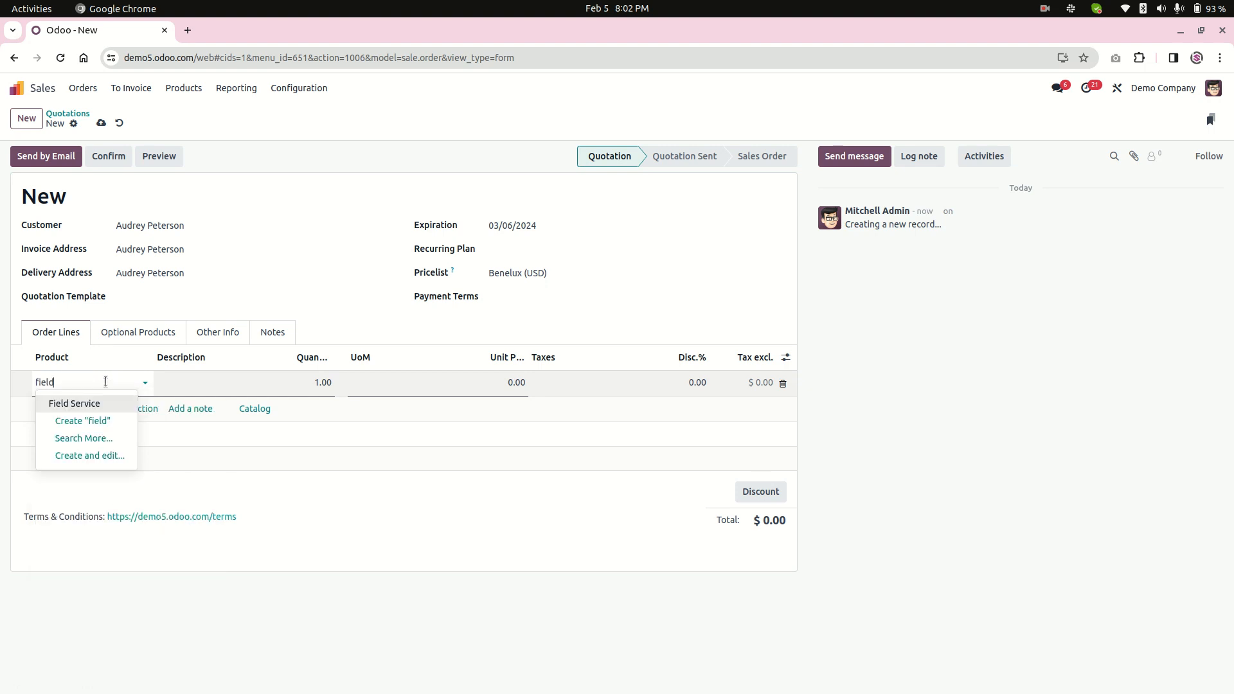
click(103, 403)
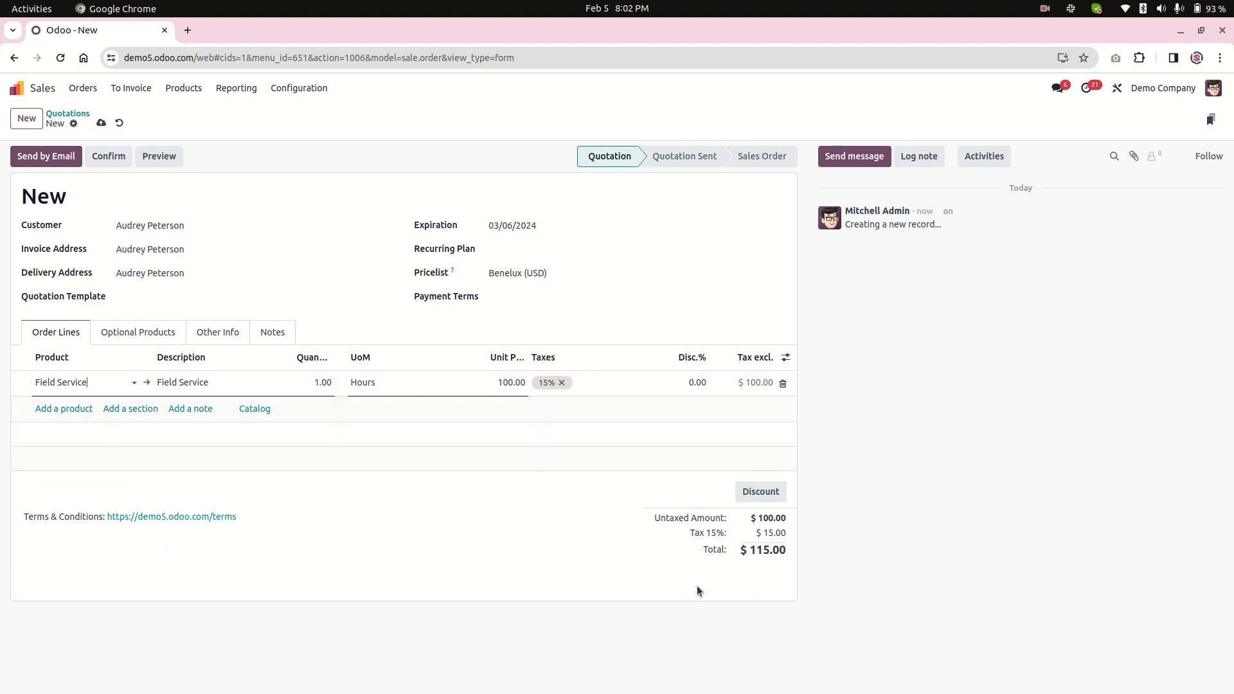
click(183, 188)
click(109, 163)
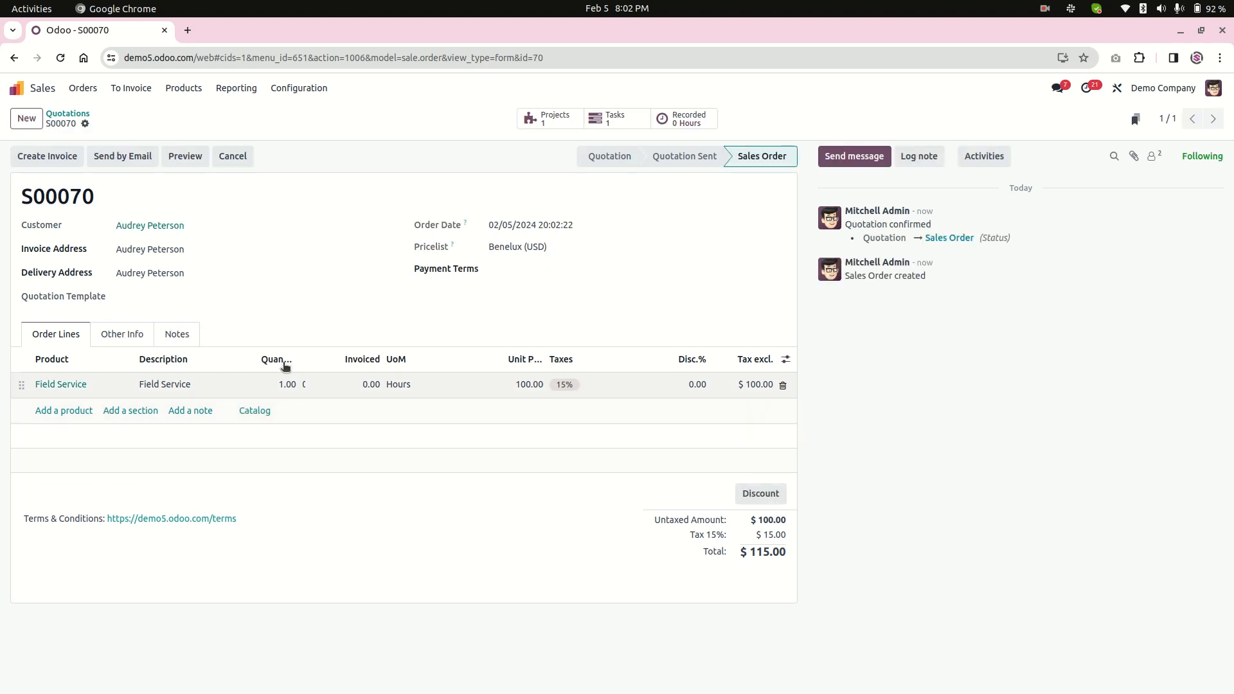
Open the task linked to the sales order and review its title, assignees and description.
click(610, 122)
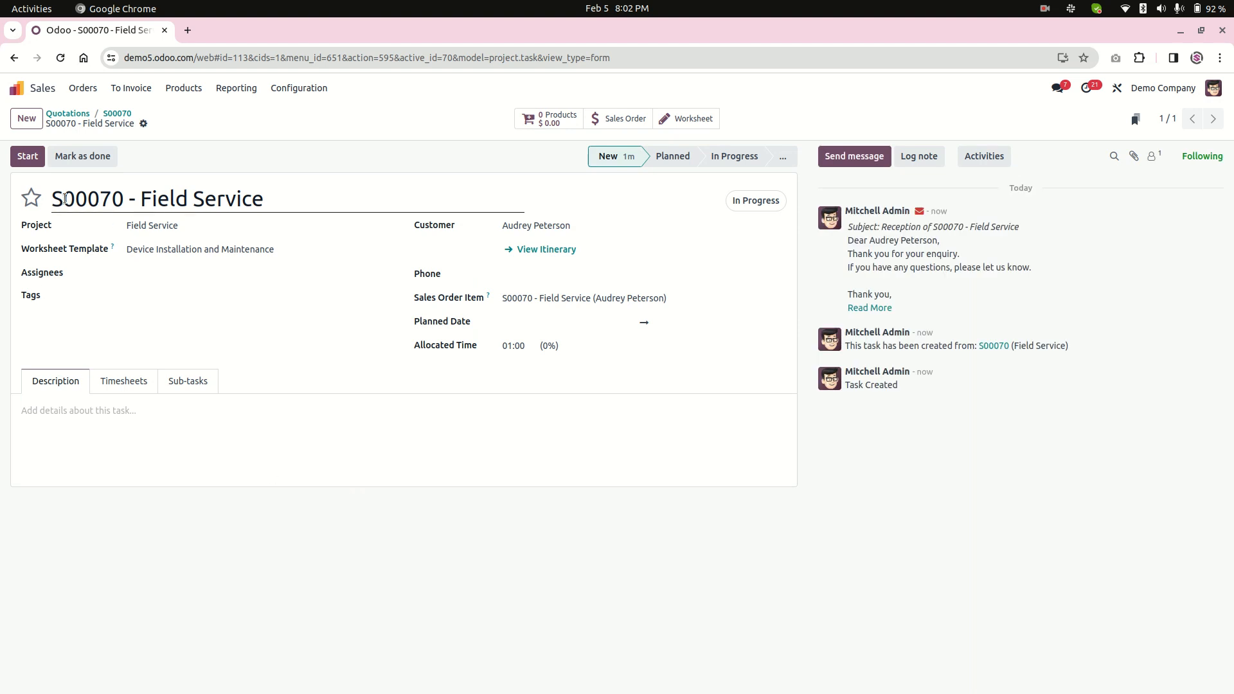
double_click(65, 200)
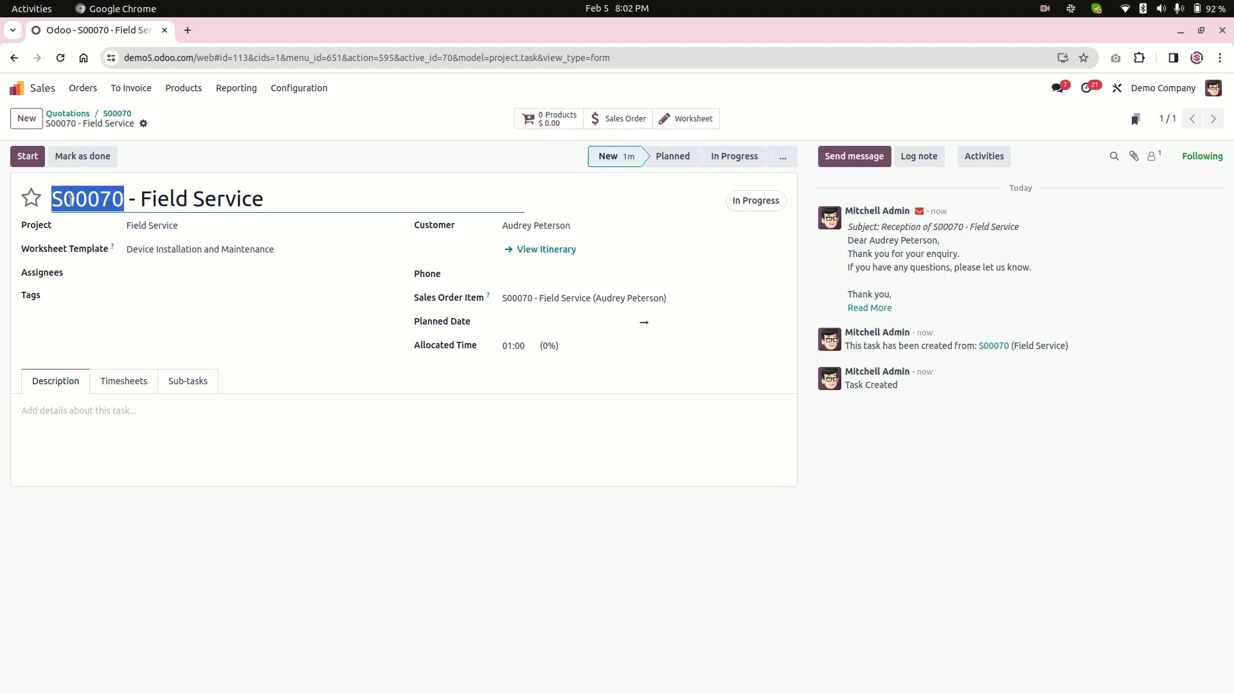
drag(141, 200, 295, 203)
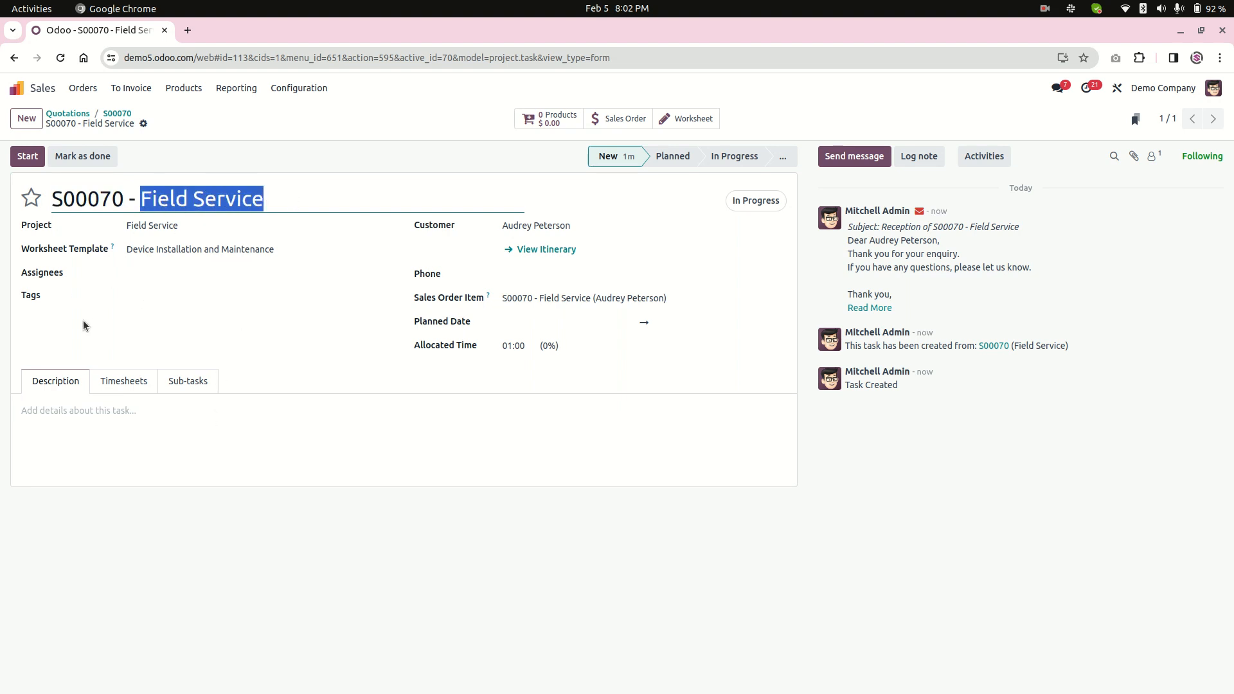
click(152, 270)
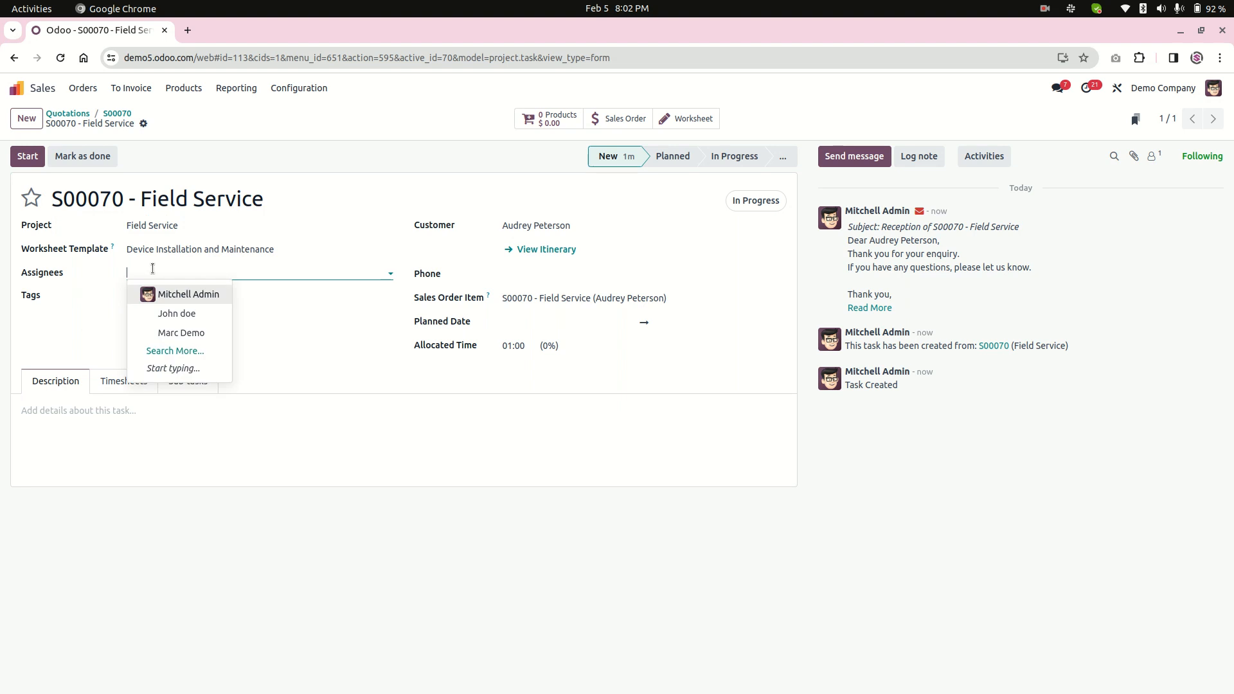
click(55, 343)
click(50, 427)
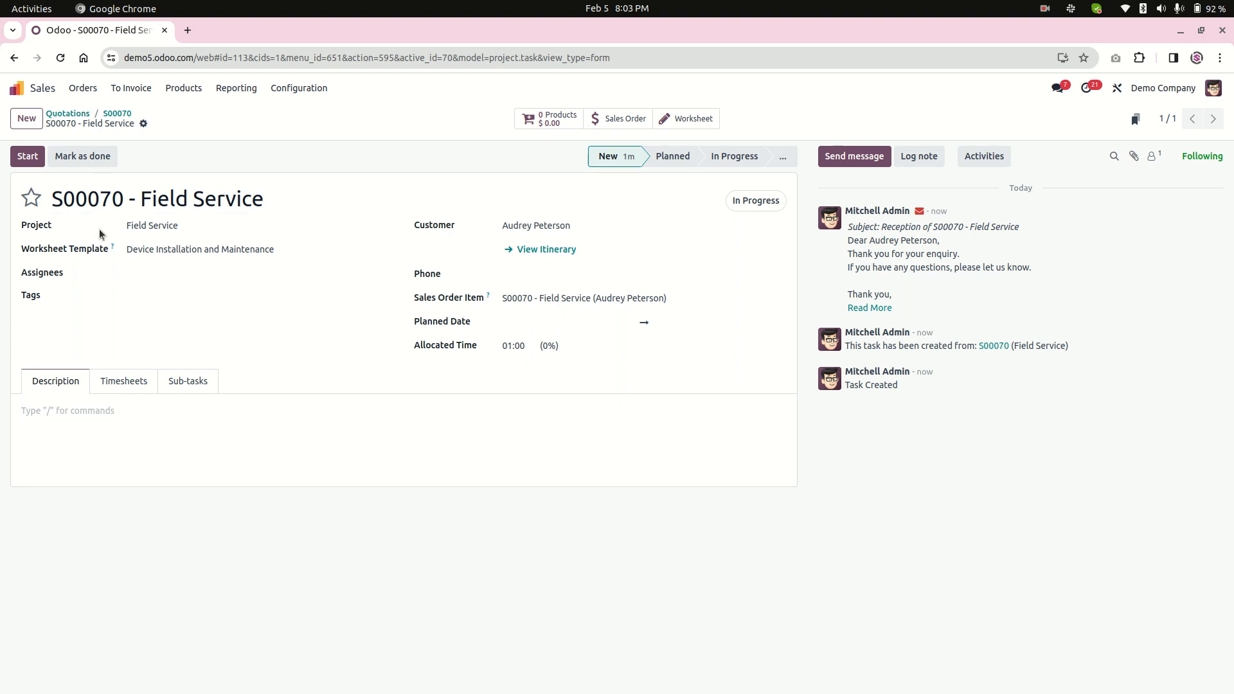
Switch to the Field Service app, clear both filters on My Tasks and open the new sales order's task.
click(51, 92)
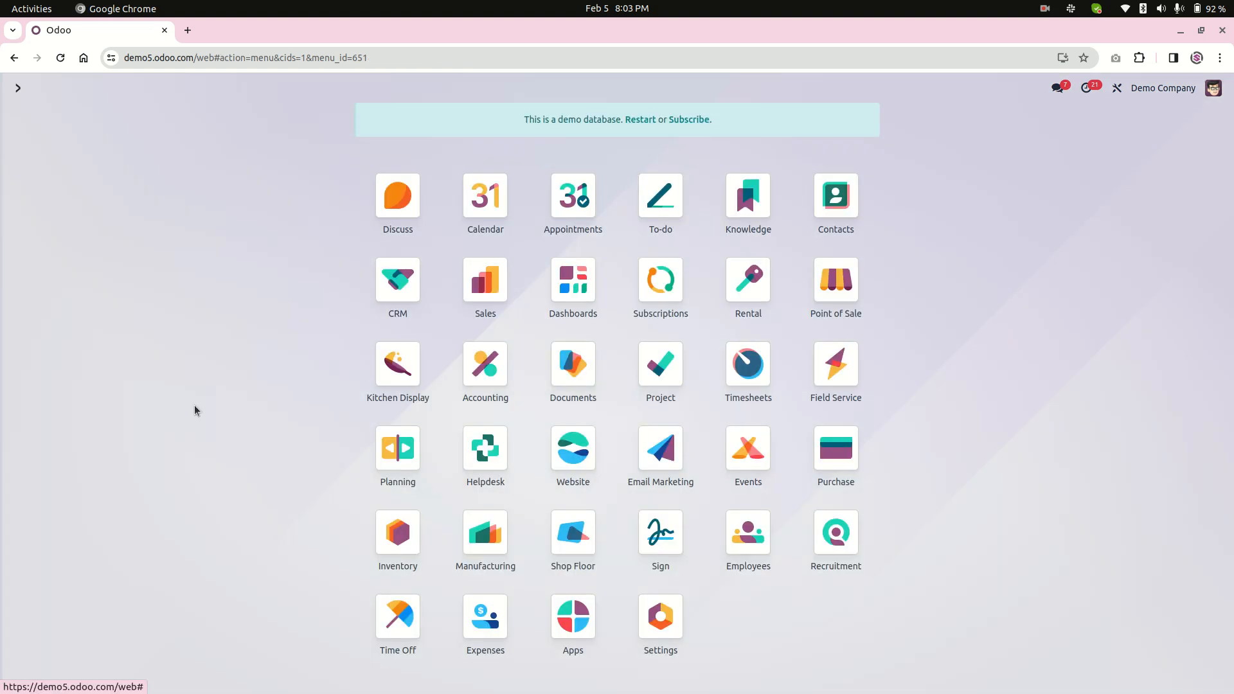
click(847, 376)
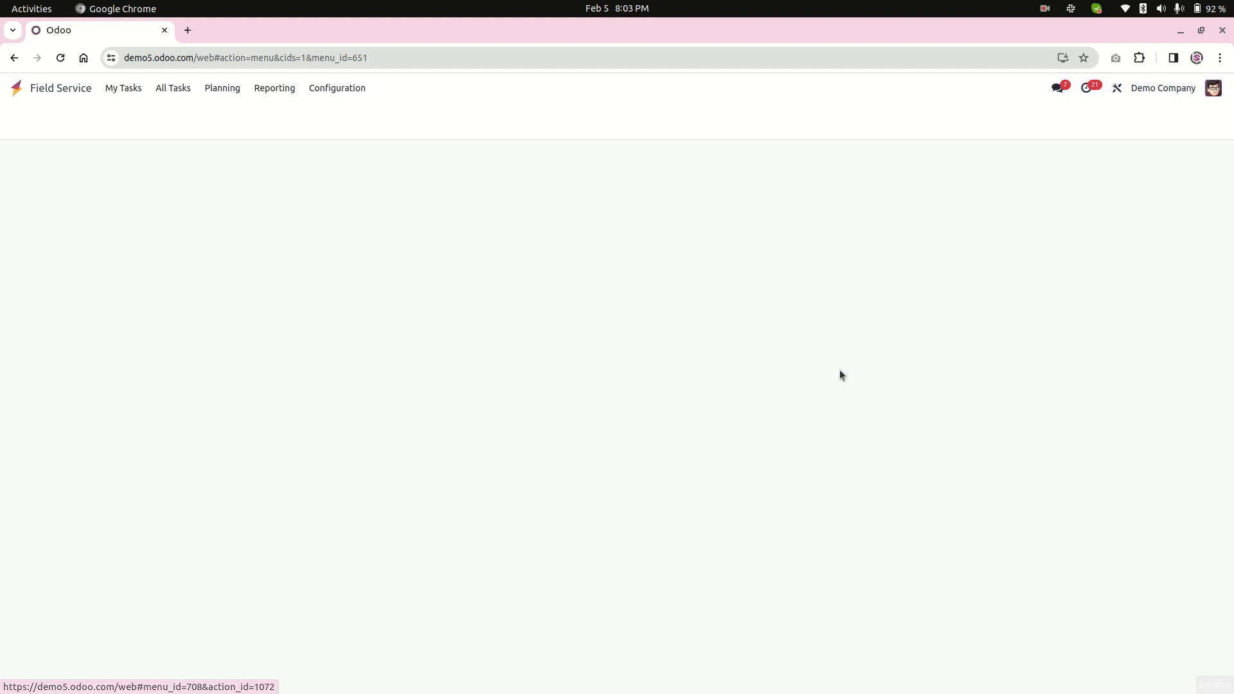
click(126, 90)
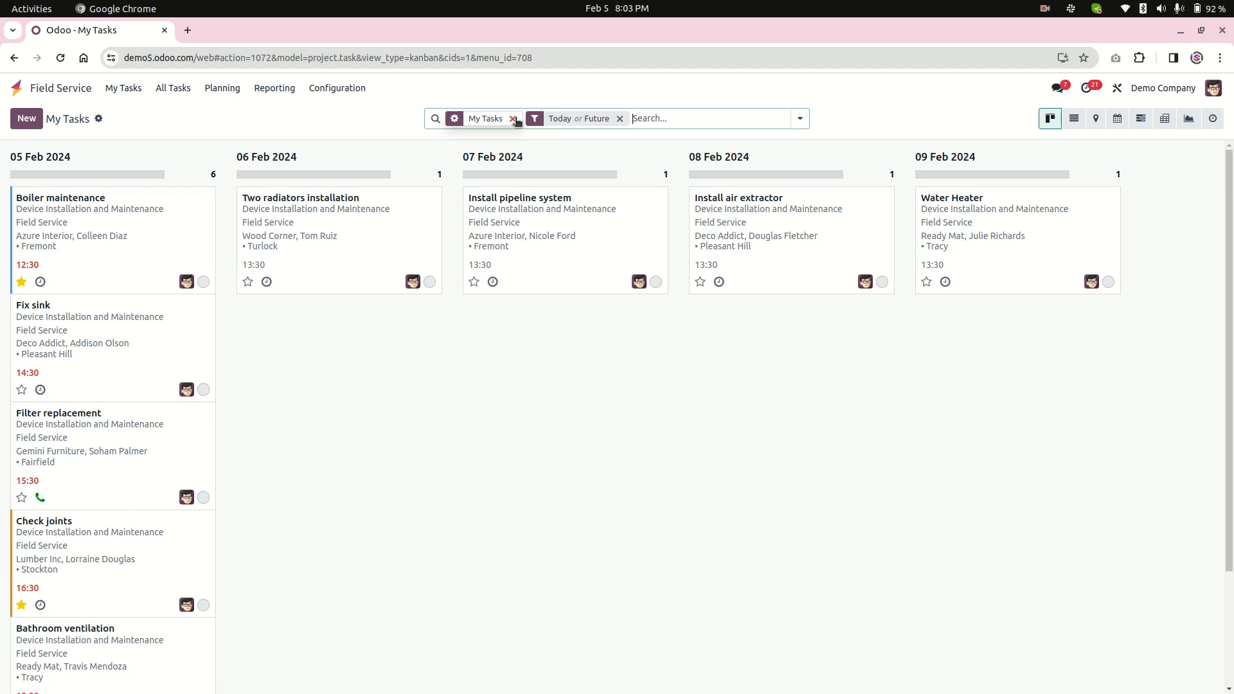
click(513, 119)
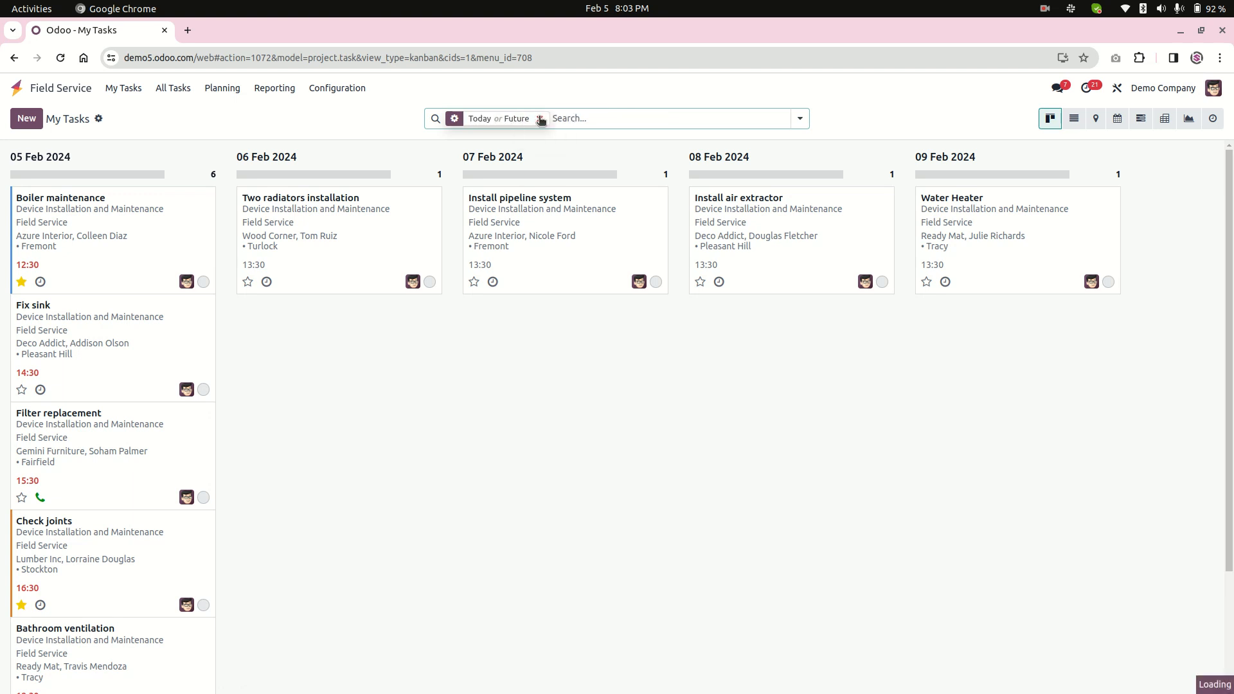
click(538, 119)
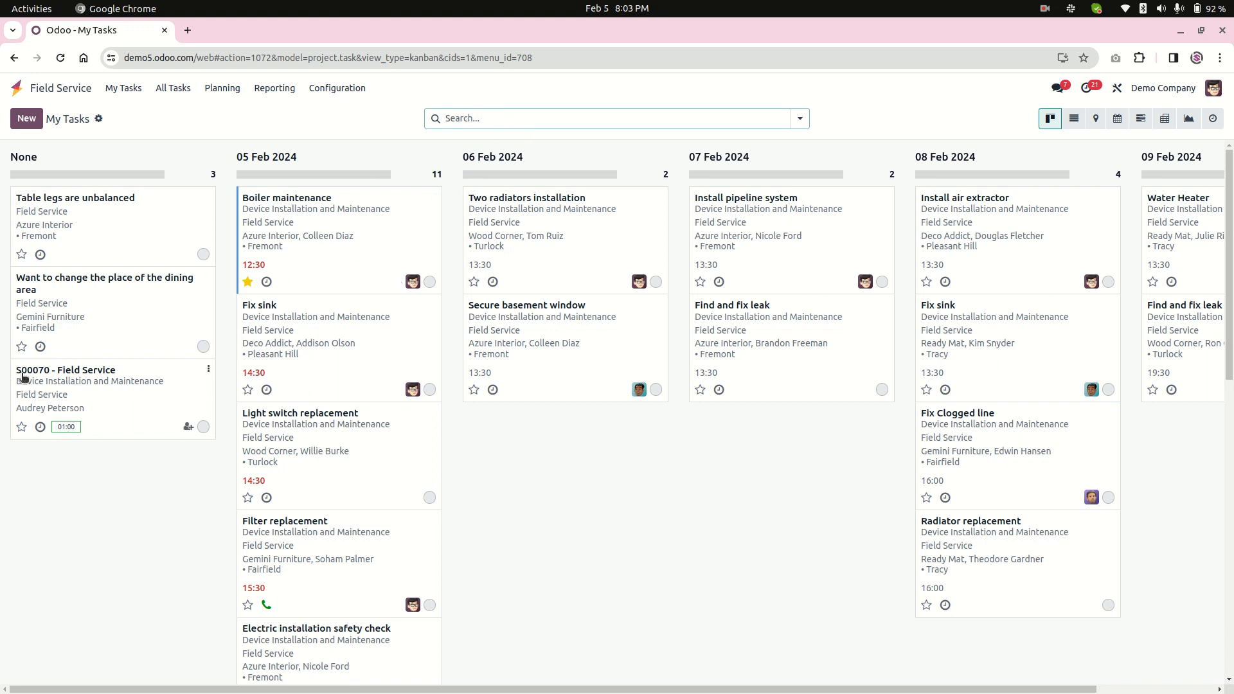
click(114, 390)
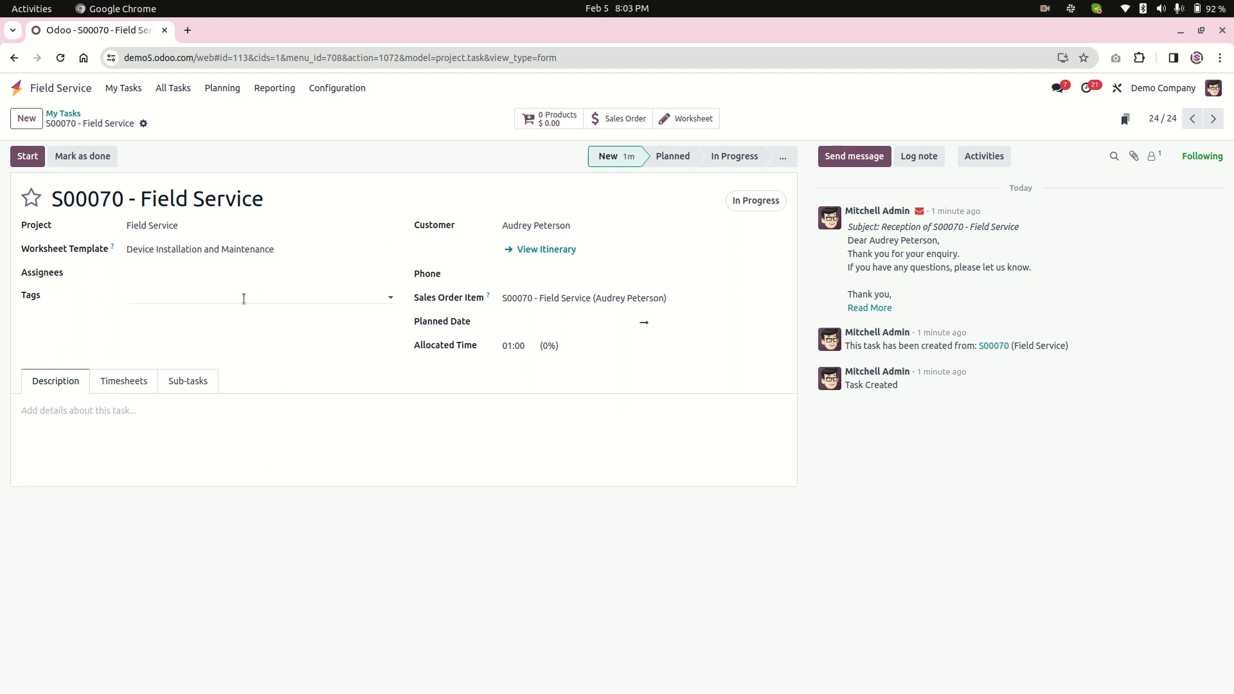
Return to the Sales app's product list and start a new product named Field Service Special 1.
click(57, 89)
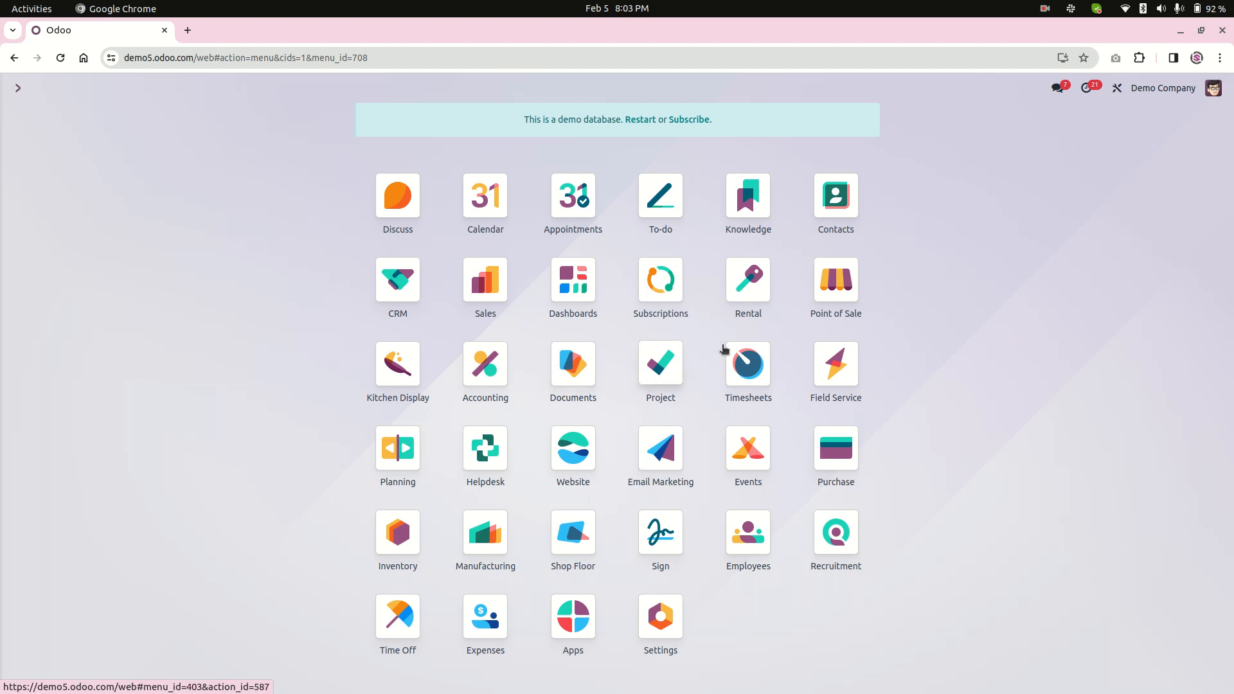
click(478, 293)
click(179, 88)
click(175, 111)
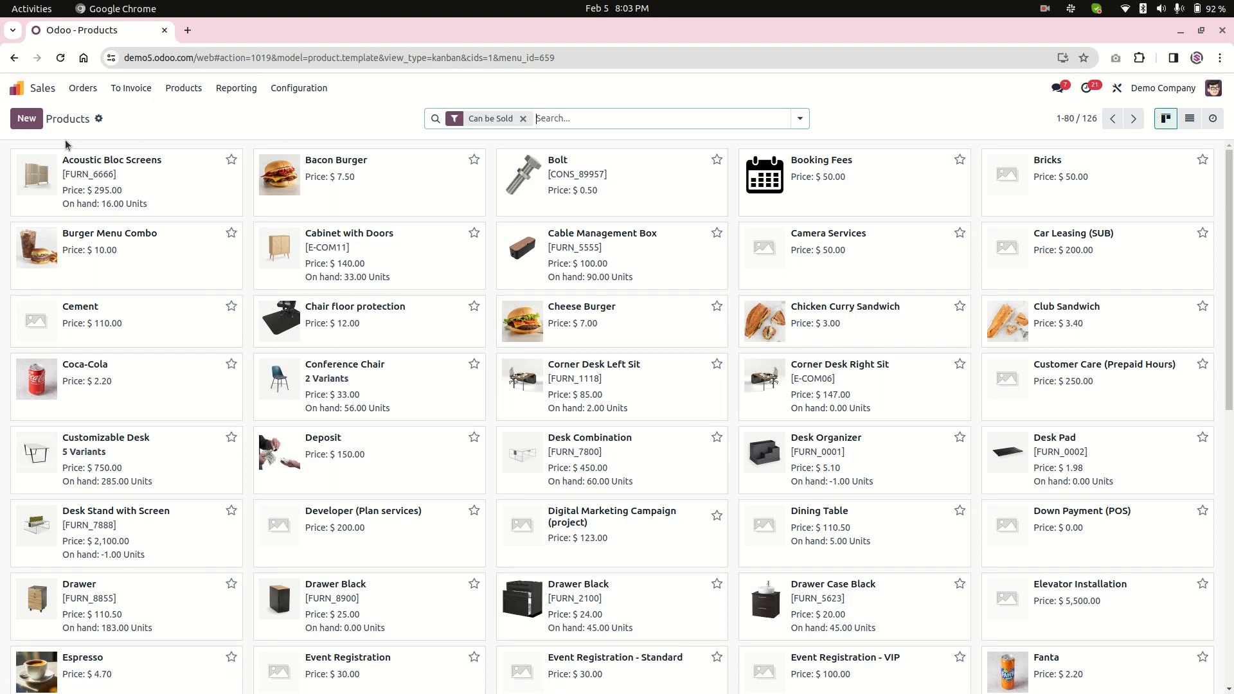
click(40, 118)
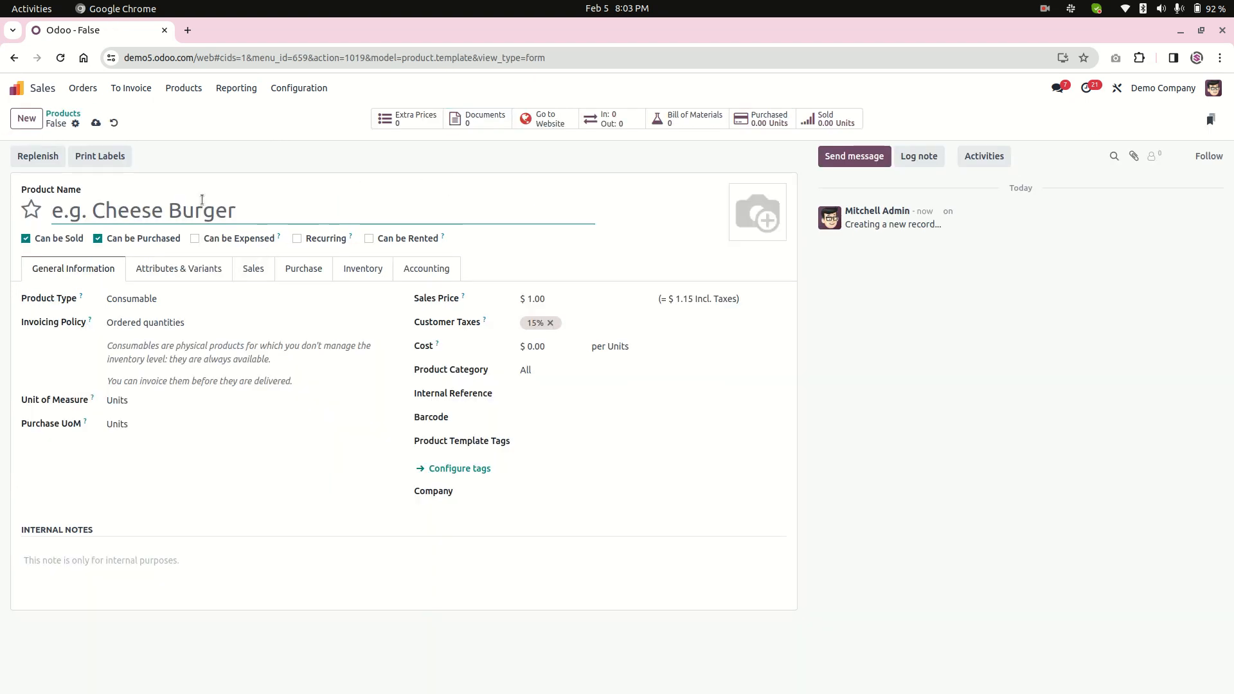
text(Field Service )
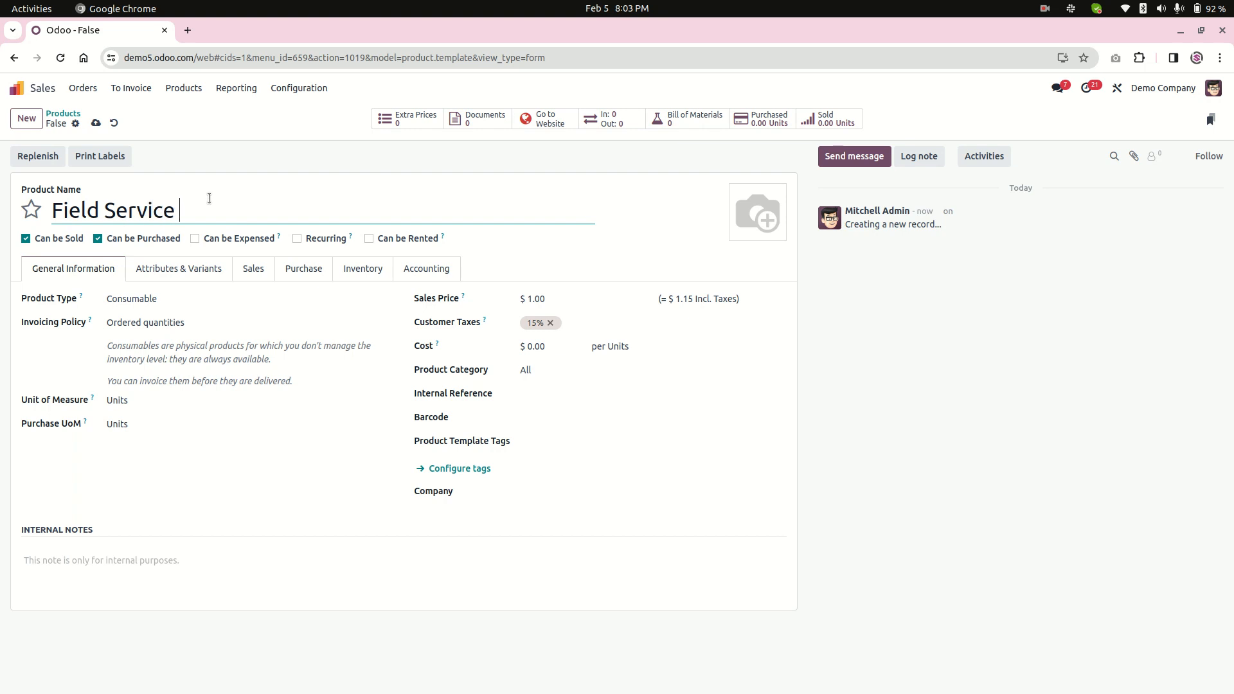
text(Sppecial 1)
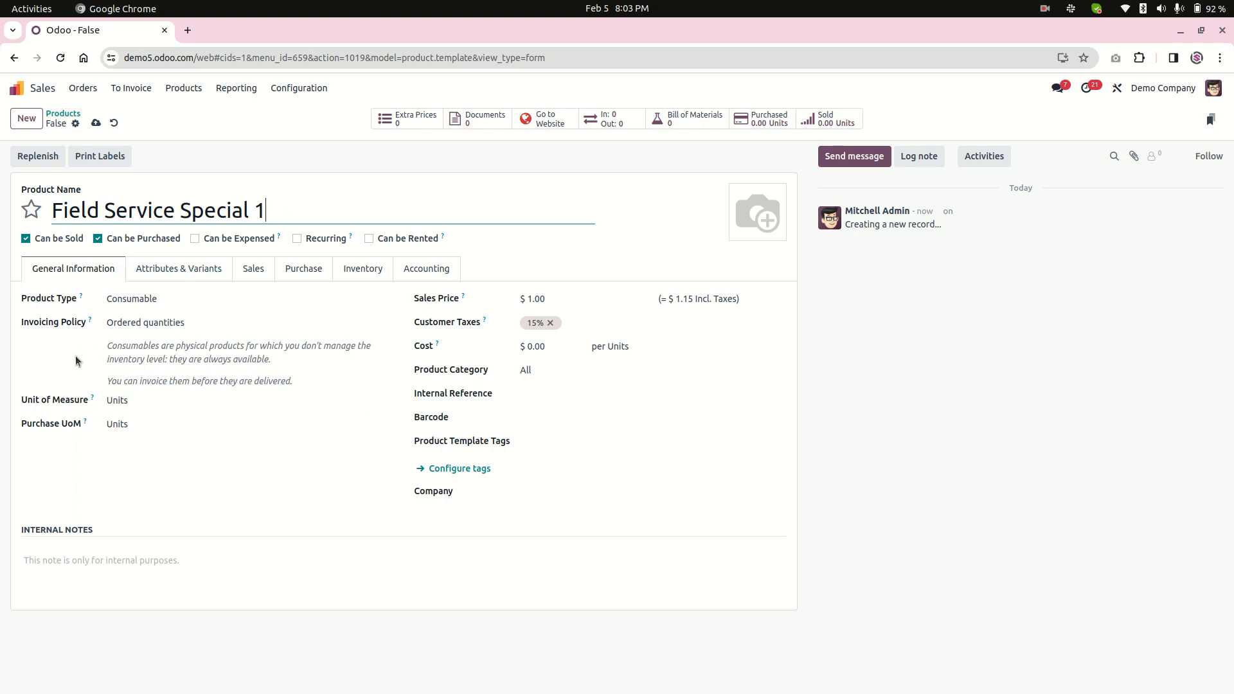
Set the product's type to Service and its Create on Order option to Project & Task.
click(141, 303)
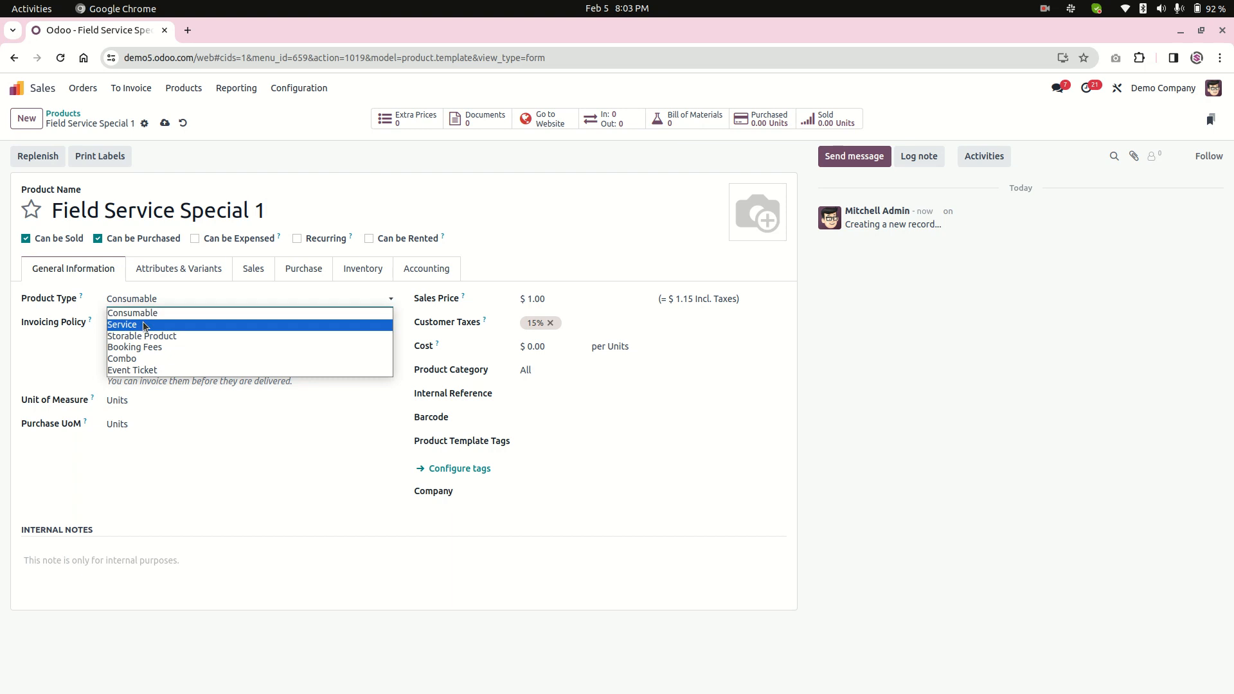
click(133, 323)
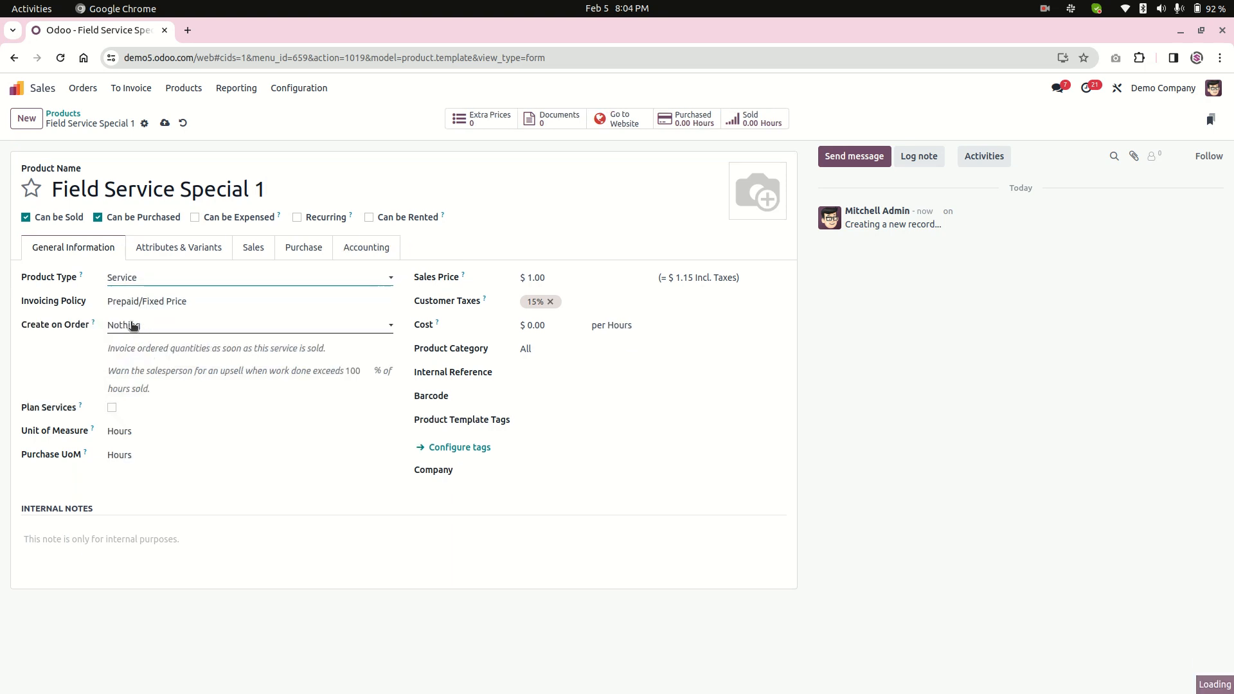
click(142, 329)
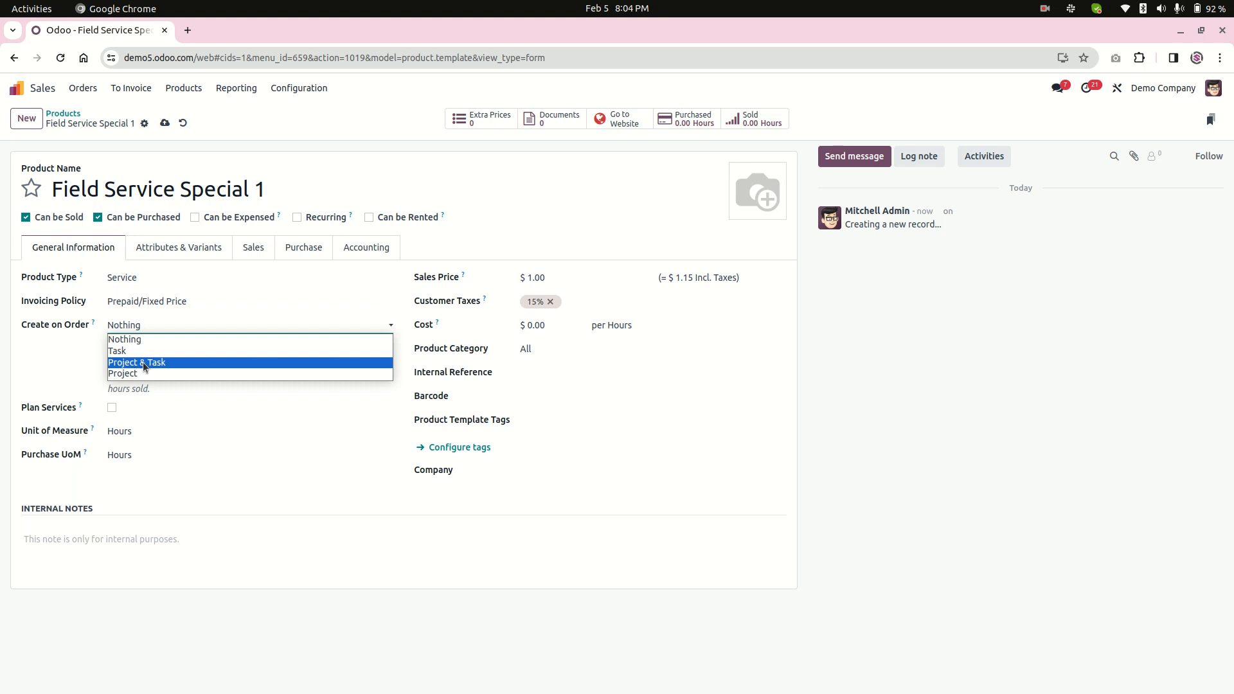
click(144, 364)
Choose Field Service as the product's Project Template.
click(68, 352)
drag(70, 351, 96, 348)
click(161, 347)
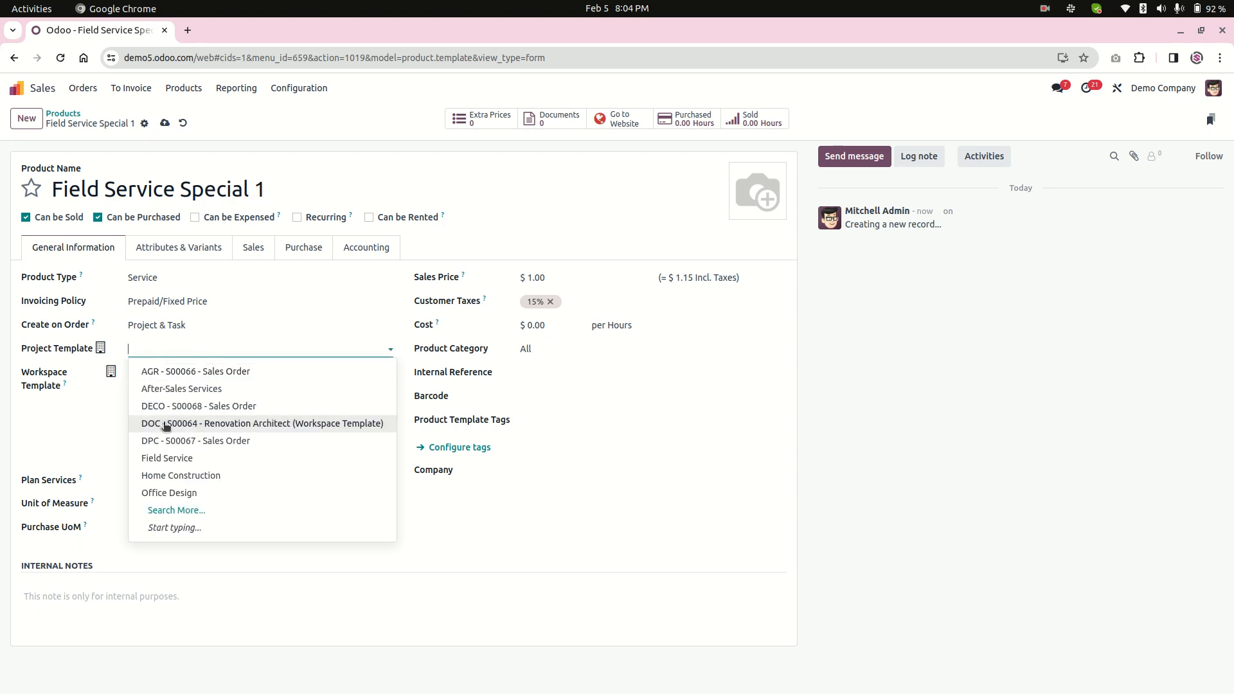
click(181, 459)
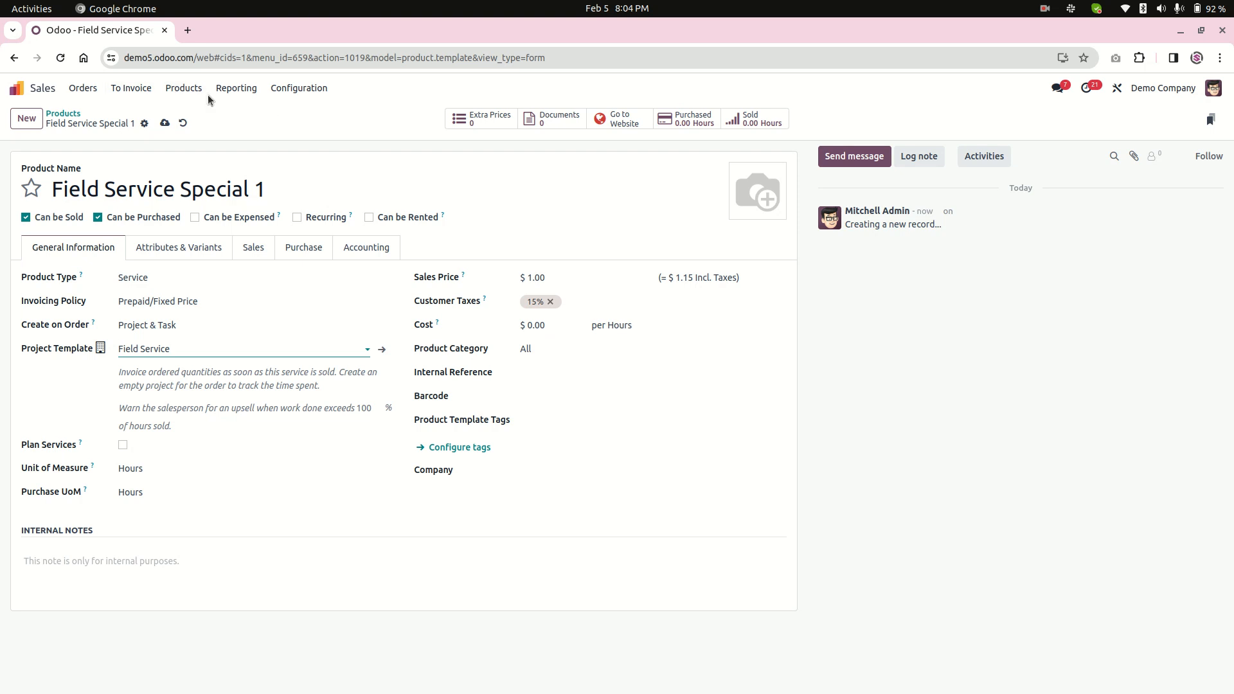
Duplicate the product's browser tab and open the Project app in the copy.
right_click(91, 33)
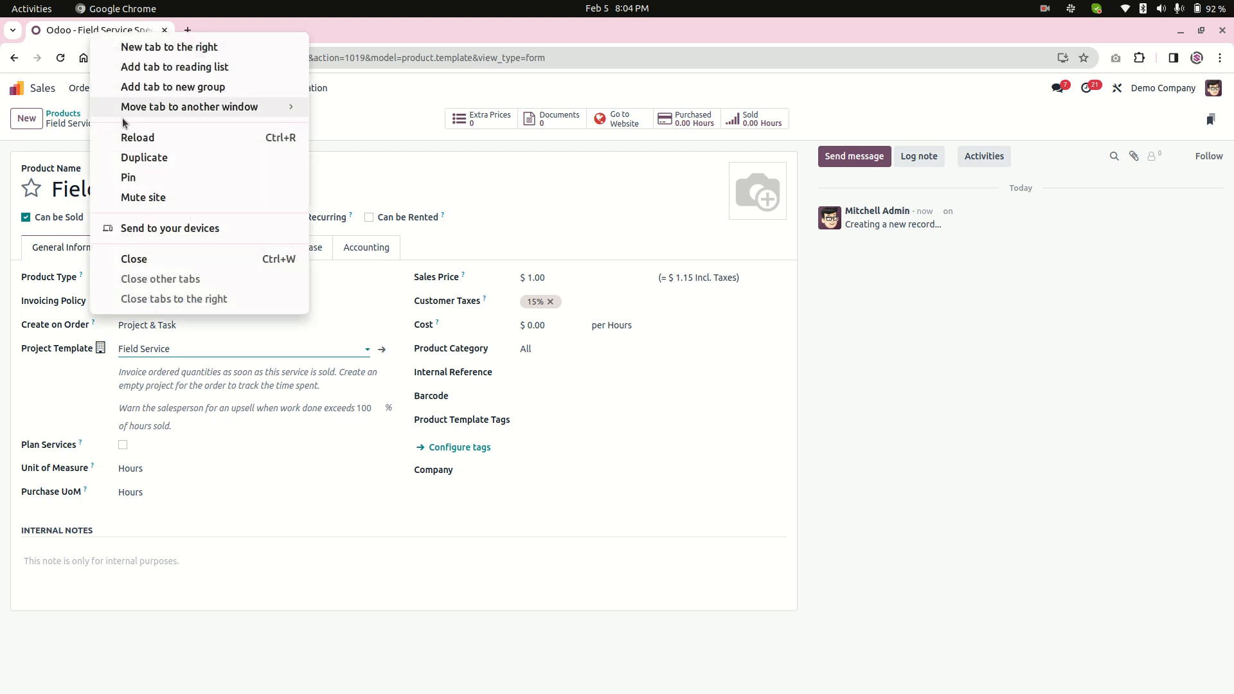
click(144, 158)
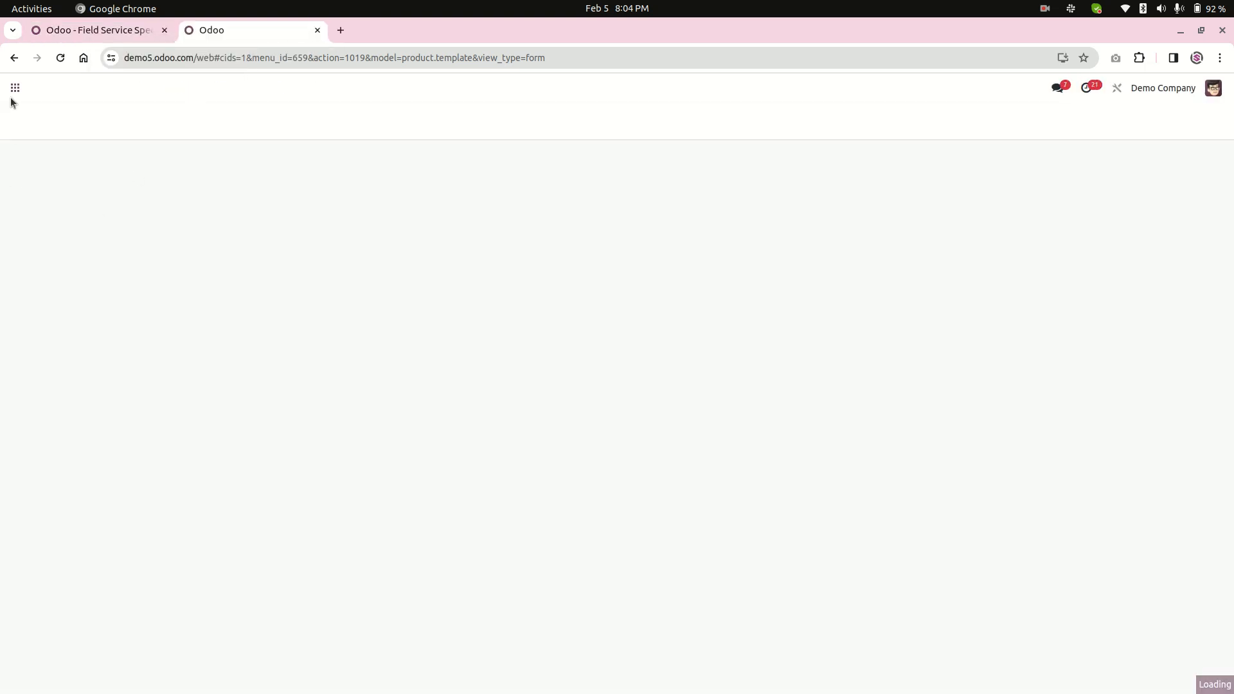
click(15, 88)
click(662, 367)
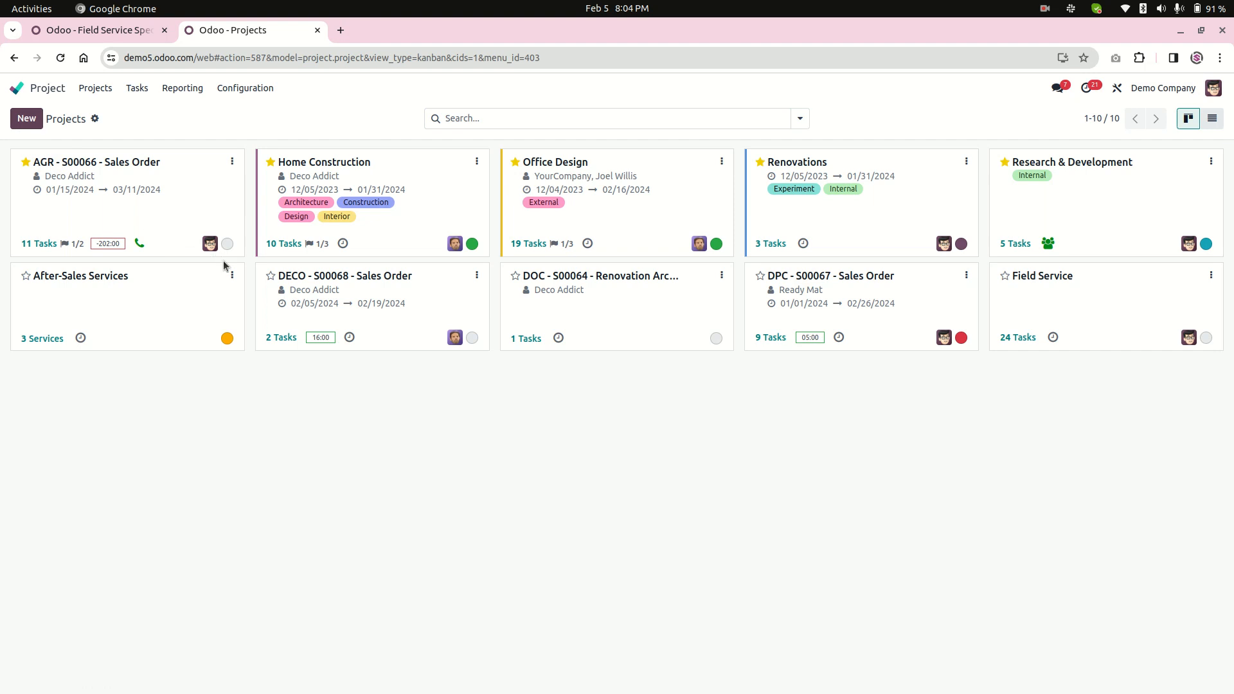
Create a billable project named My Template Project 001.
key(alt+c)
text(My T)
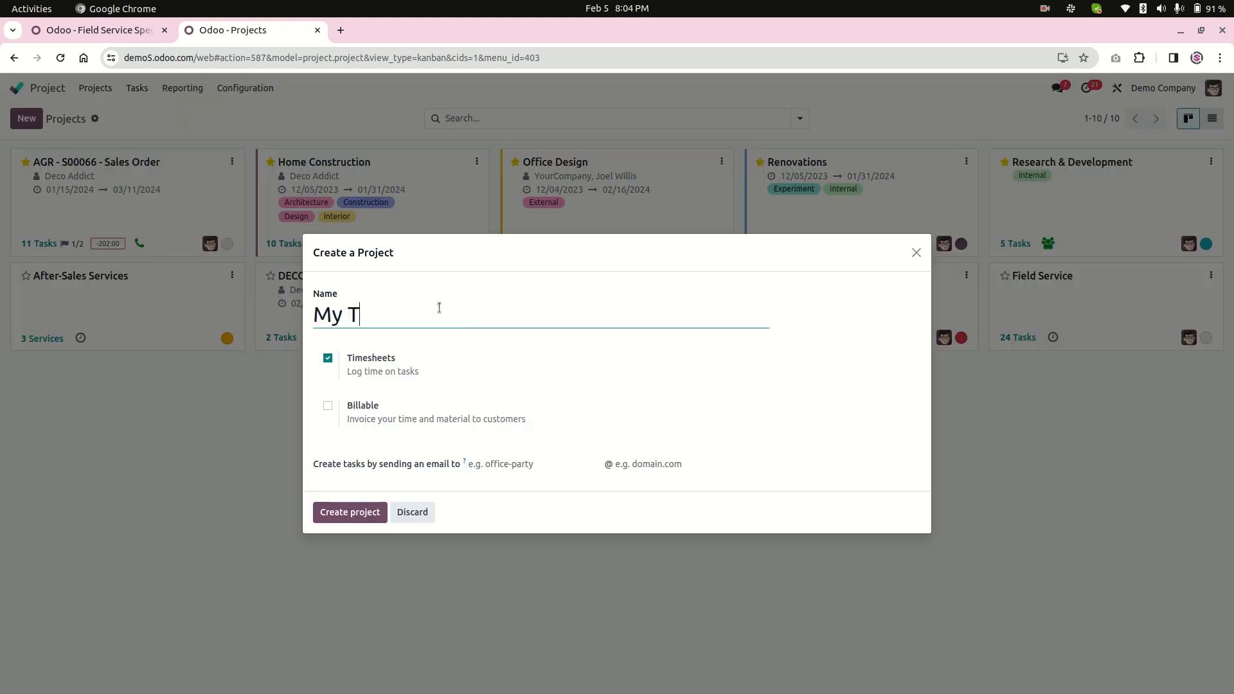
text(emplate Projec)
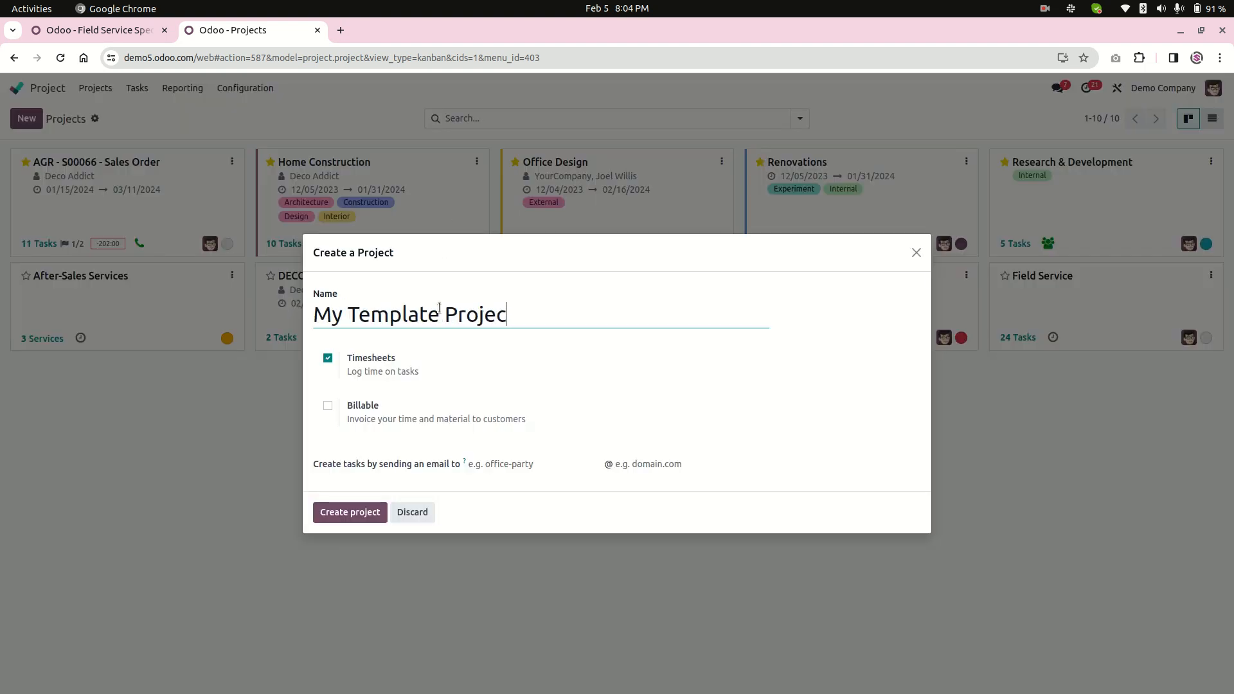
text(t 001)
click(368, 408)
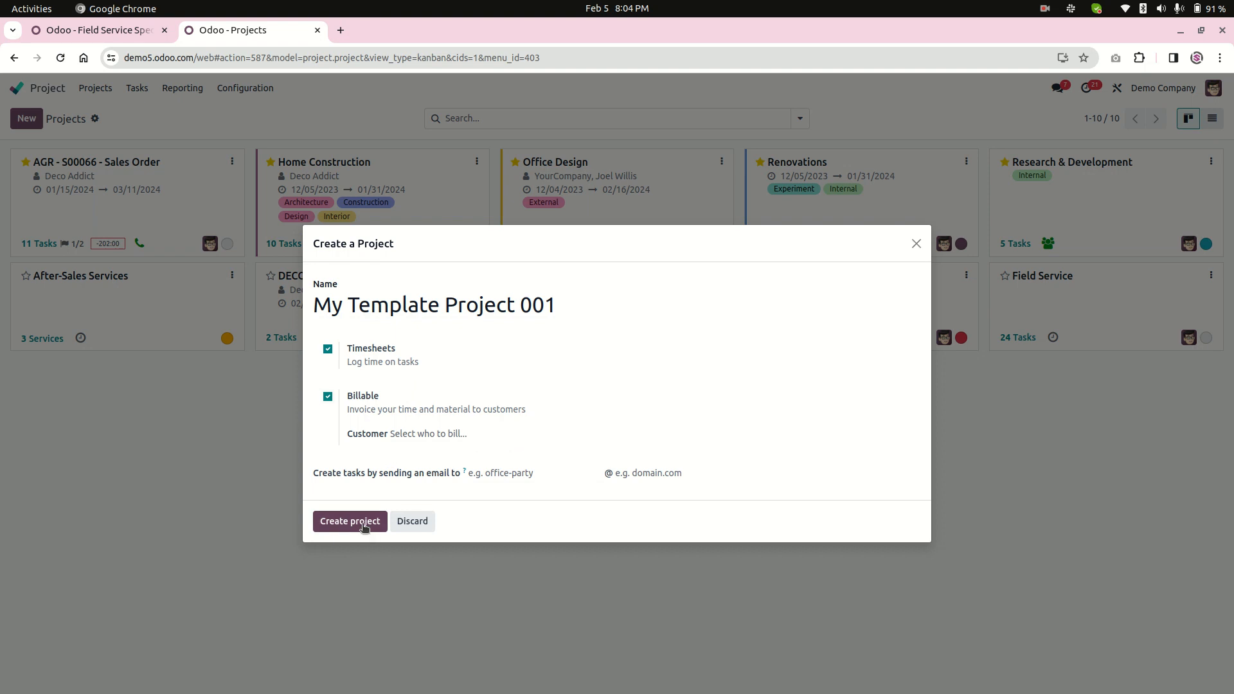
click(363, 523)
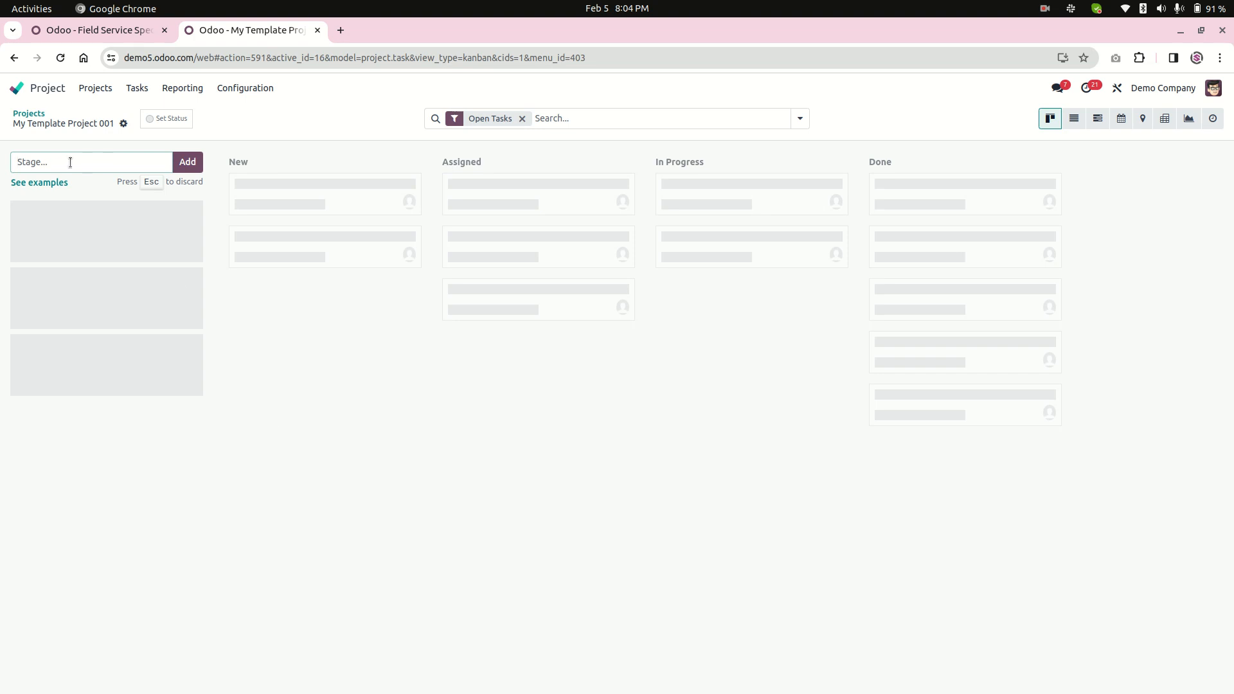
Add the stages Todo, In Progress, Done and Review to the project, and move Review ahead of Done.
text(Todo)
key(Return)
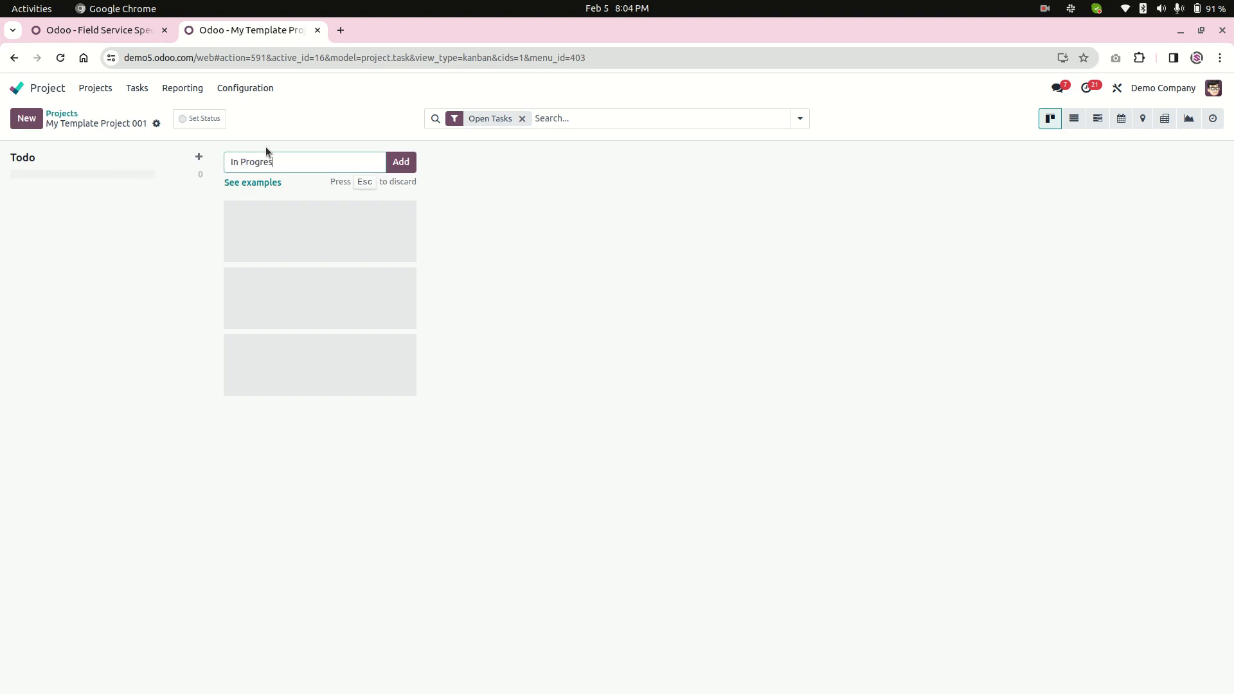
text(In Progress)
key(Return)
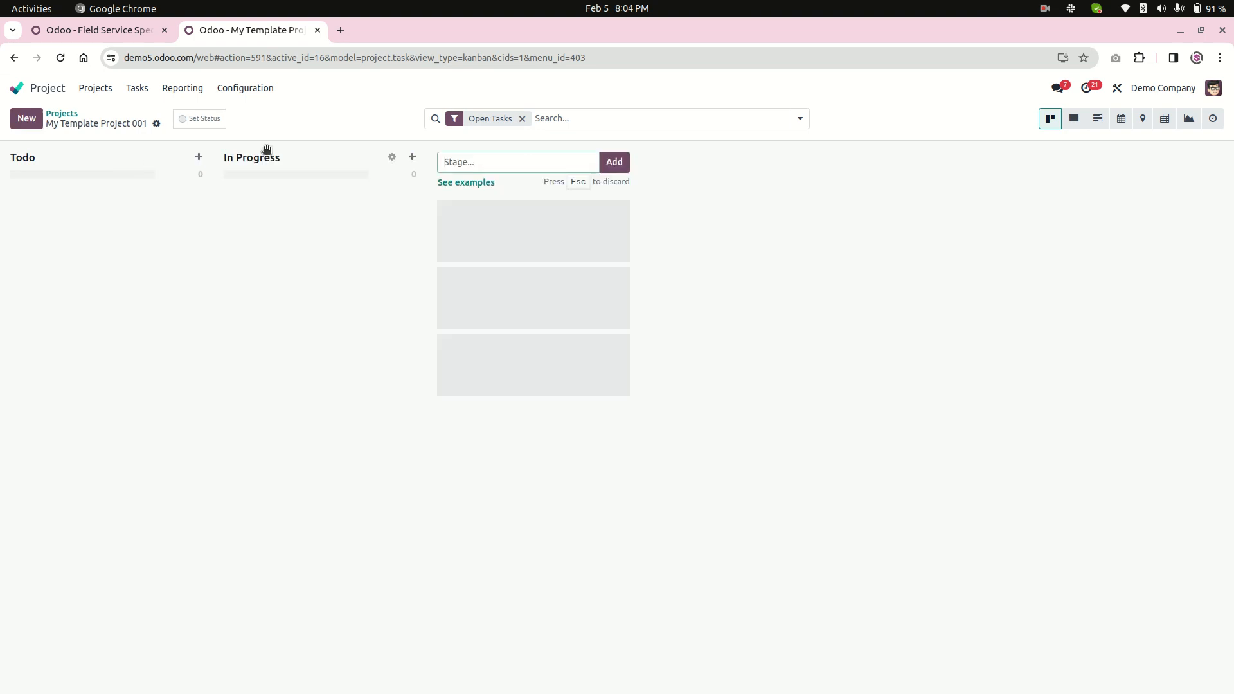
text(Done)
key(Return)
text(Review)
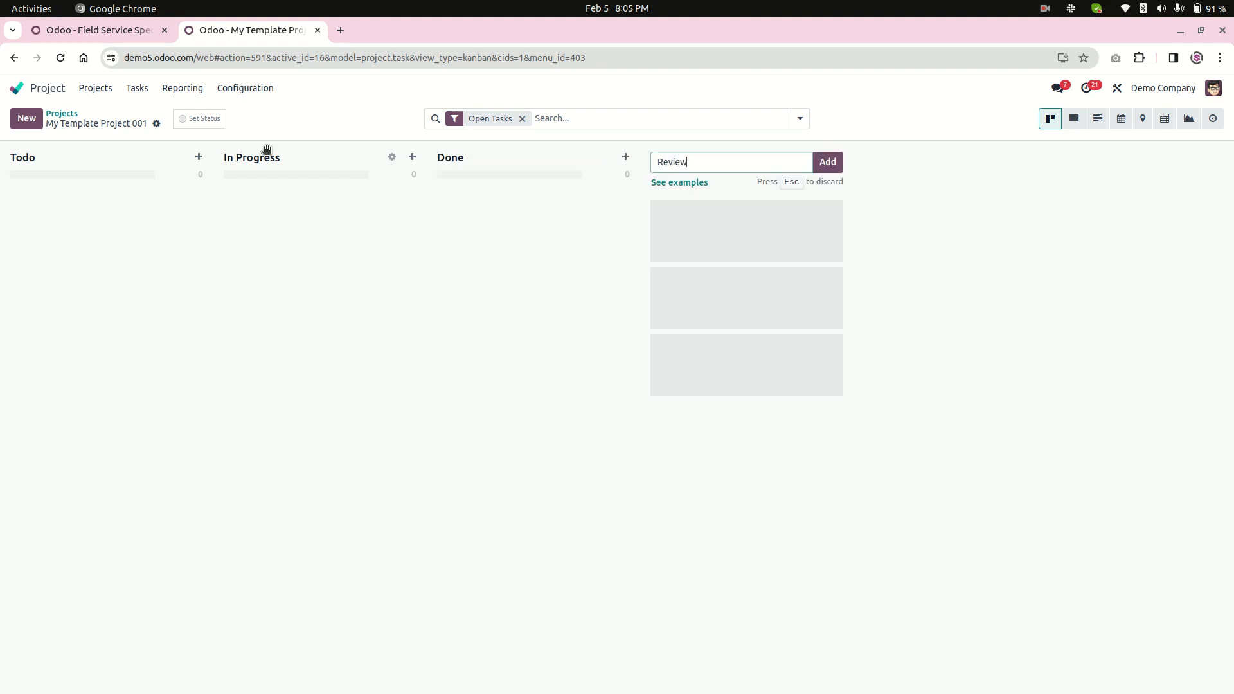
key(Return)
drag(712, 159, 528, 151)
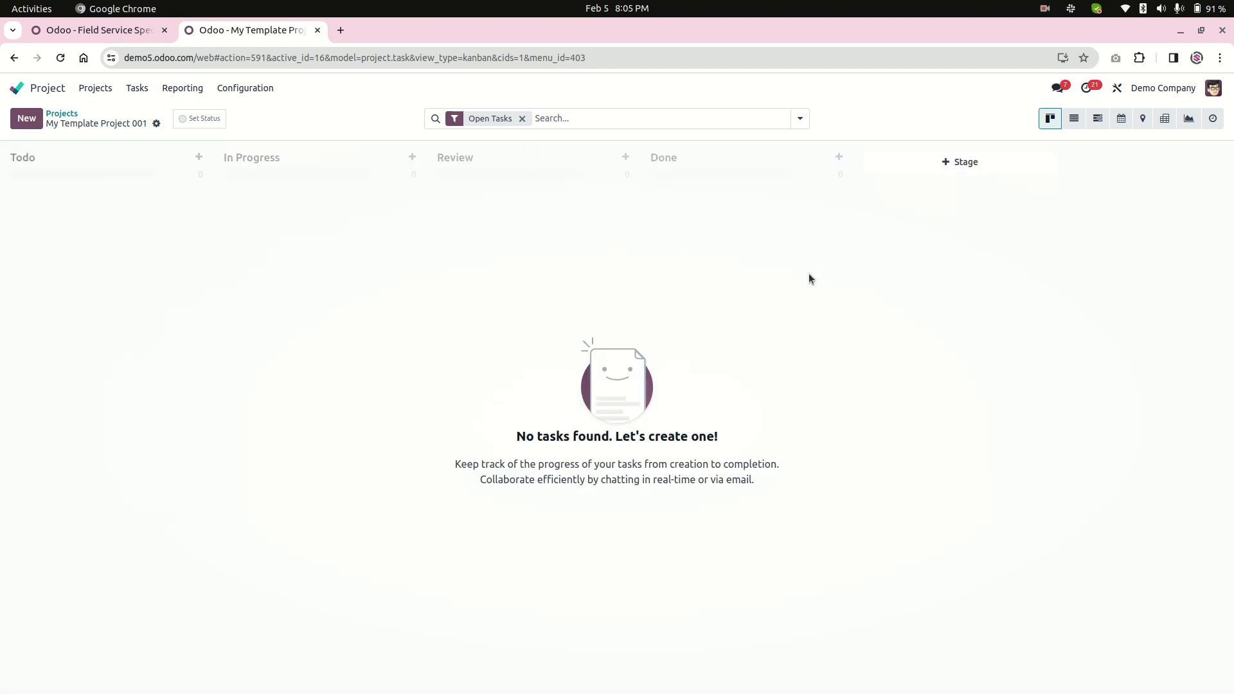
Add three tasks named Task 1, Task 2 and Task 3 to the Todo stage.
click(27, 128)
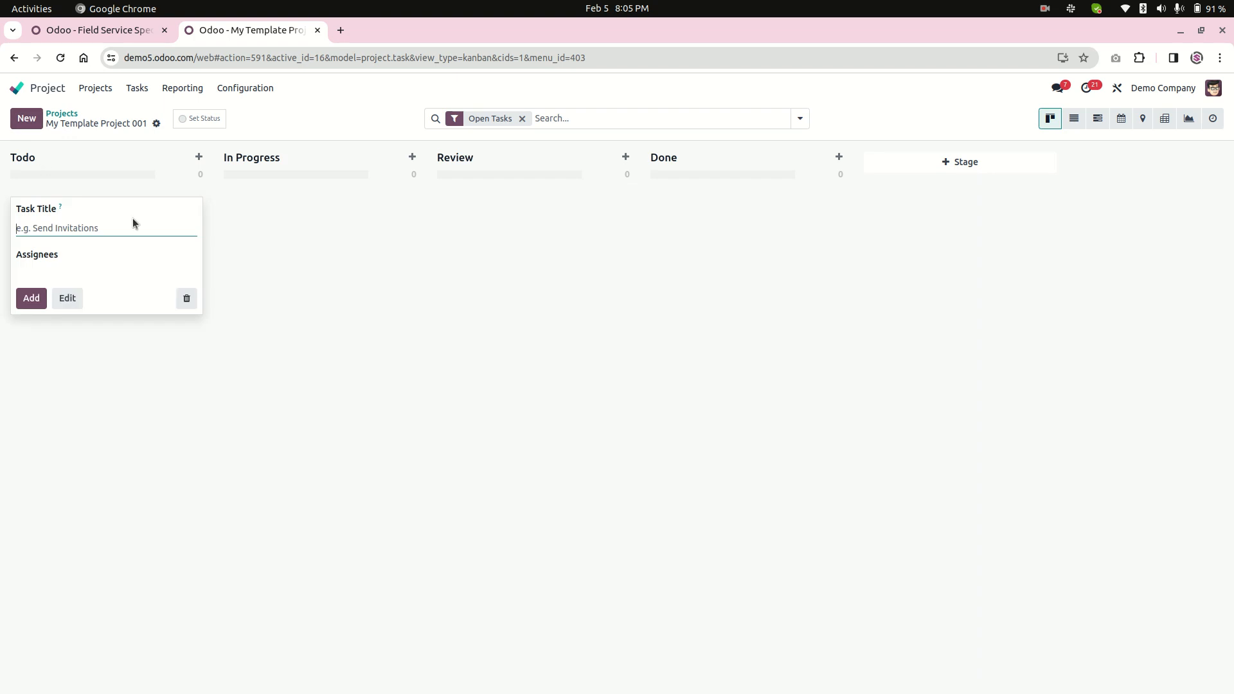
text(Task 1)
key(Return)
text(Task 2)
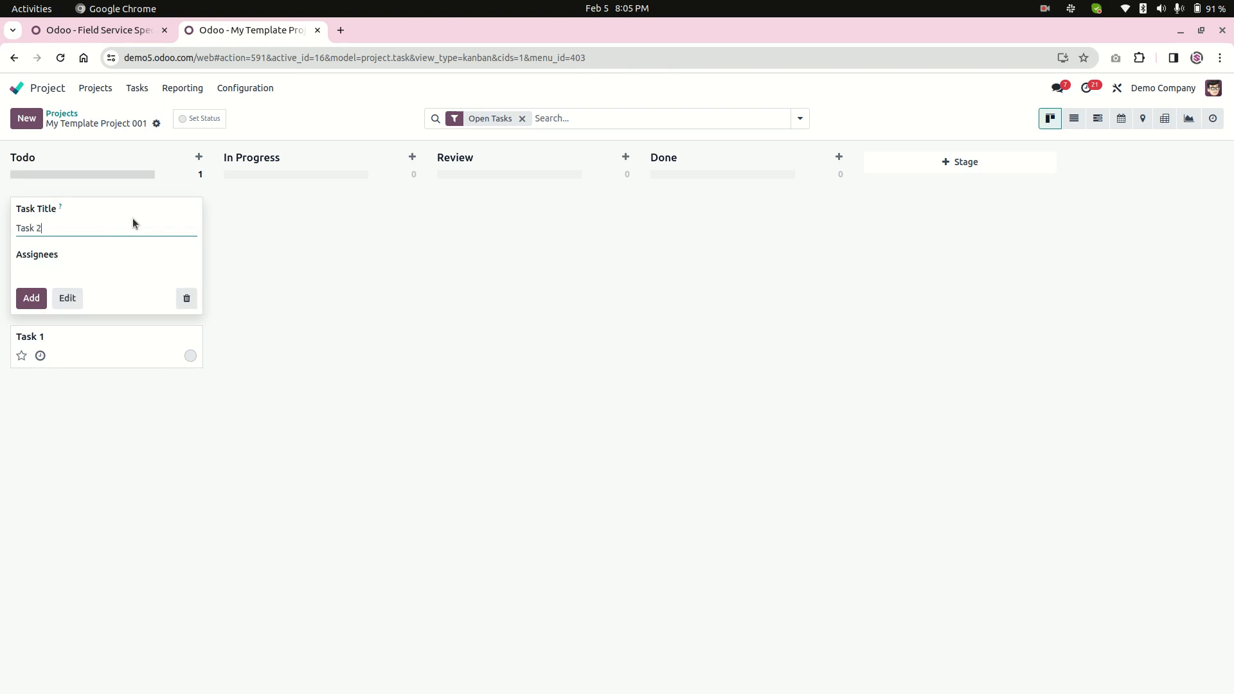
key(Return)
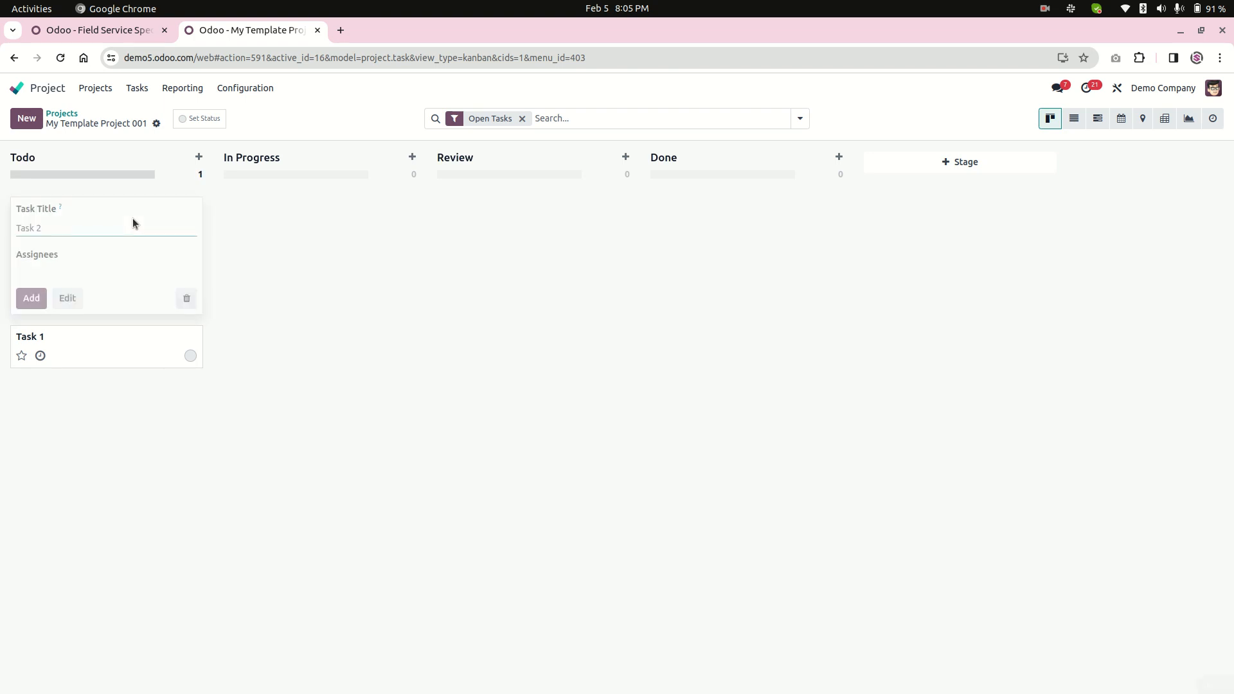
text(Task 3)
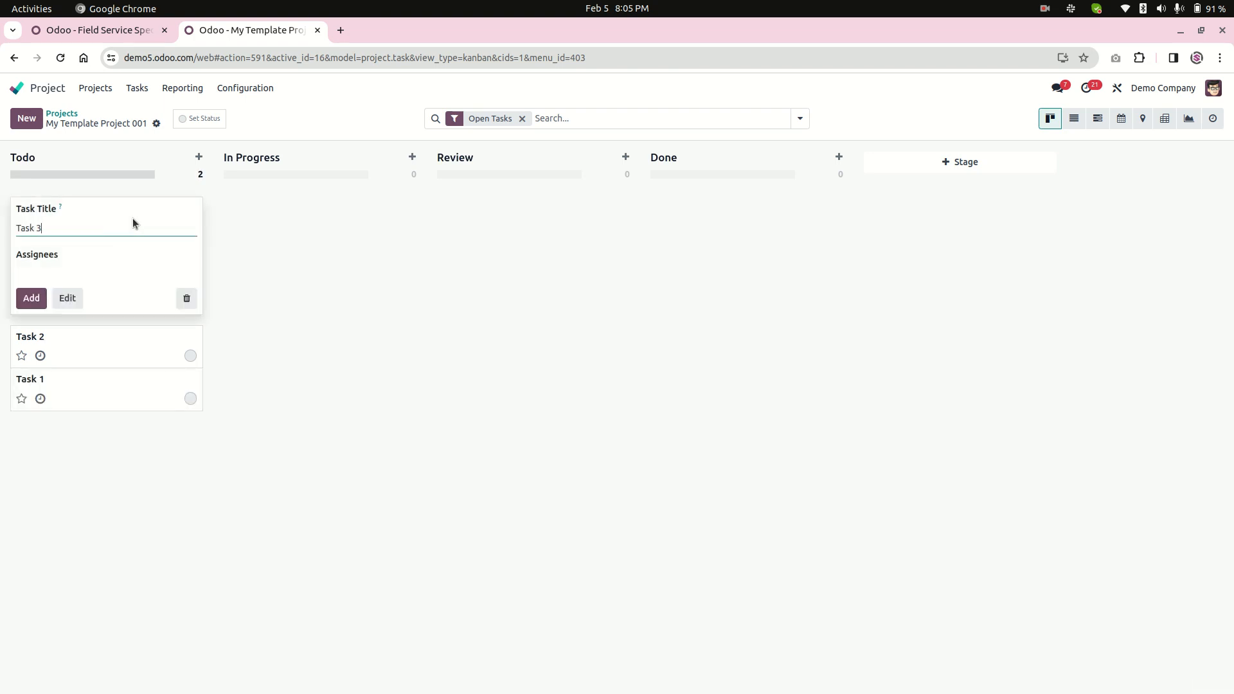
key(Return)
click(339, 226)
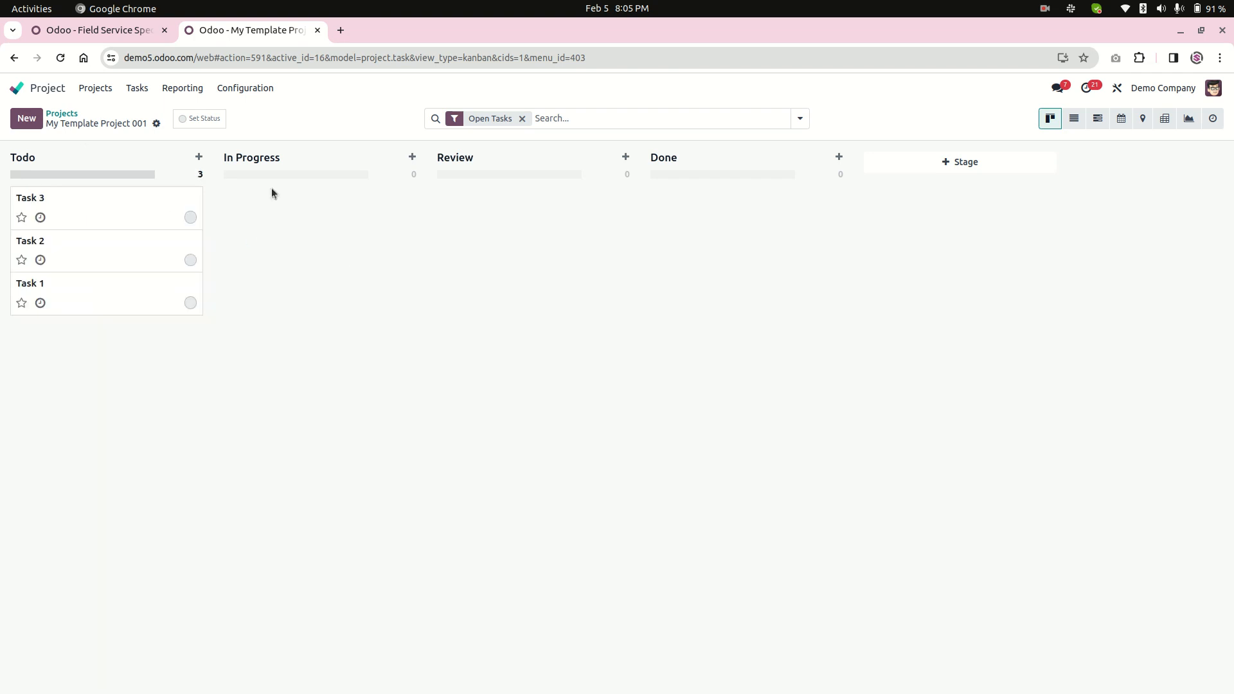
Return to the Field Service Special 1 product, set its Project Template to My Template Project 001 and save it.
click(99, 34)
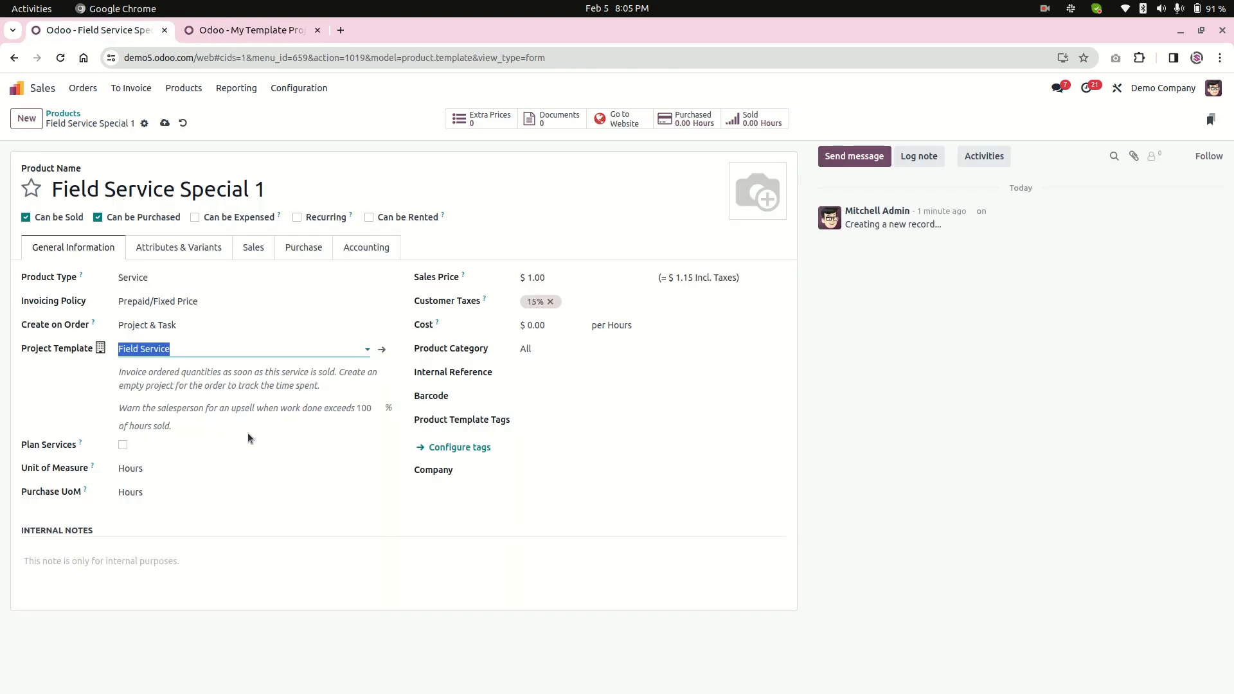
click(201, 353)
key(ctrl+a)
text(my)
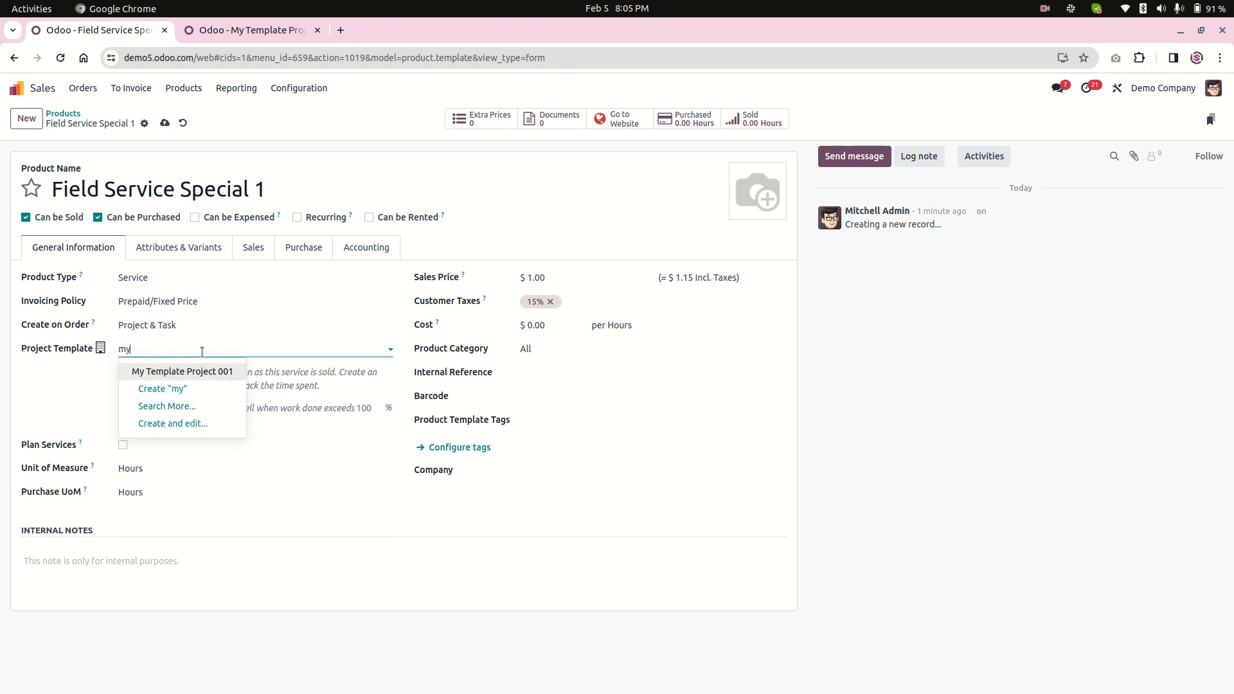
key(Return)
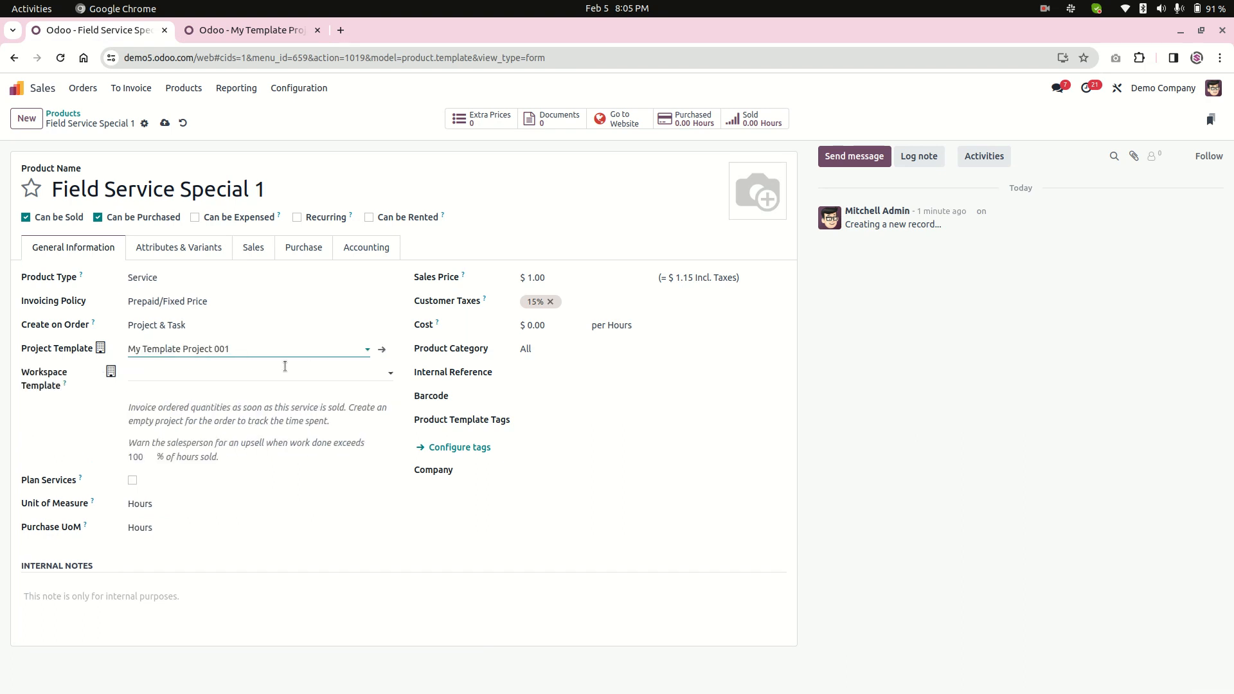
click(161, 123)
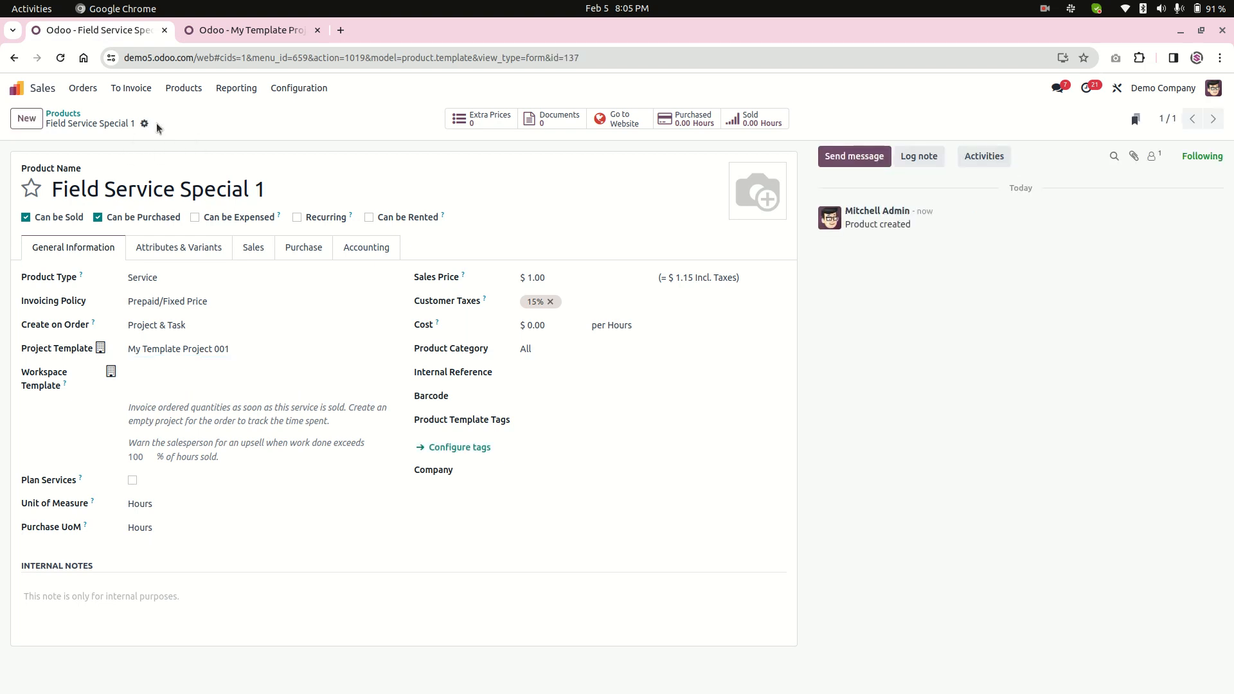
Go back to the template project's browser tab and review the list of all existing projects.
click(206, 30)
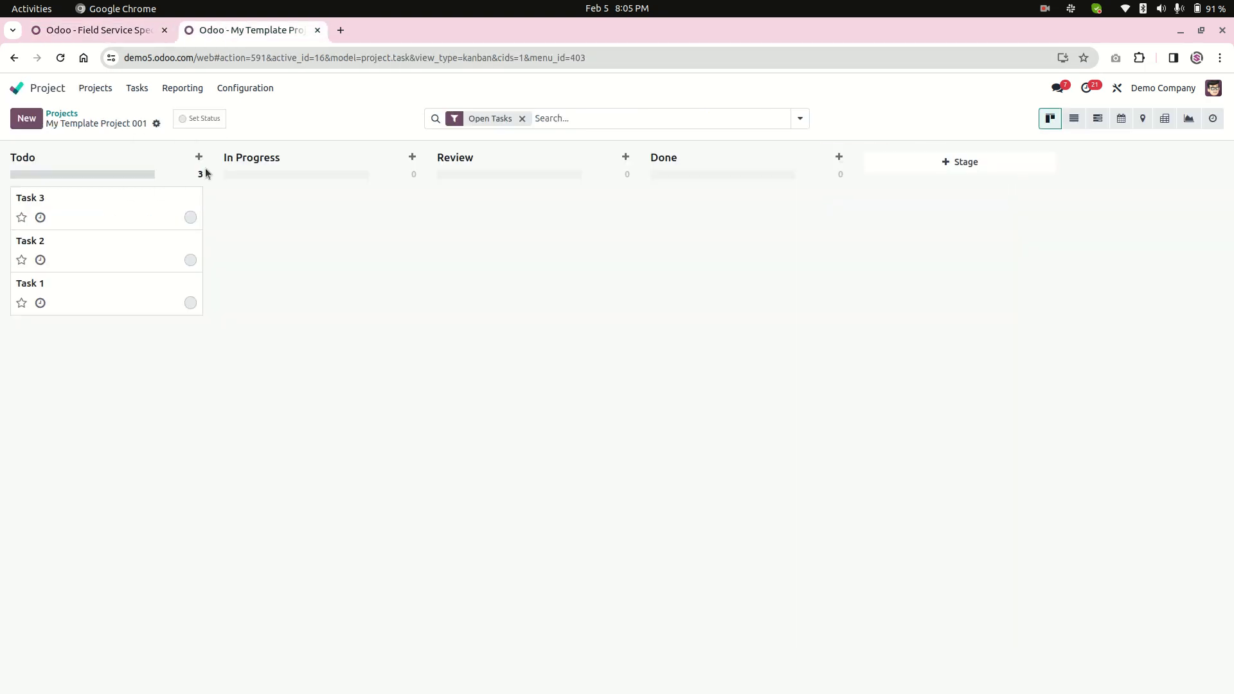
click(61, 114)
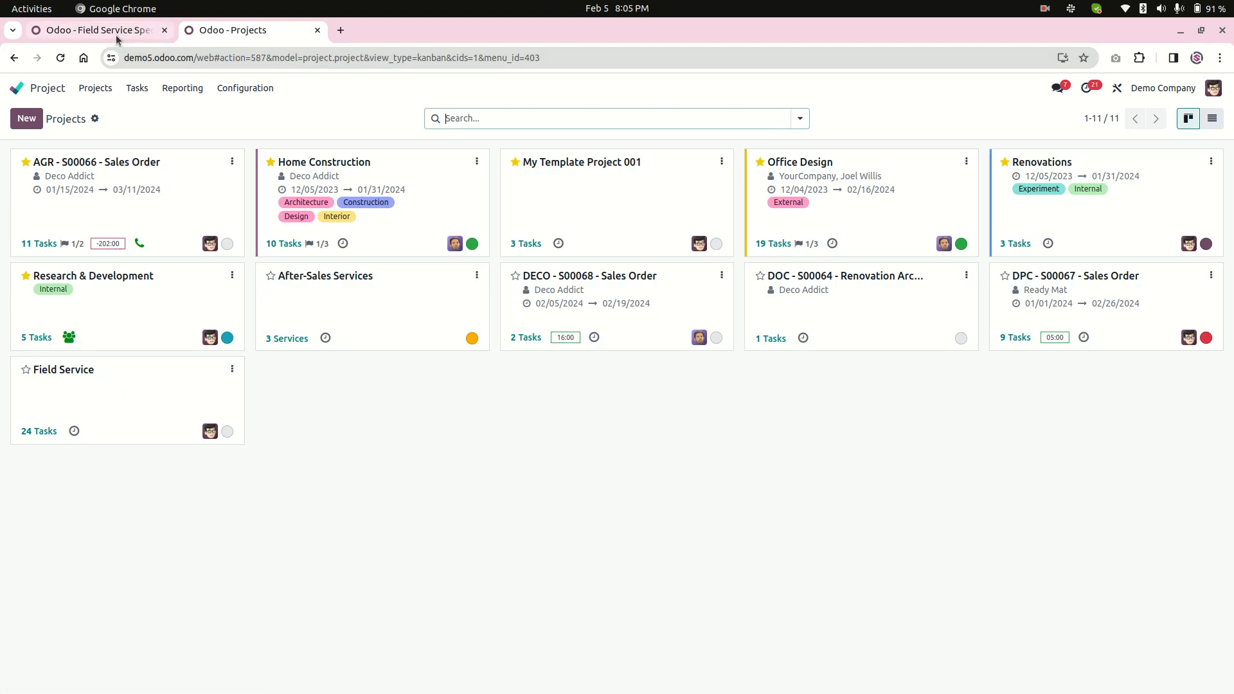
mouse_move(121, 33)
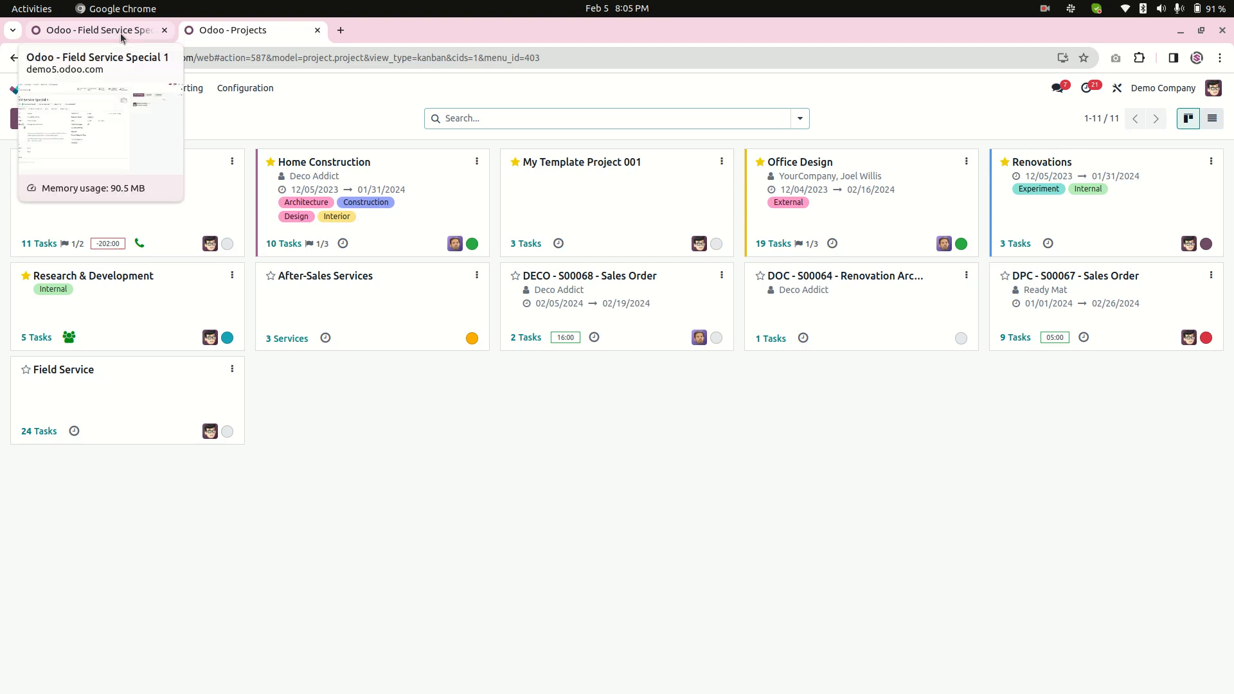
Return to the Sales app, start a new quotation from the orders list and select an individual customer.
click(121, 33)
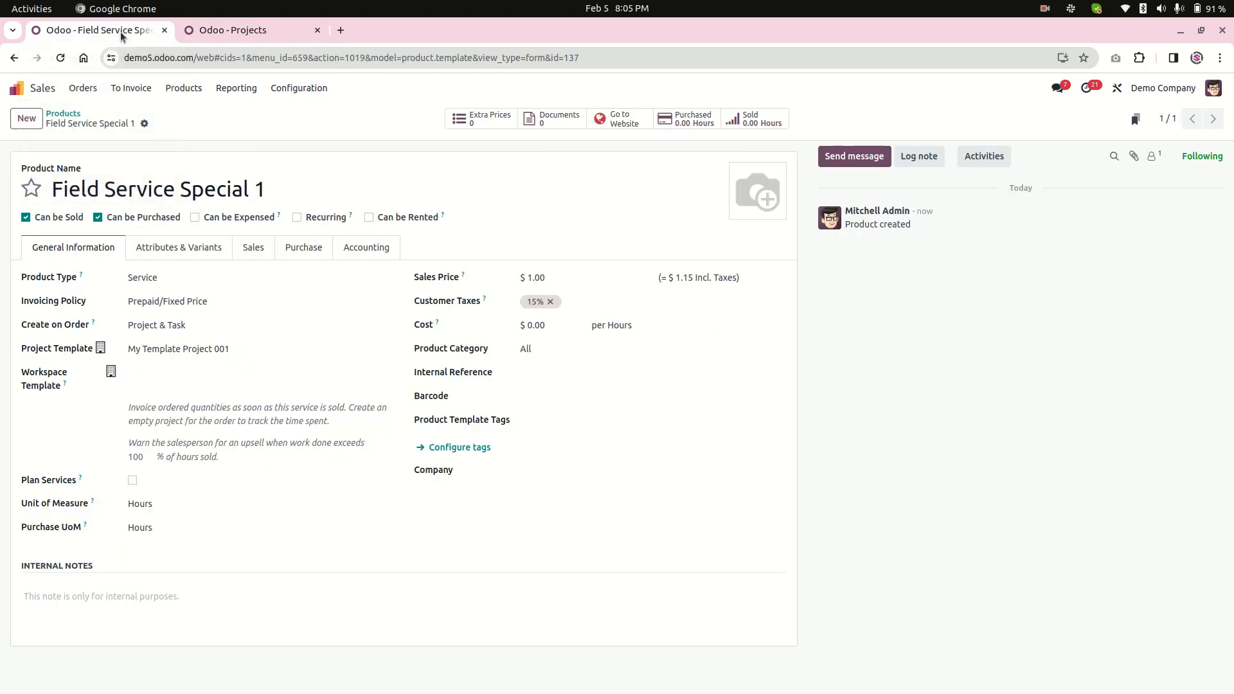
click(82, 90)
click(90, 127)
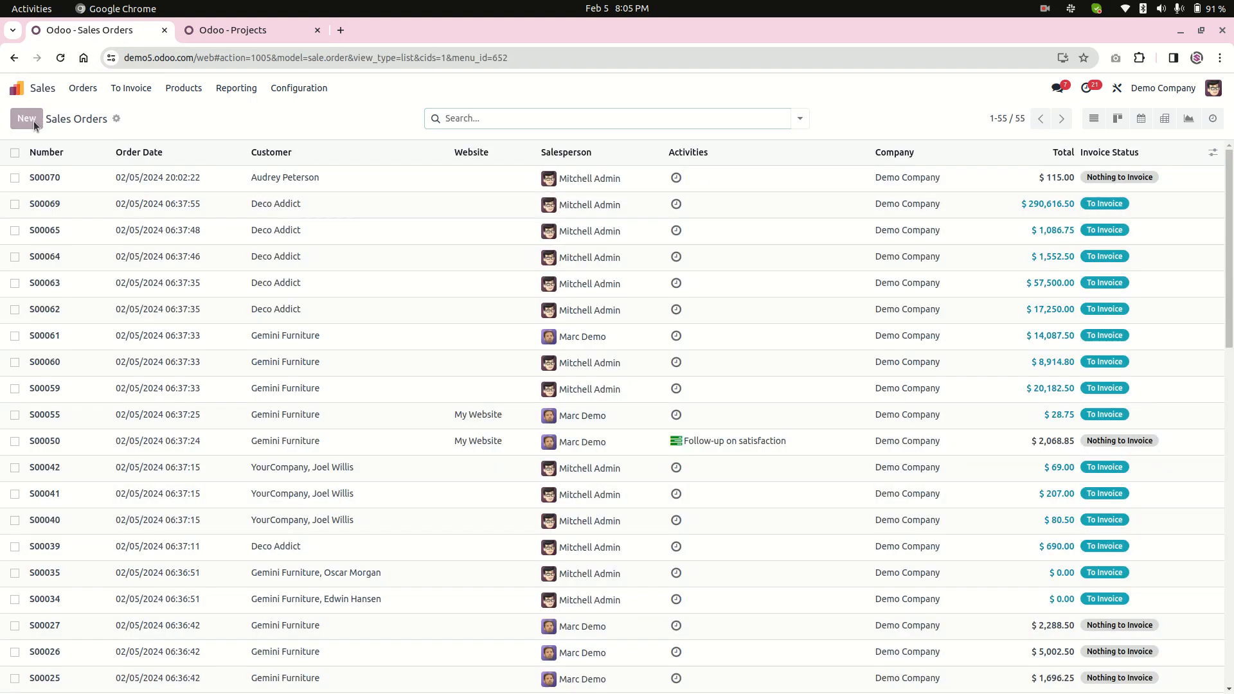
click(26, 118)
click(181, 226)
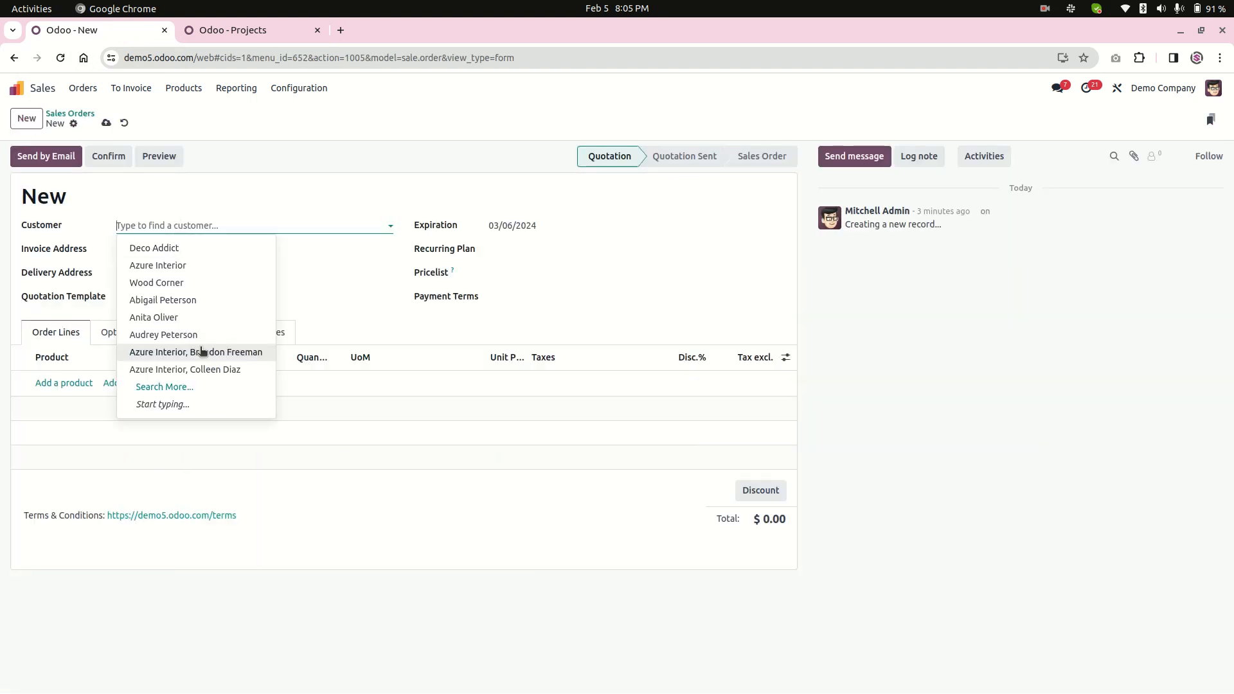
click(153, 317)
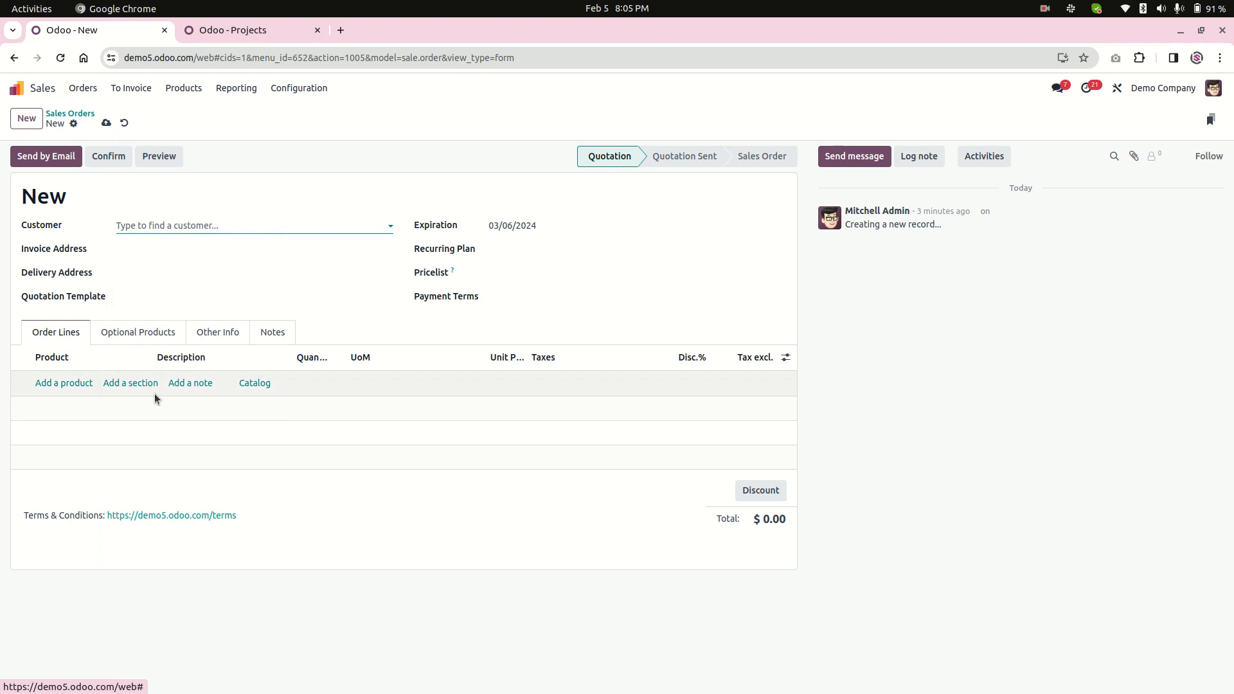
Add the Field Service Special 1 product to the quotation's order lines.
click(64, 383)
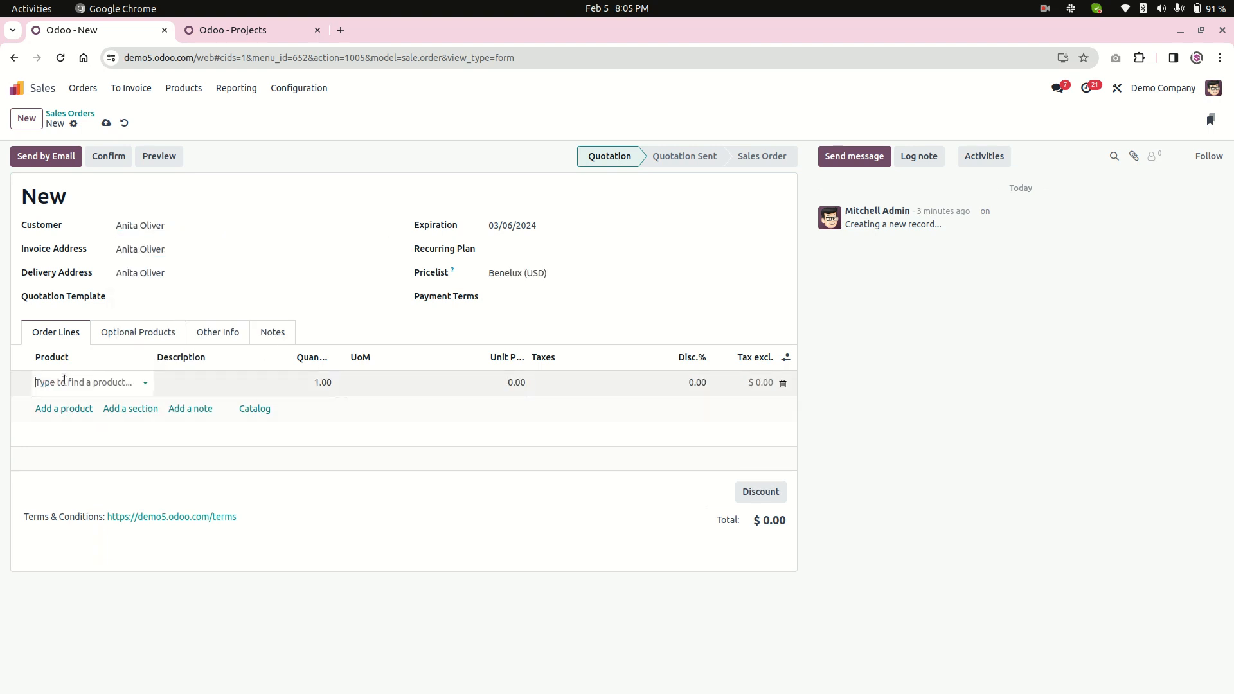
click(72, 384)
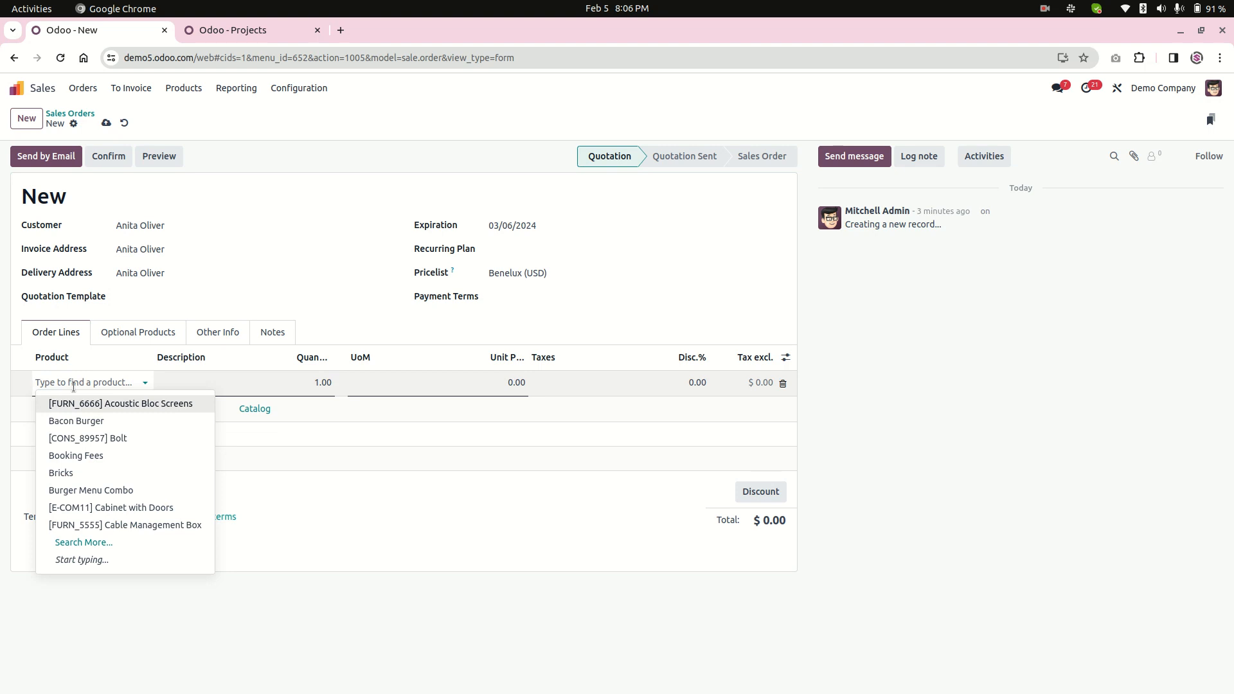
text(field)
click(91, 421)
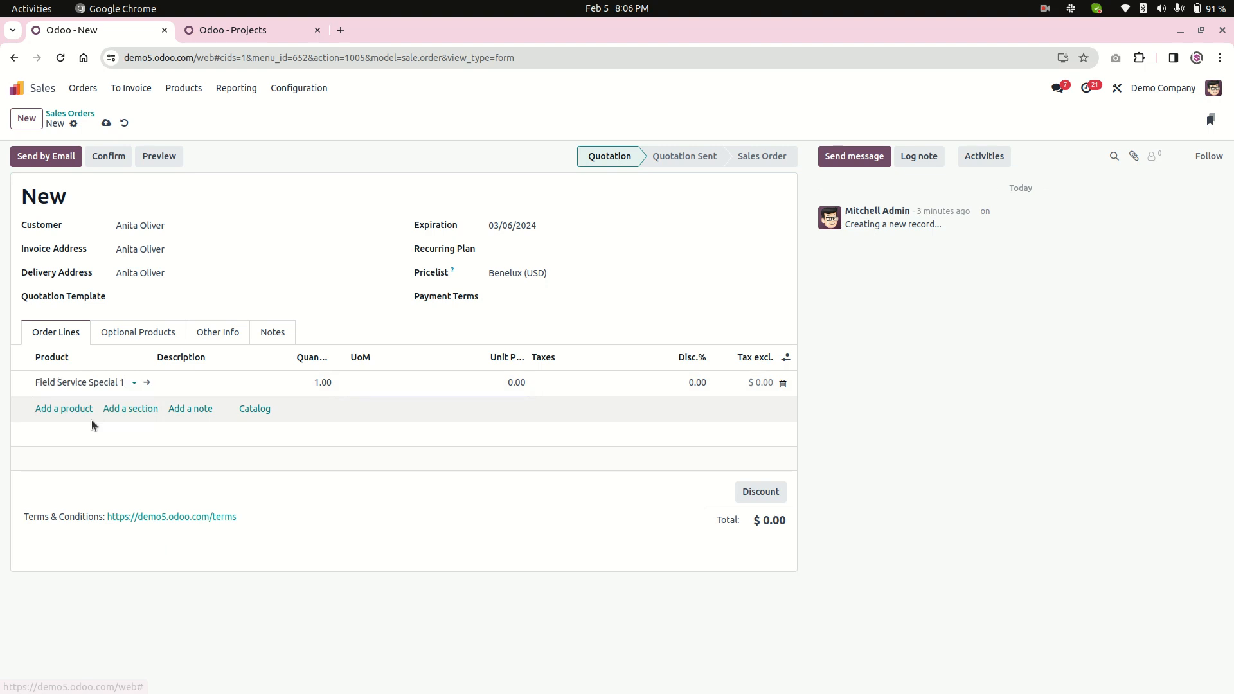
Change the order line's description to "Field Service Special" with "Requirement 1" on a second line.
drag(268, 382, 179, 376)
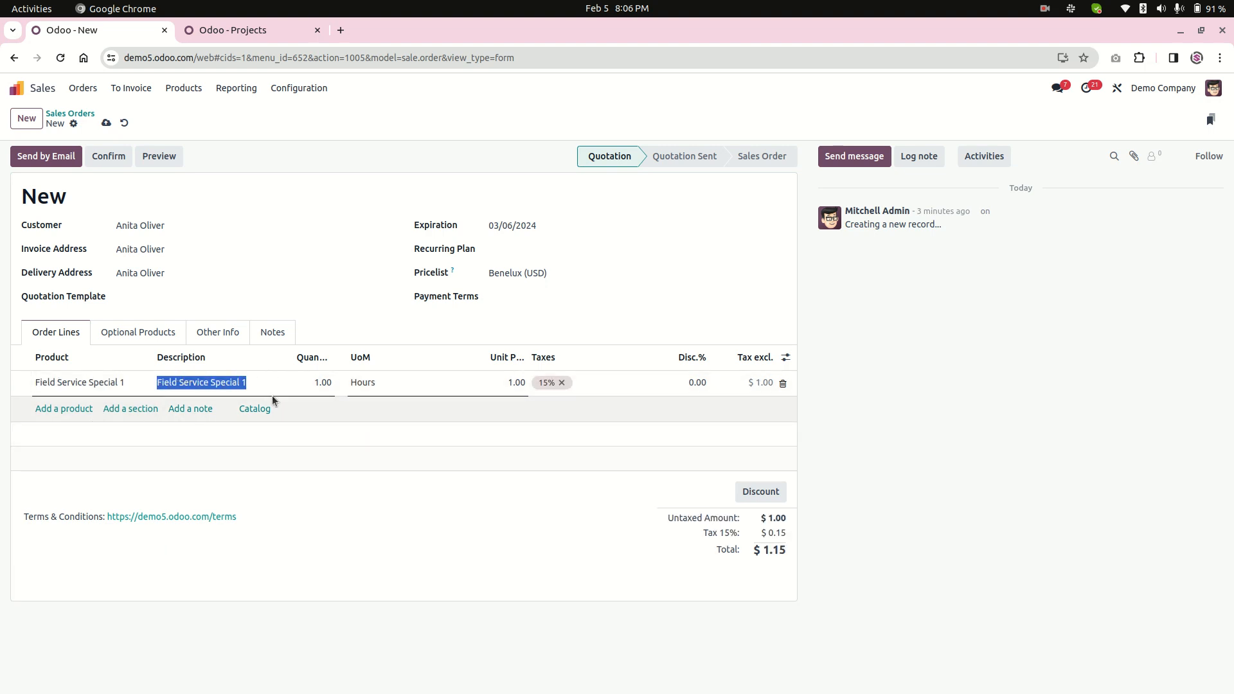
key(Right)
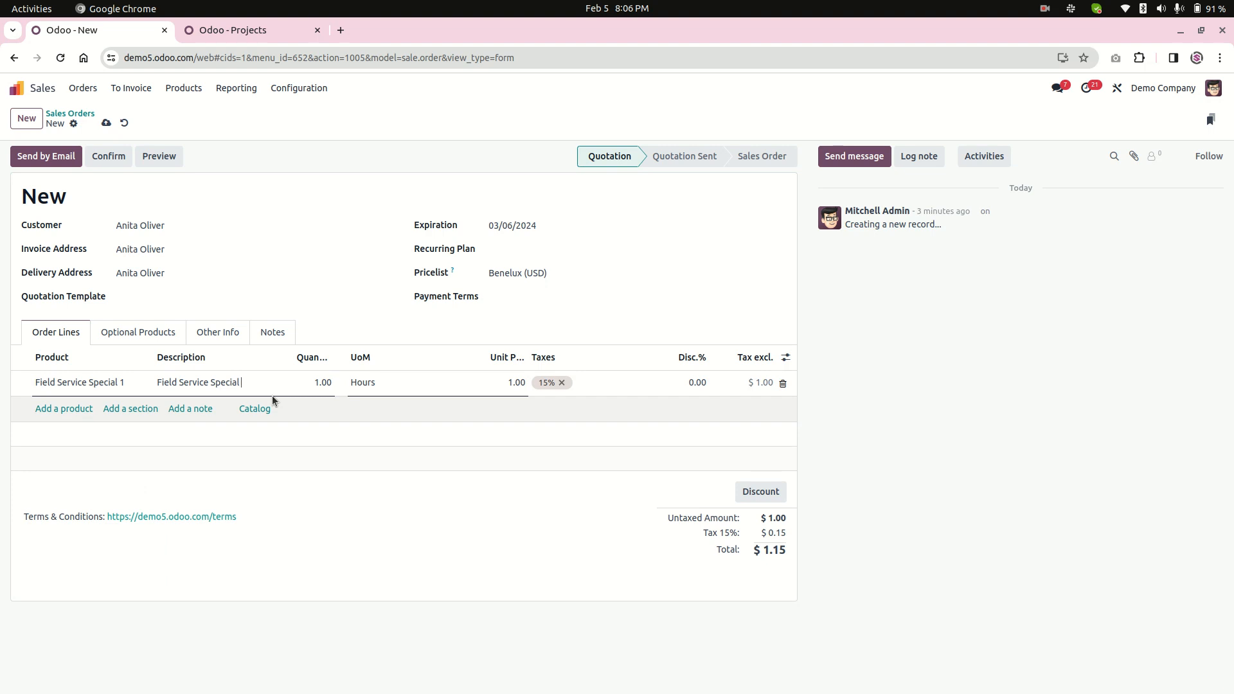
key(Return)
text(Requ)
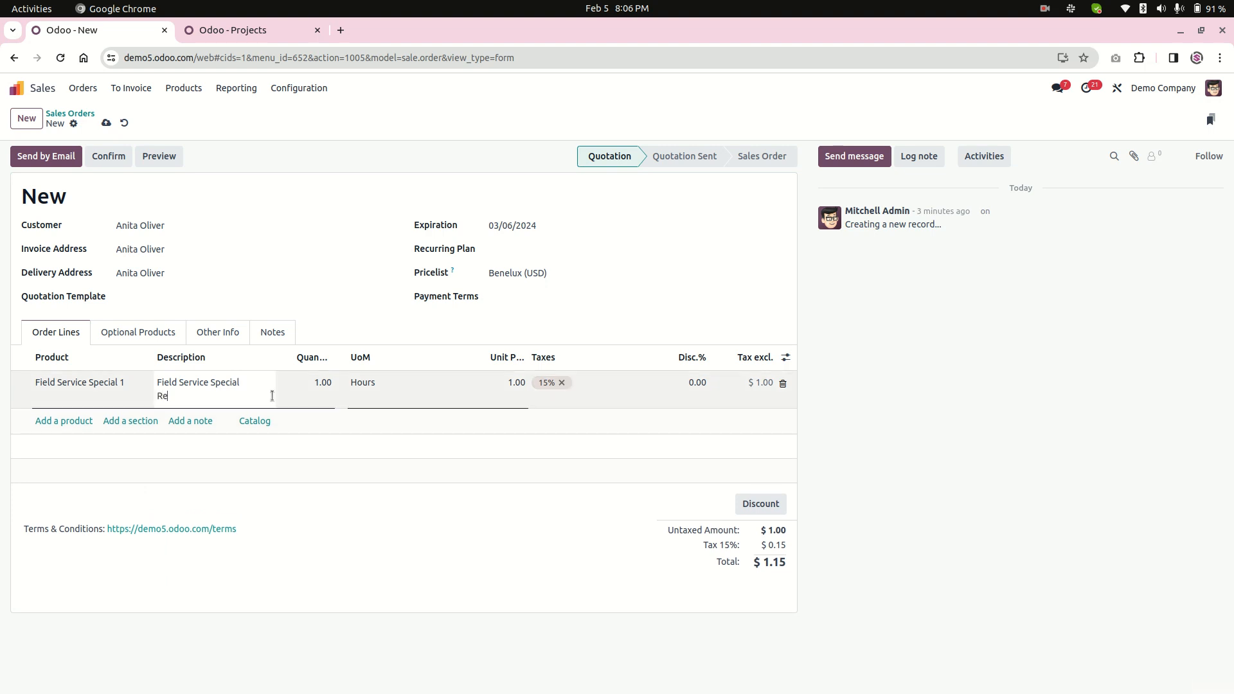
text(irement 1)
key(Tab)
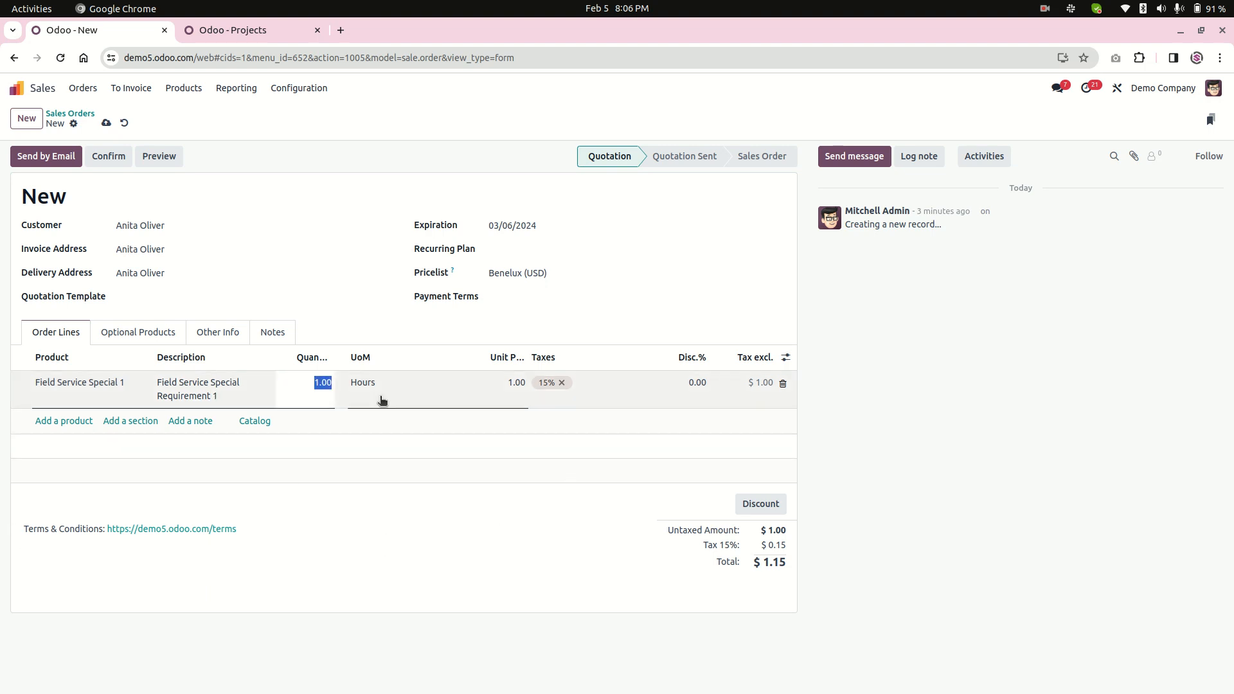
Set the Field Service Special 1 line's unit price to 900, and save and confirm the quotation.
click(499, 384)
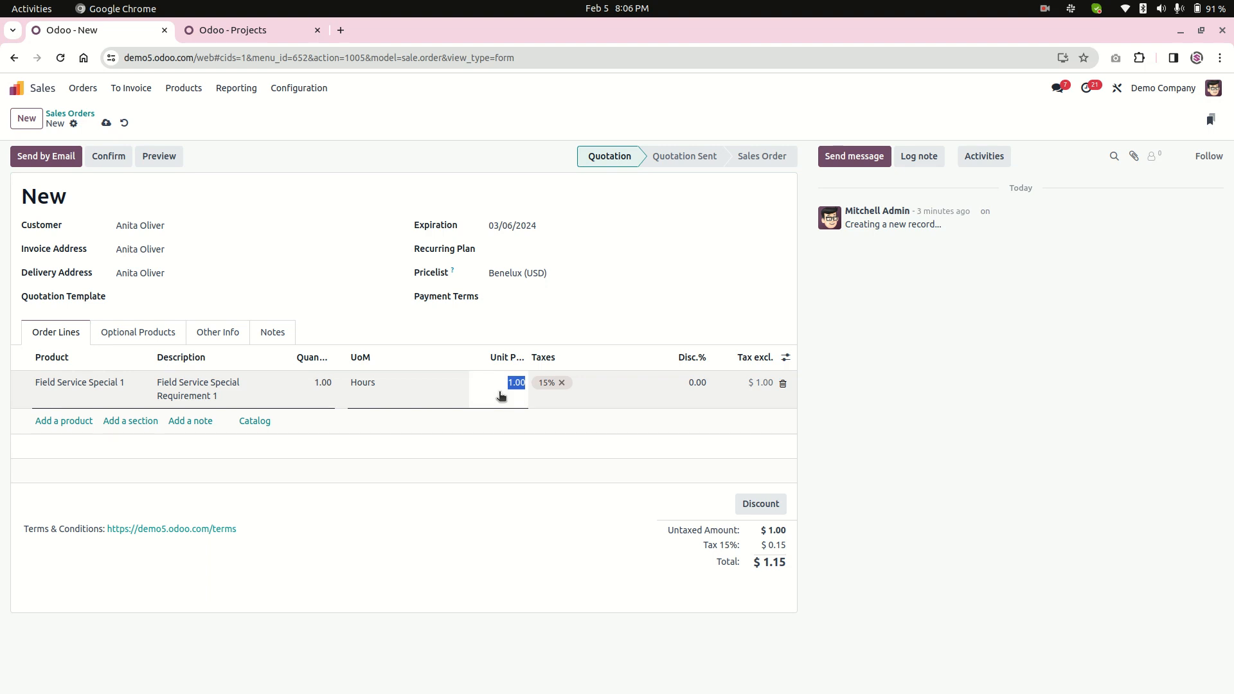
text(900)
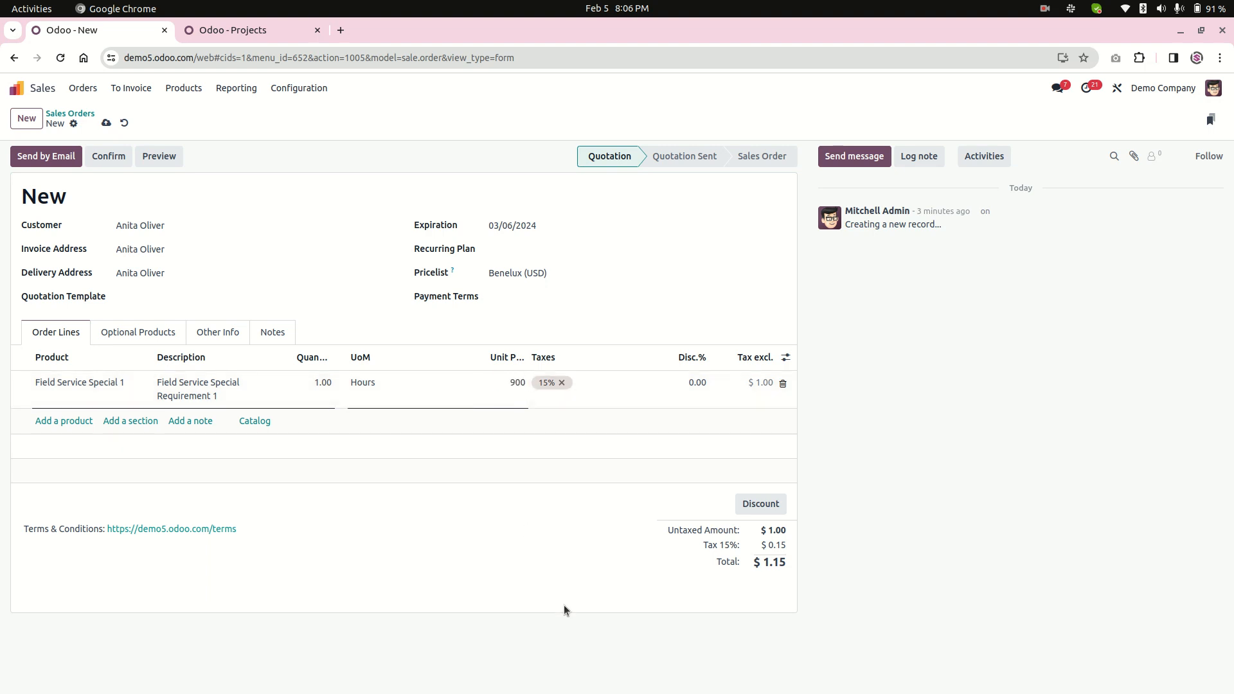
click(565, 606)
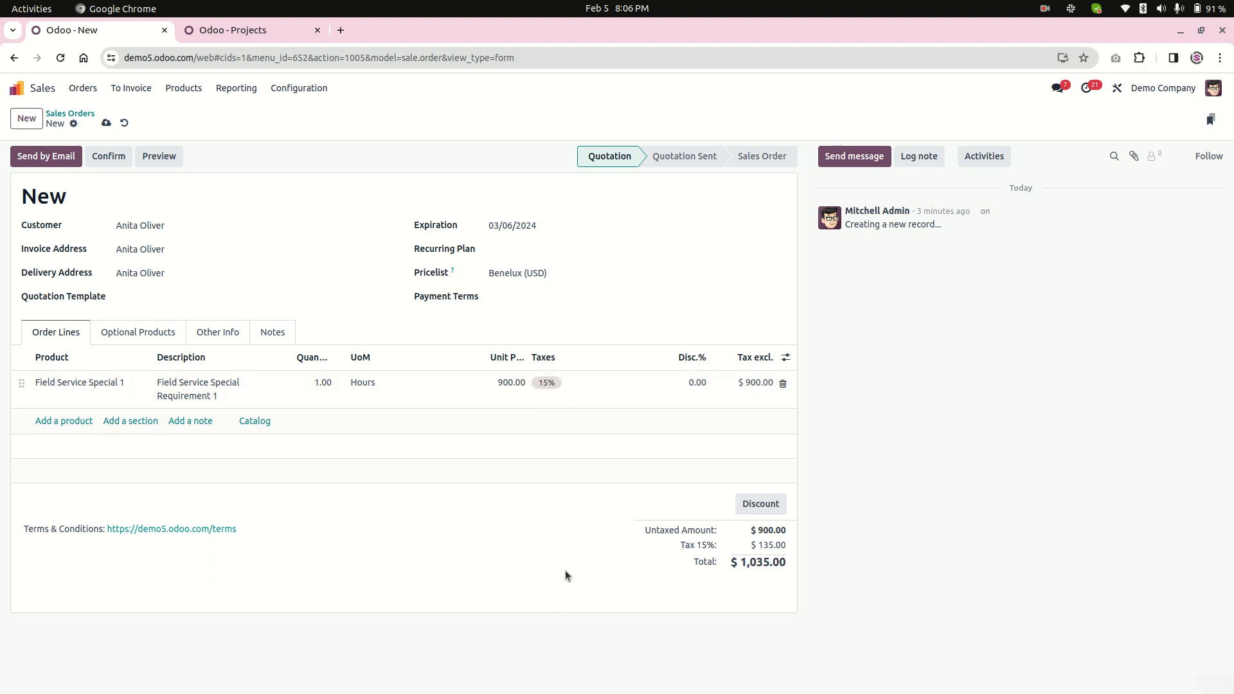
click(106, 123)
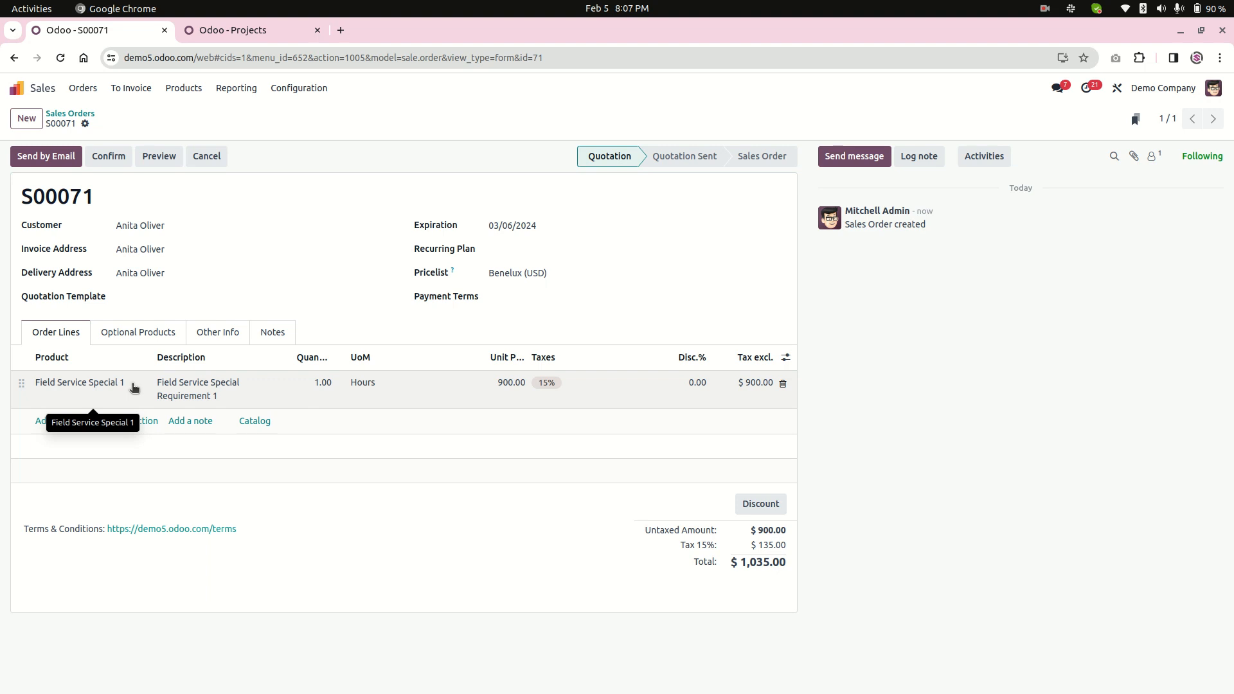
click(119, 156)
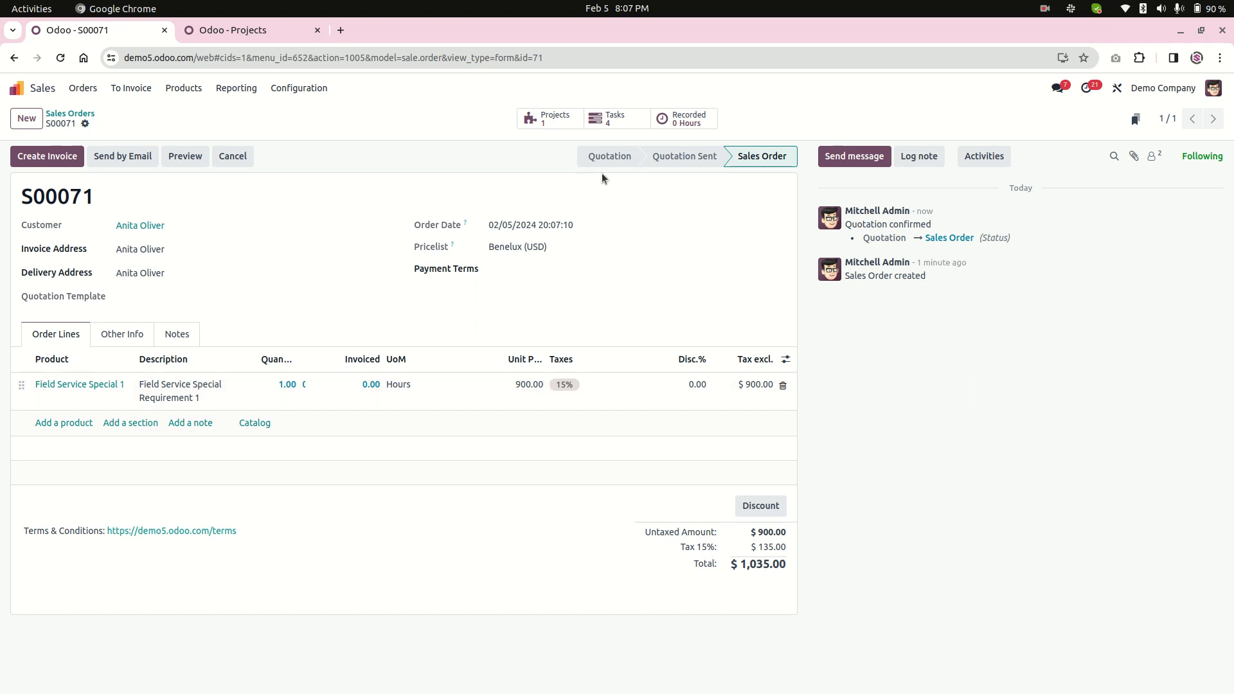
Open the project linked to the confirmed sales order and examine how its name is composed.
click(553, 121)
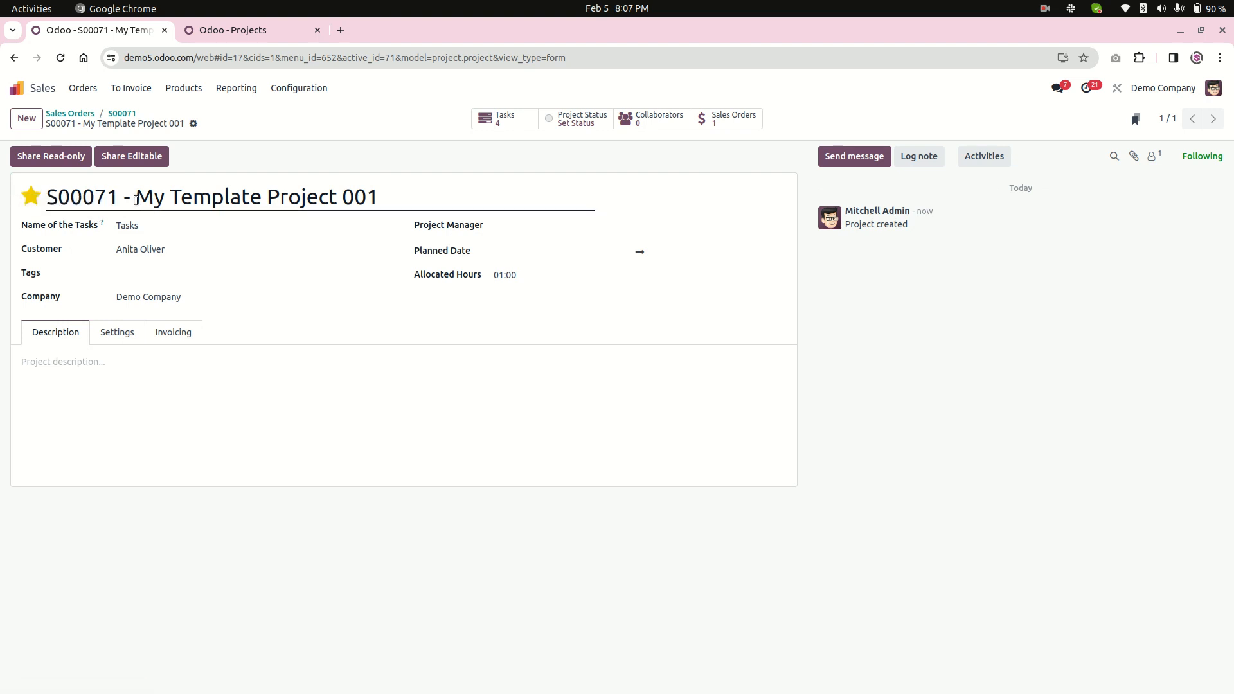
drag(125, 197, 394, 195)
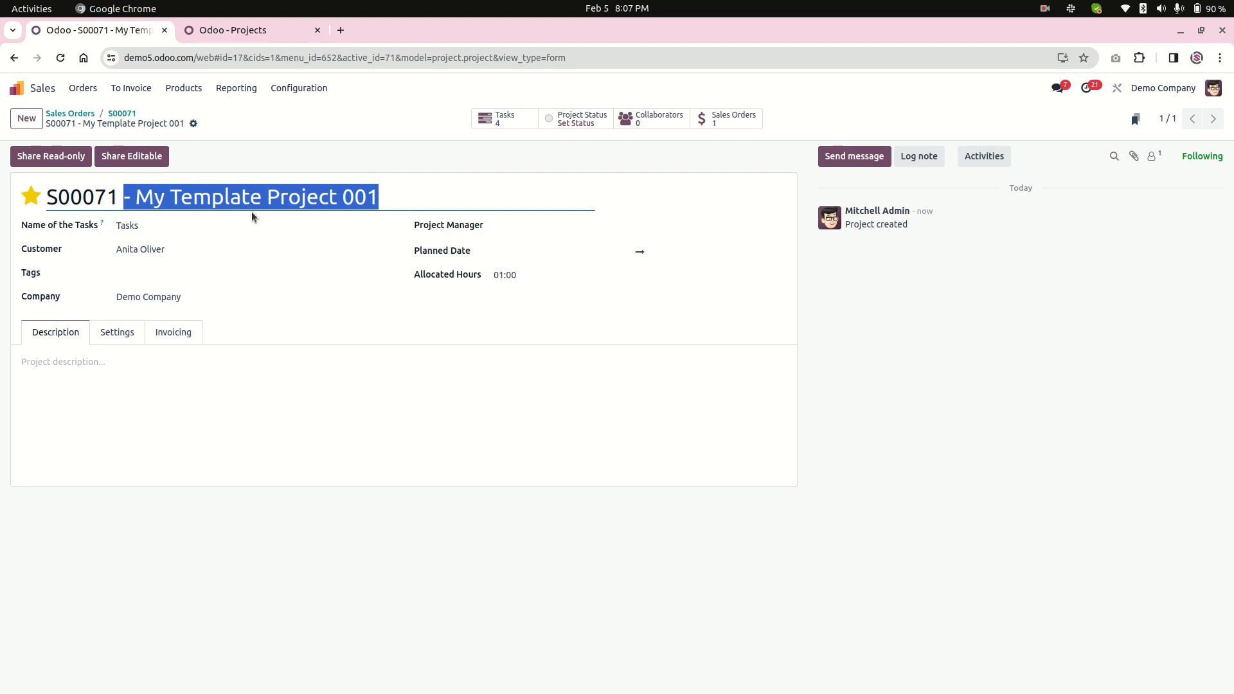
drag(136, 197, 43, 193)
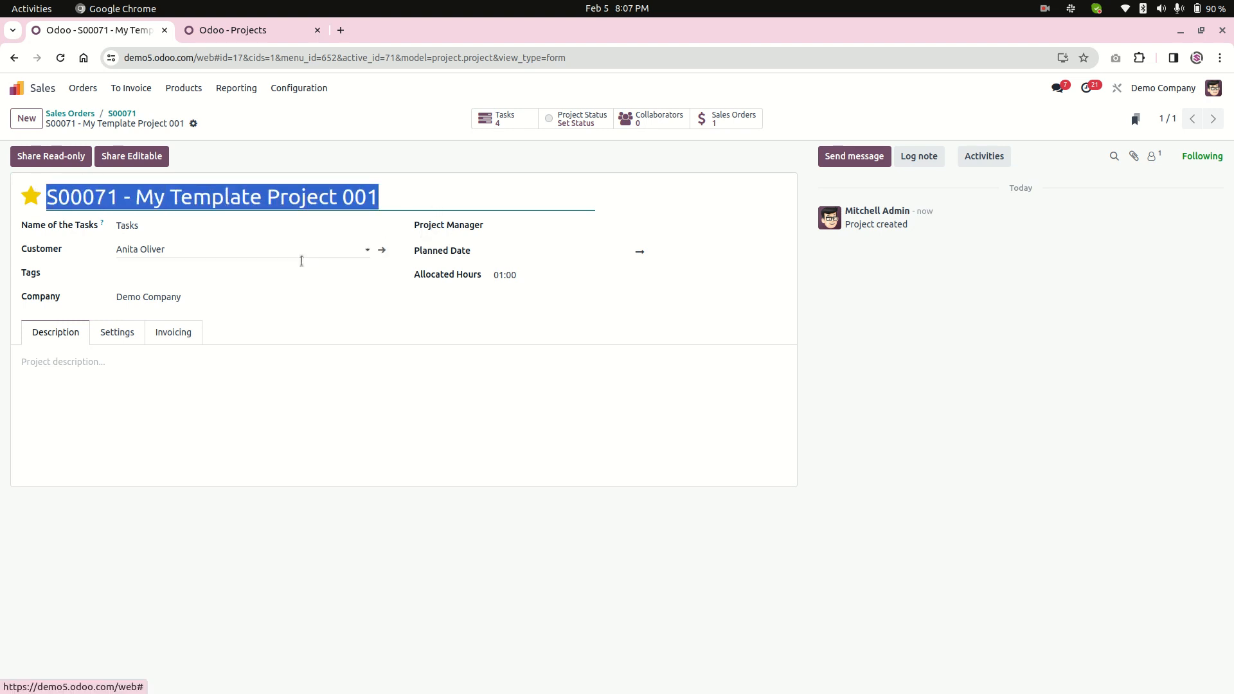
Open the project's tasks and examine the description of the Field Service Special task.
click(505, 121)
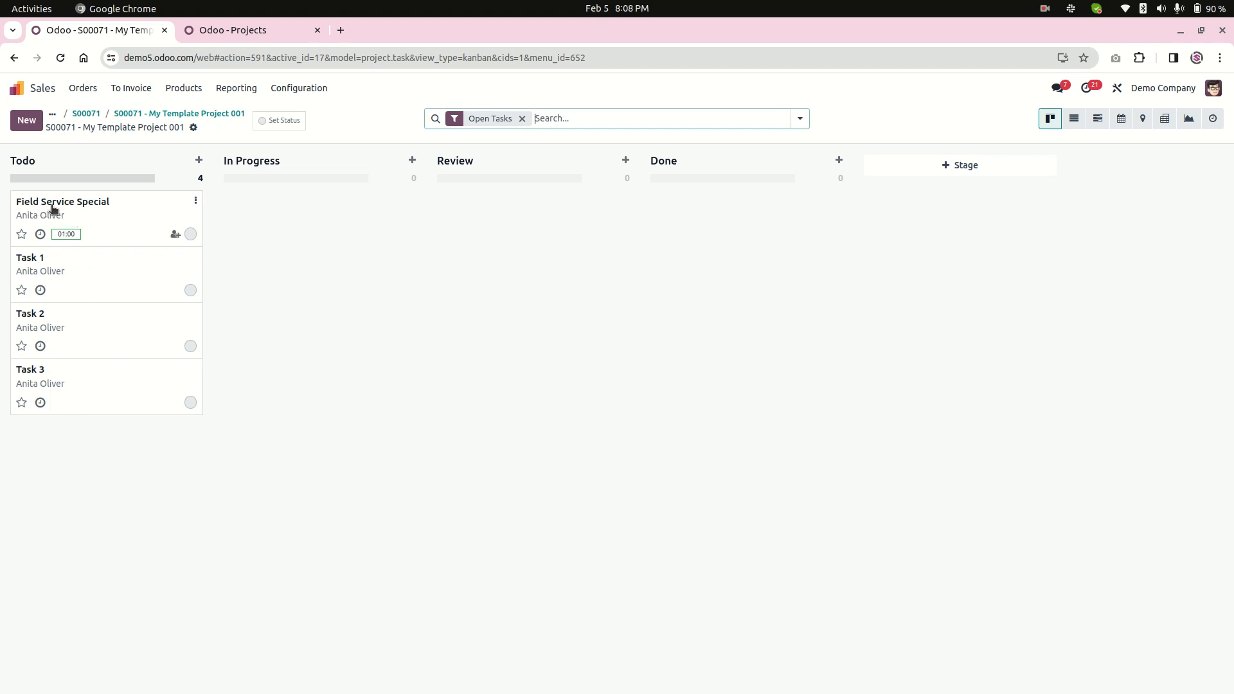
click(118, 214)
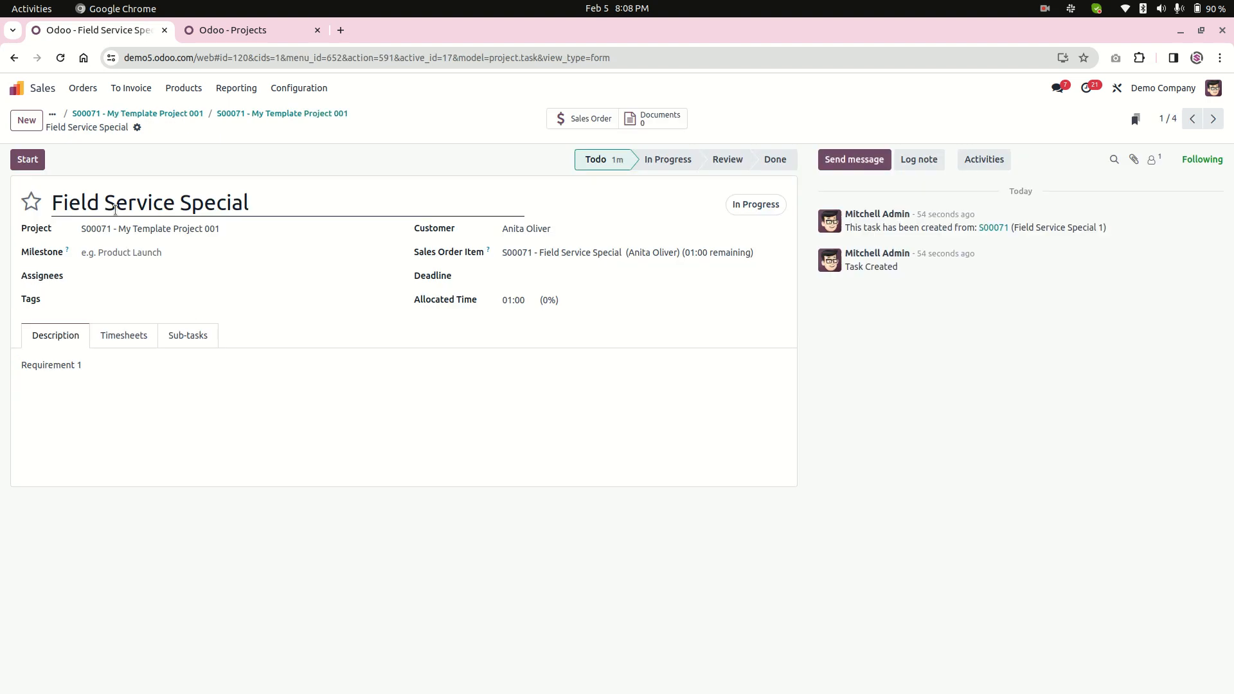
triple_click(110, 367)
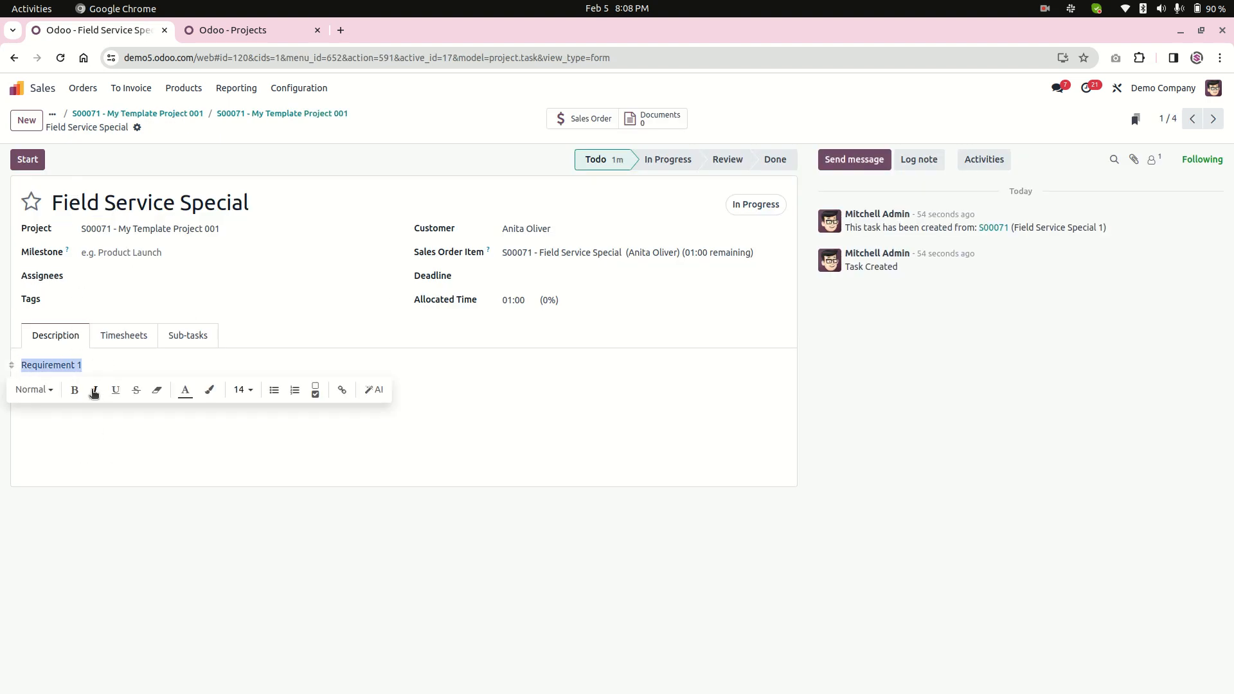
click(104, 365)
drag(95, 361, 37, 356)
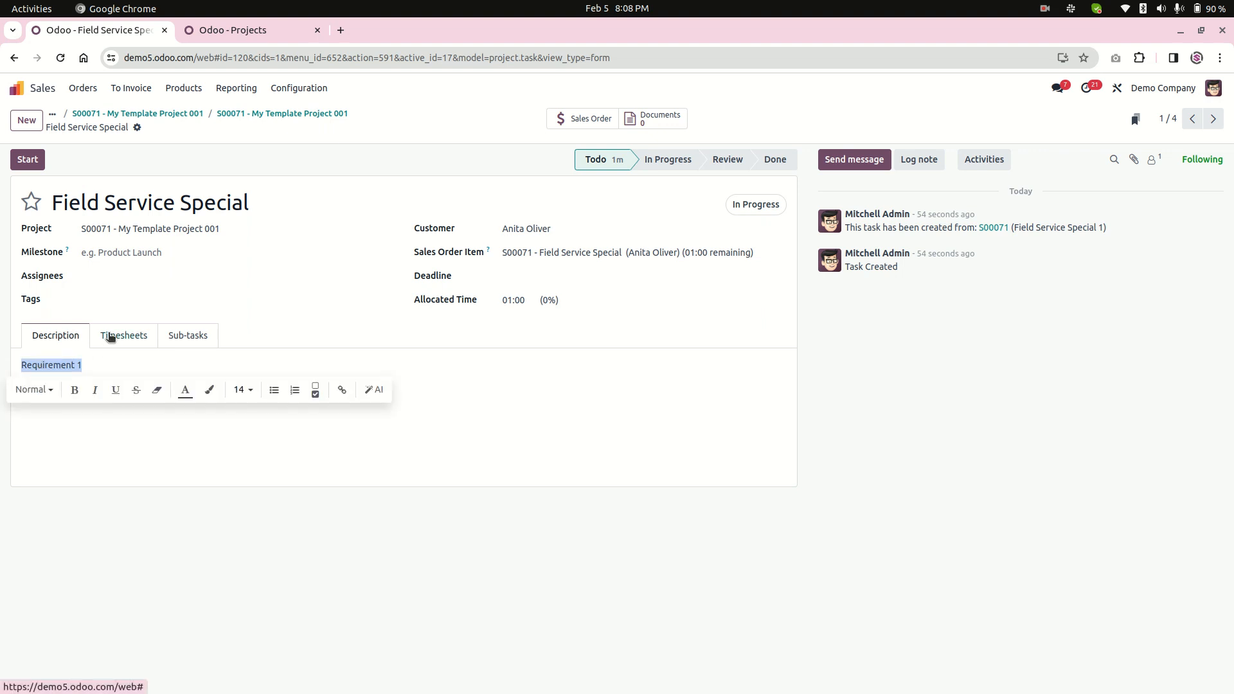
click(239, 316)
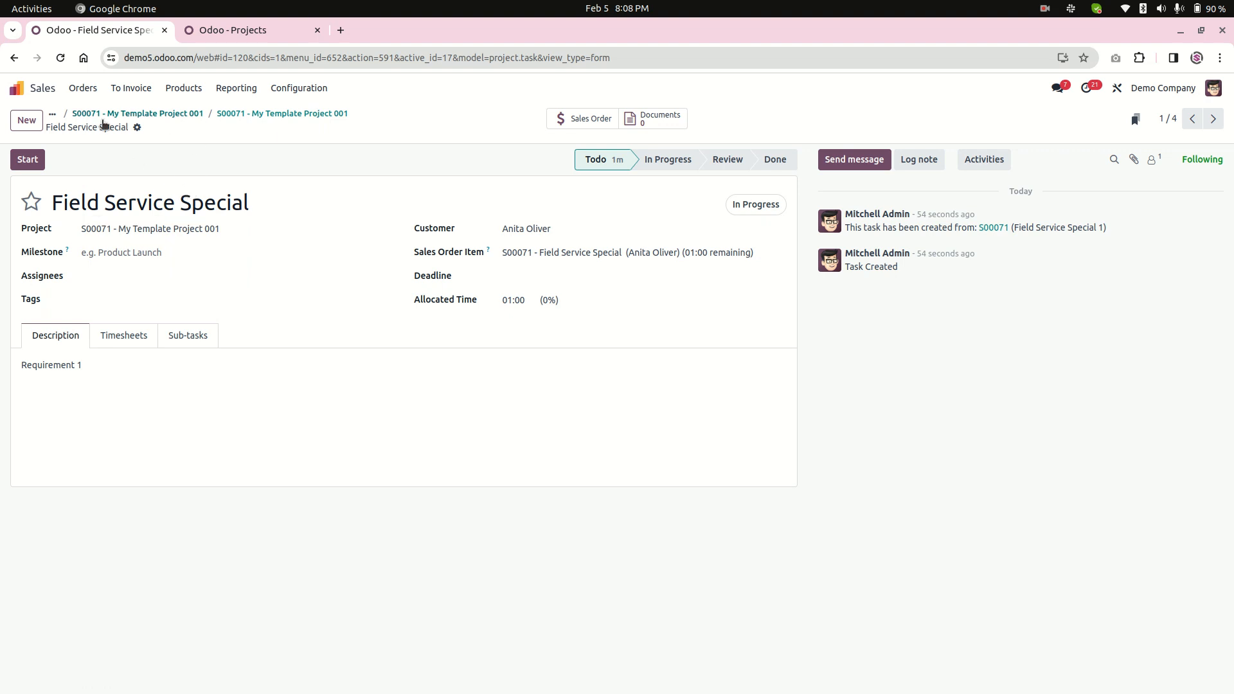
Return to the sales orders list, reopen the newest order and open its Field Service Special 1 product.
click(124, 117)
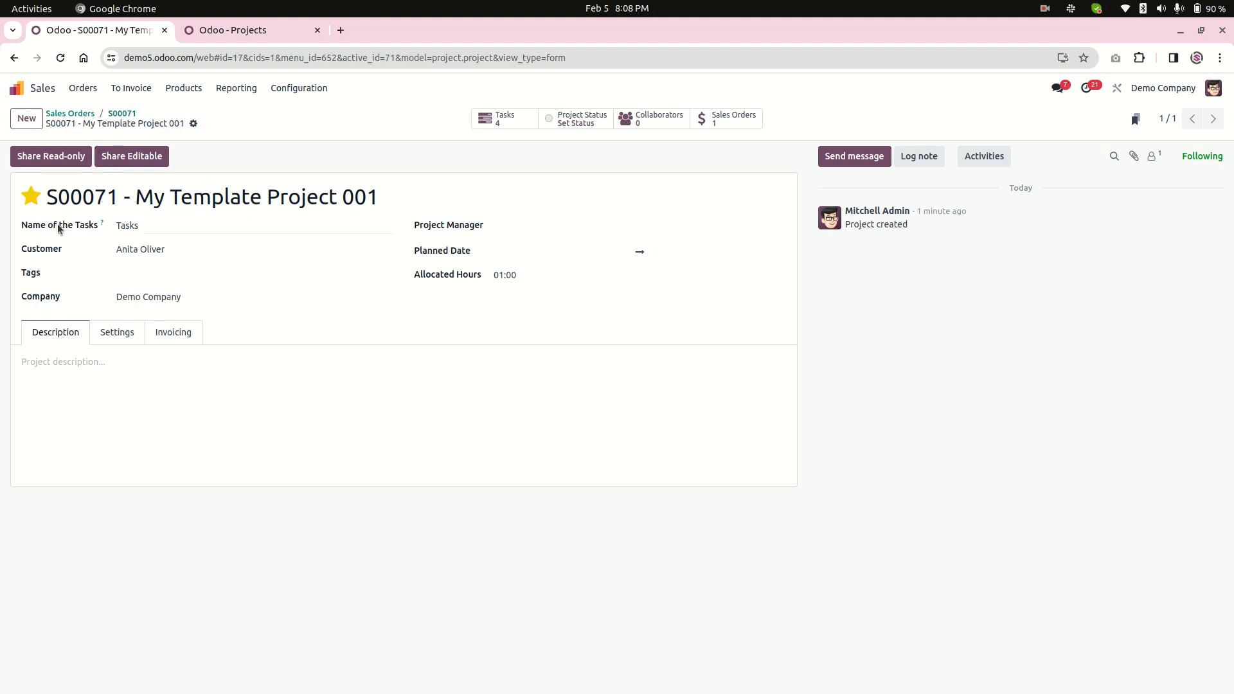
click(62, 118)
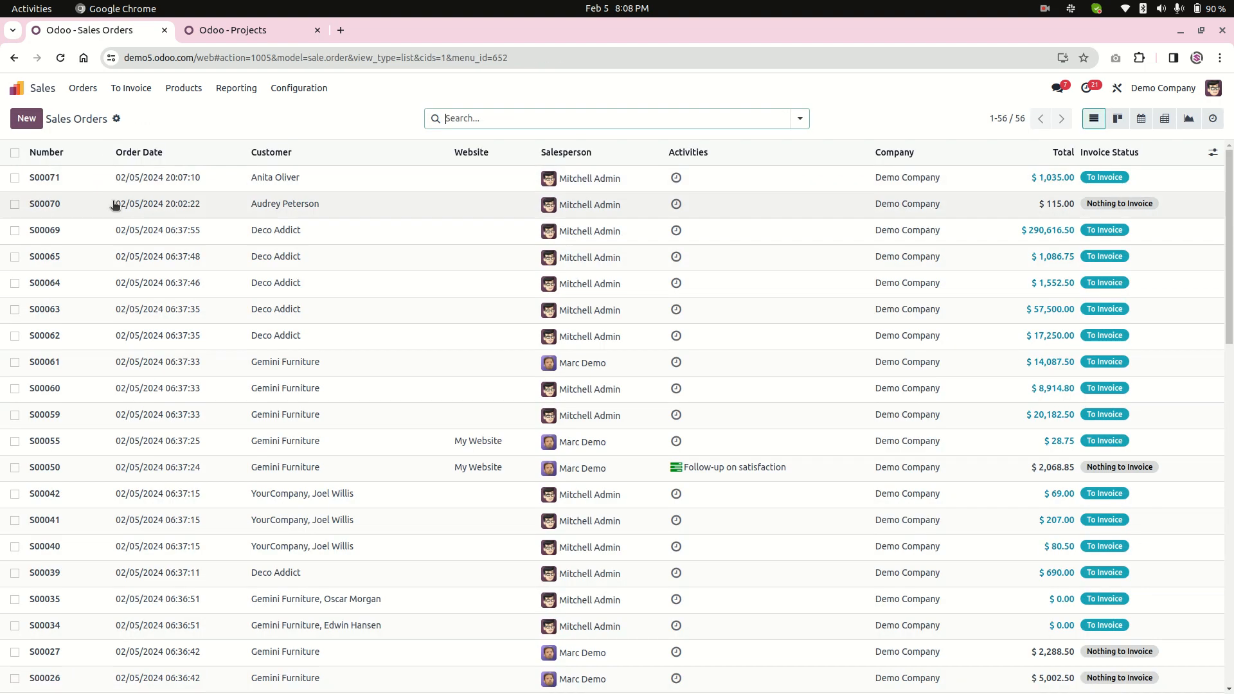
click(94, 173)
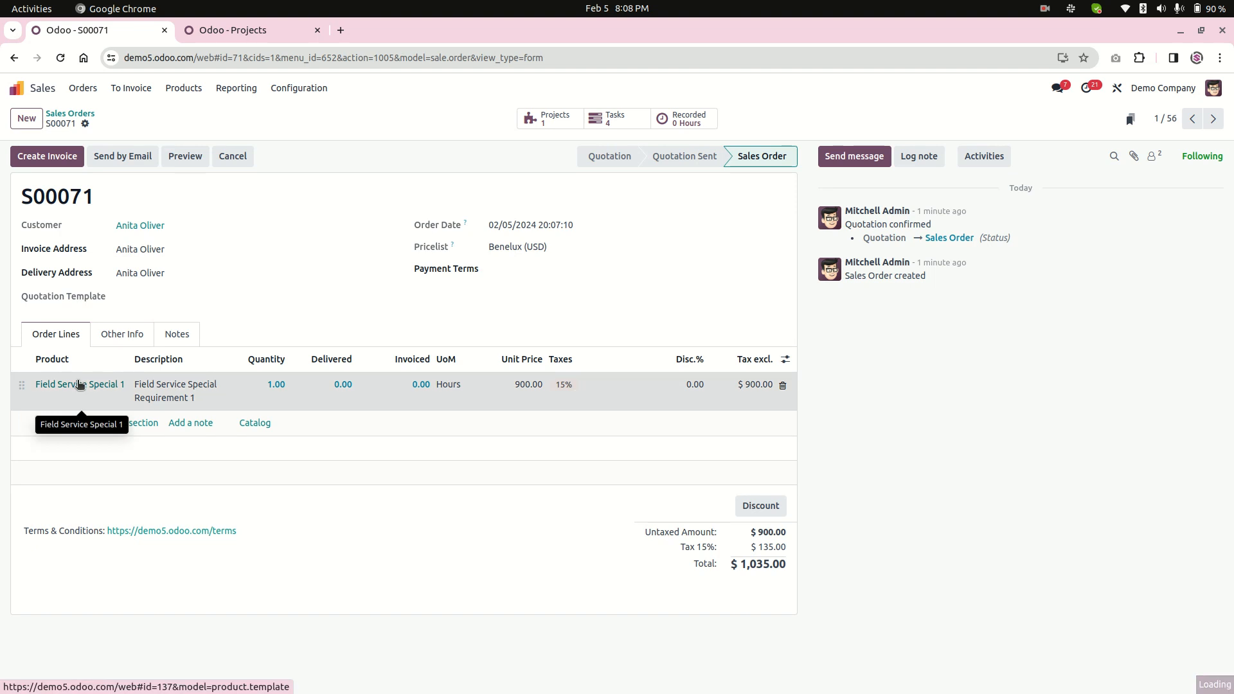
click(79, 384)
Examine the product's name and Project Template setting, and list the projects available as templates.
click(253, 349)
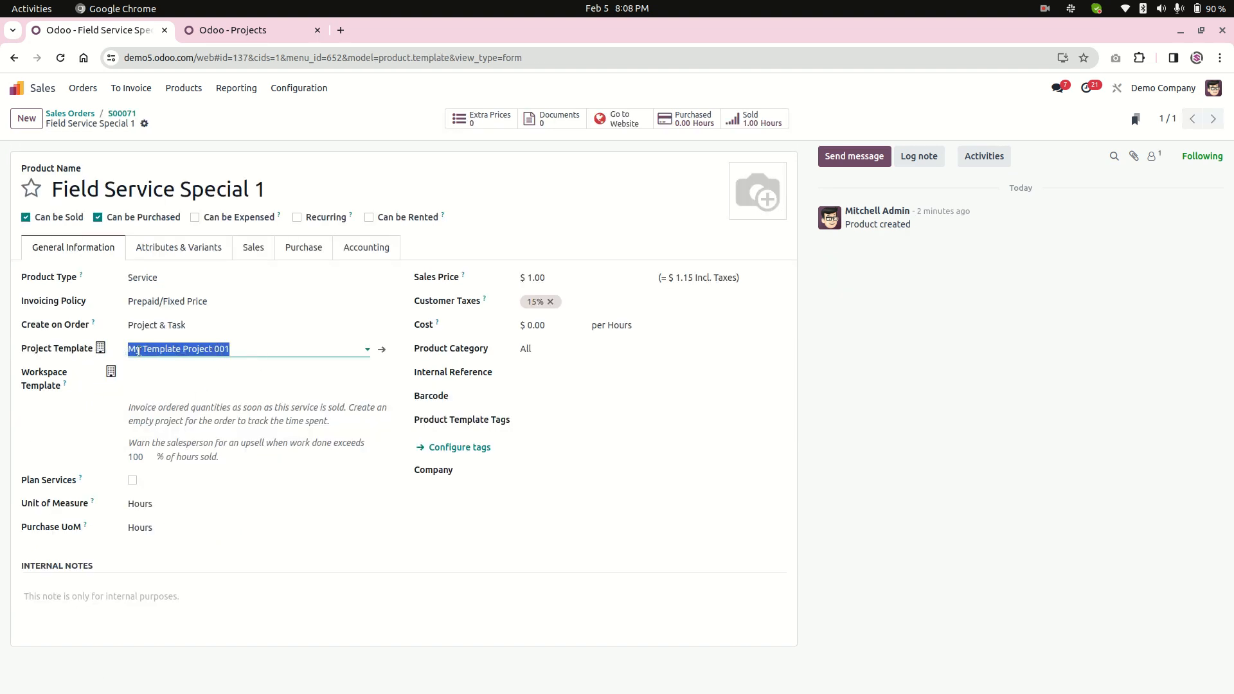
click(245, 347)
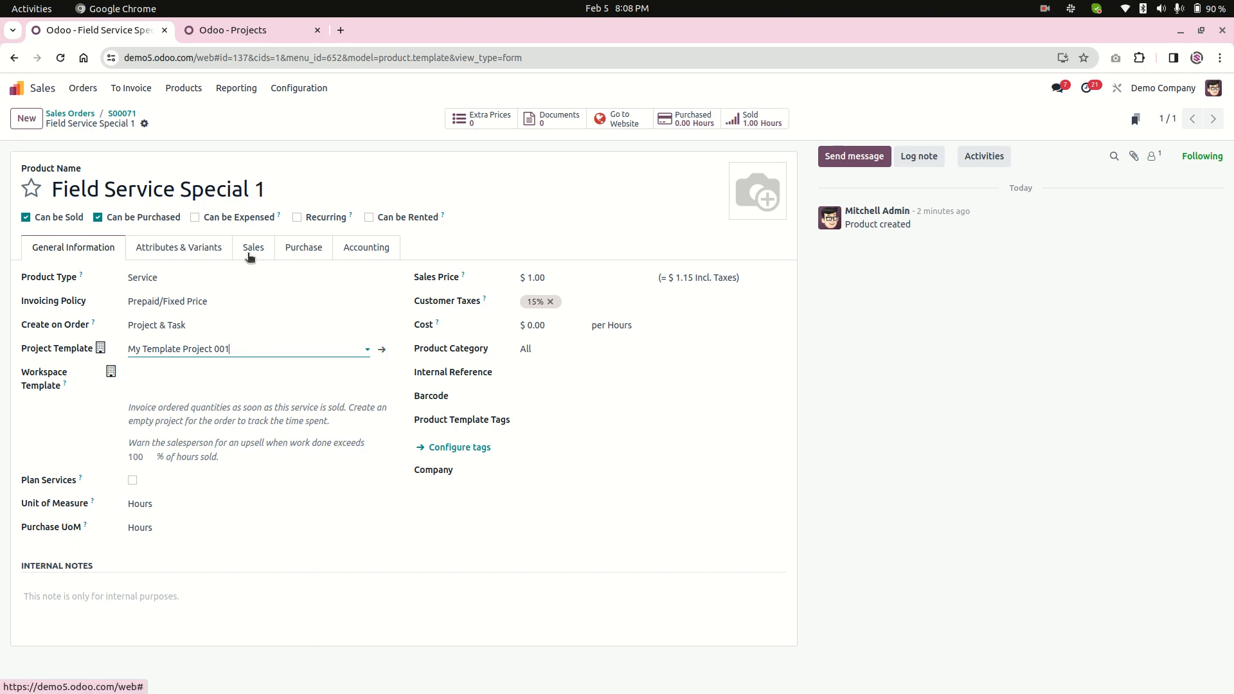
click(26, 351)
drag(25, 351, 123, 354)
drag(273, 348, 169, 342)
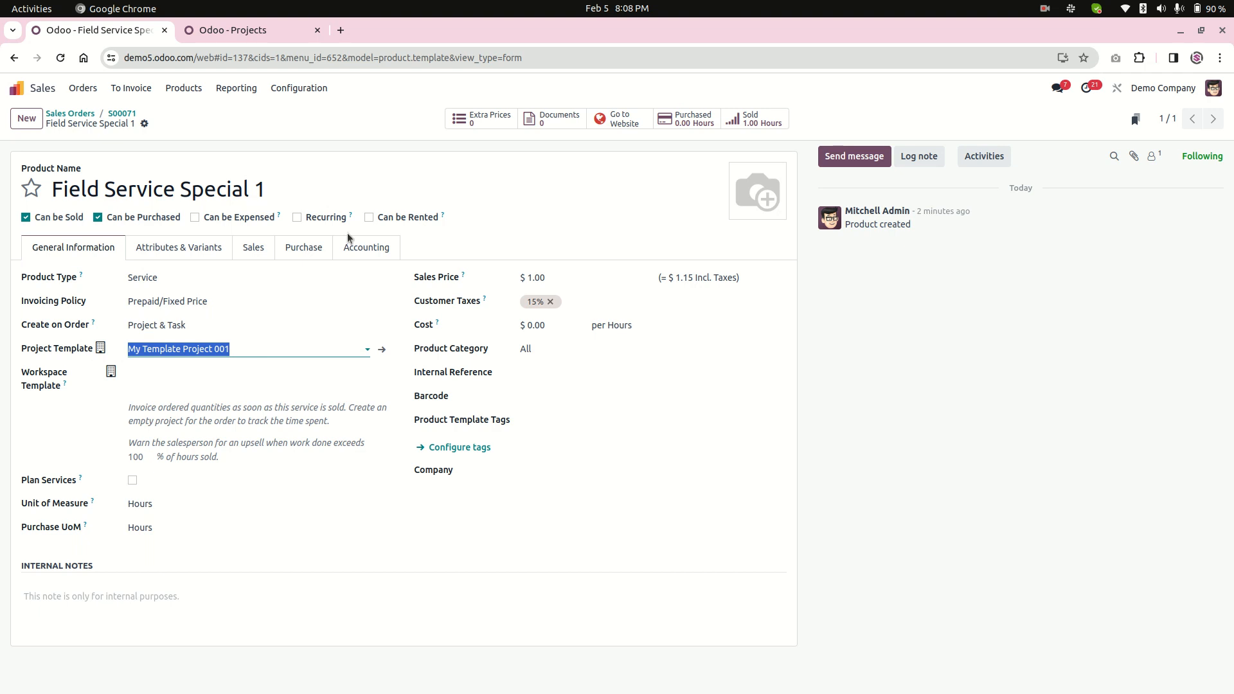
drag(311, 189, 33, 182)
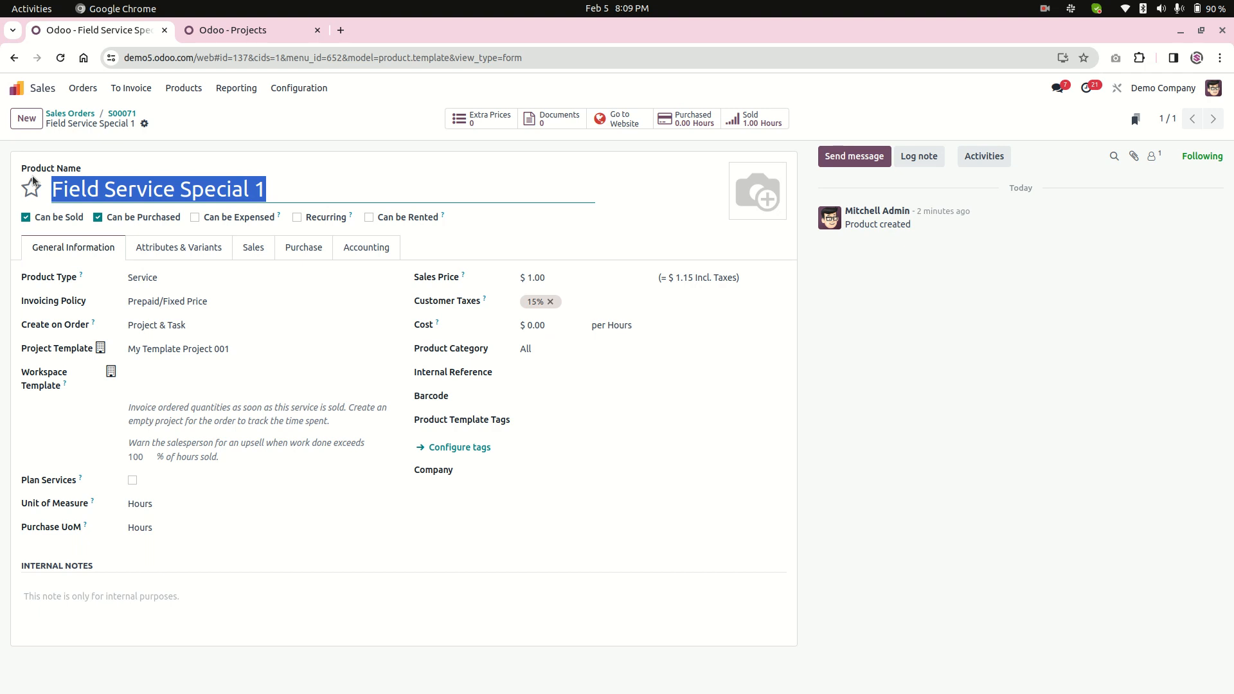
click(234, 348)
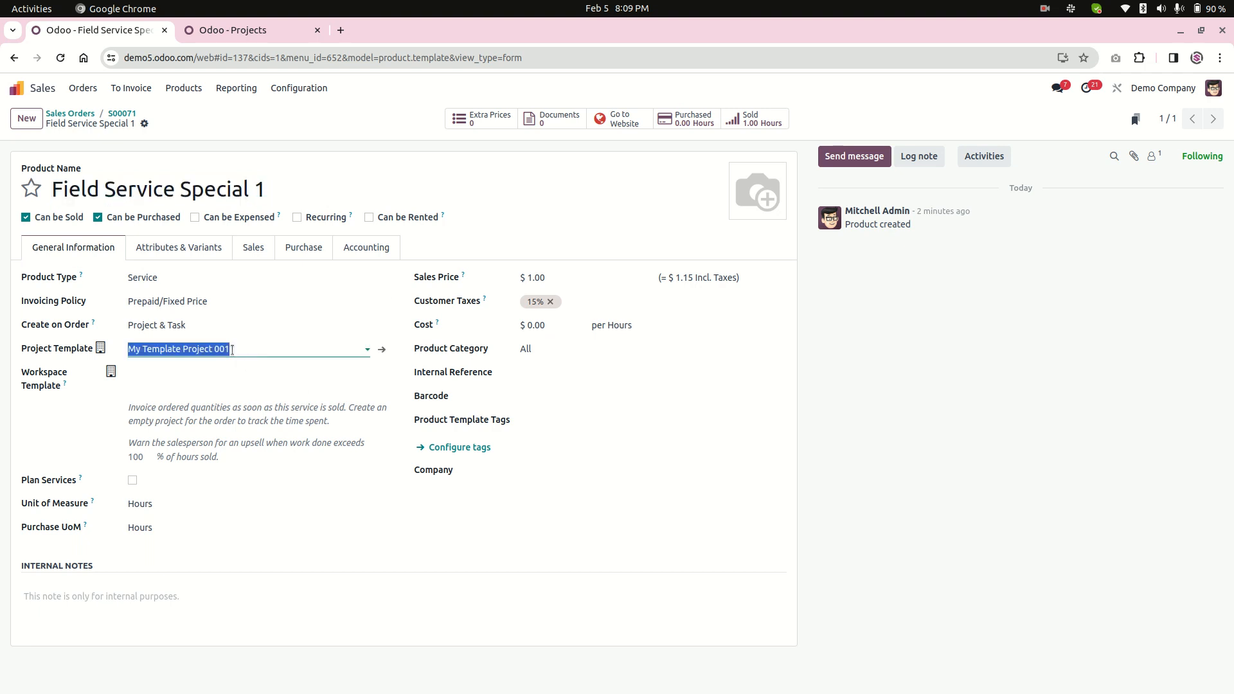
click(254, 349)
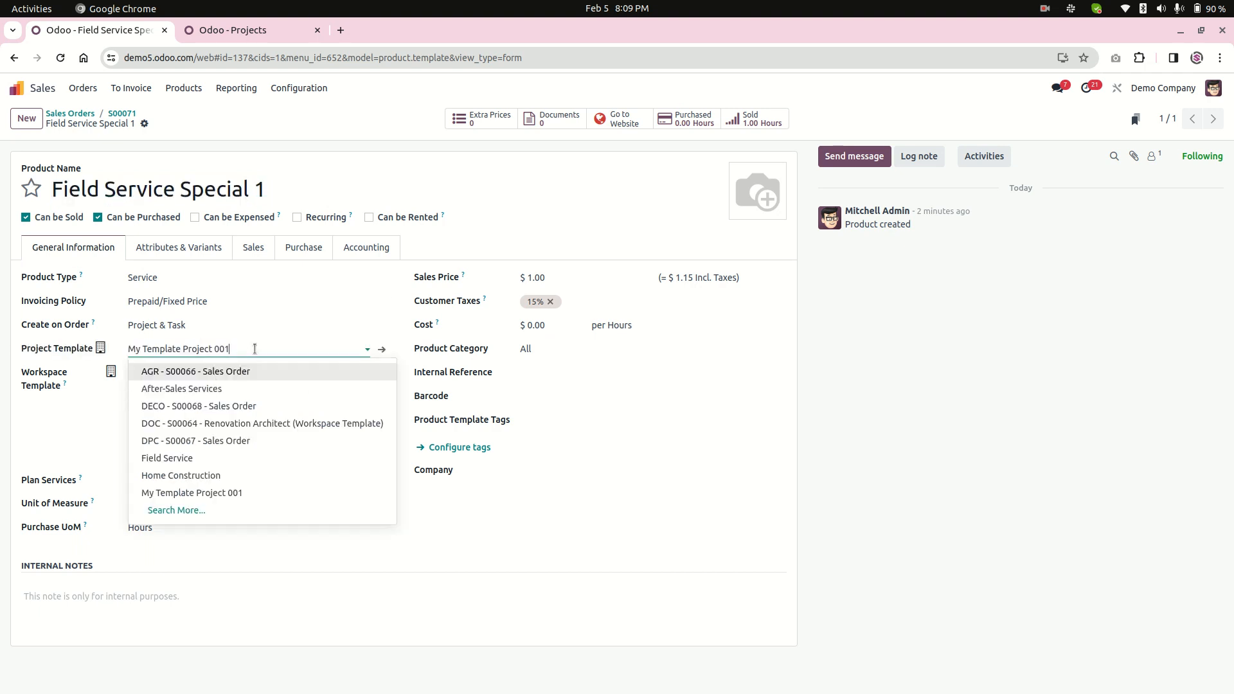
mouse_move(102, 354)
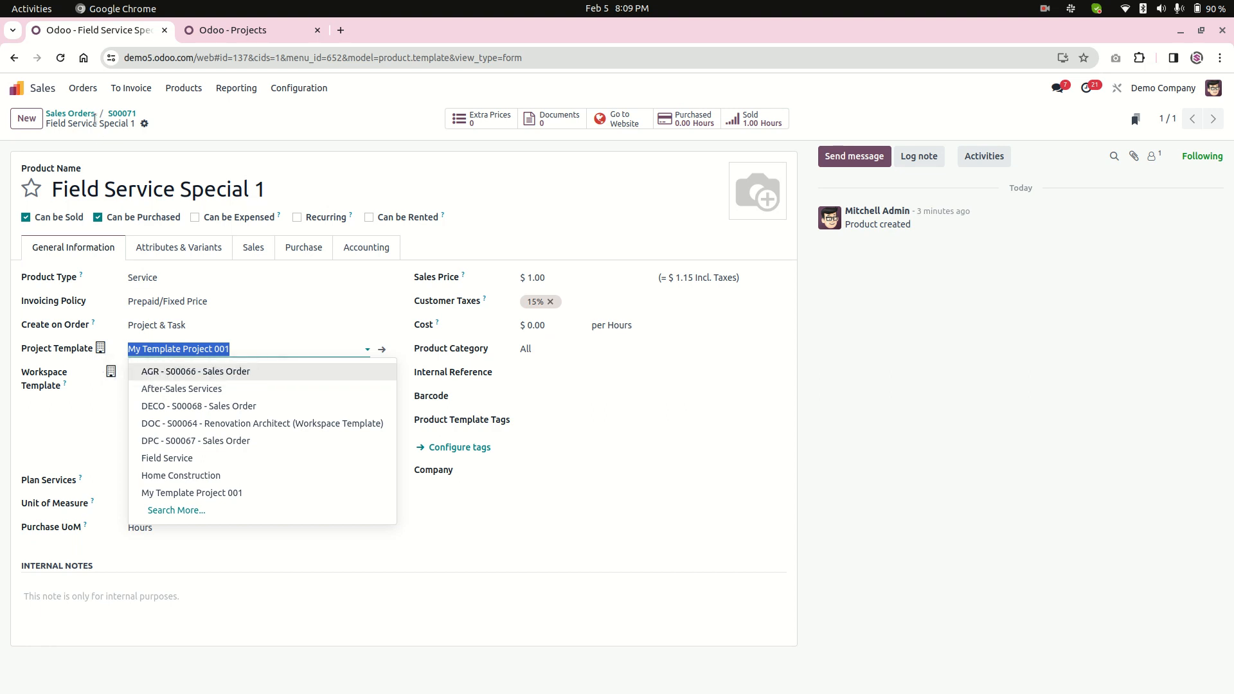
Return to the sales order and duplicate it as a new quotation.
click(122, 114)
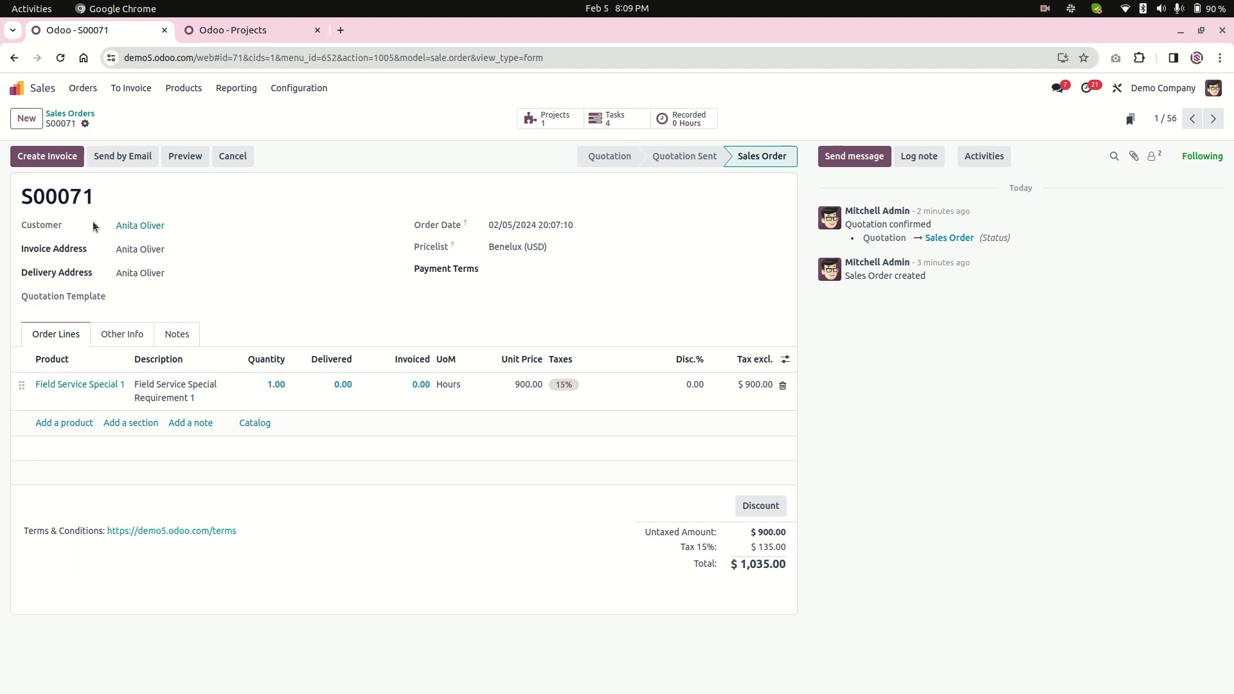
click(72, 158)
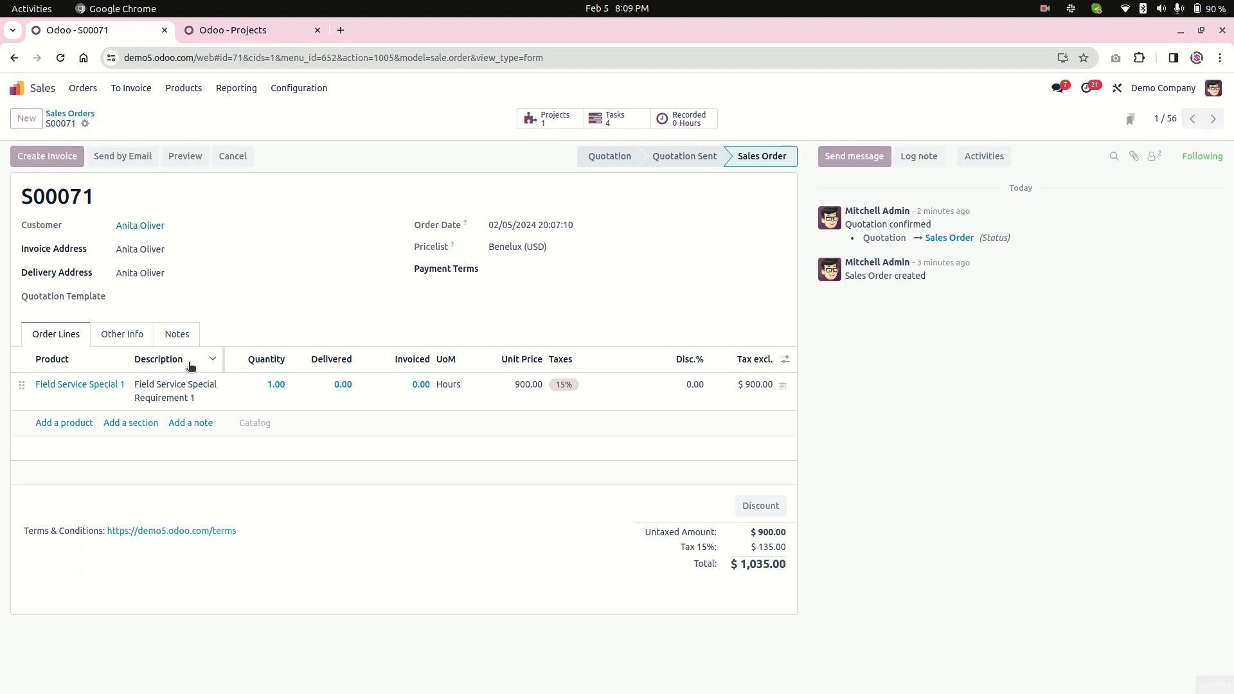
click(402, 447)
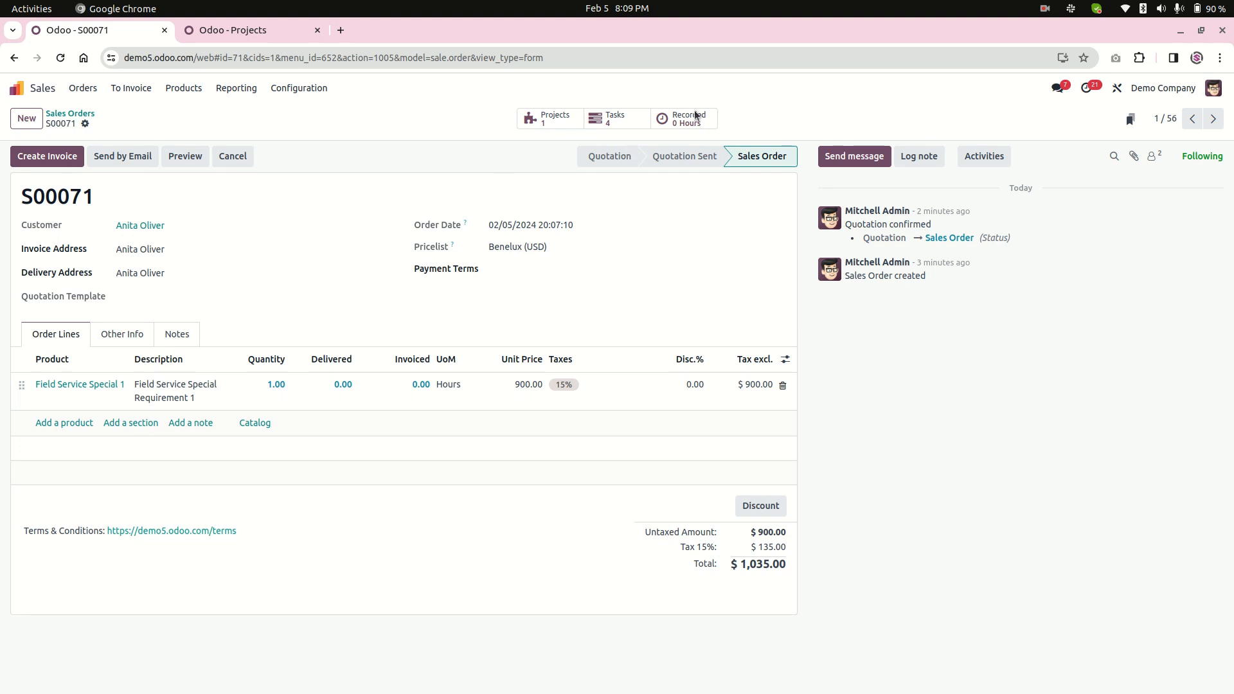
click(85, 123)
click(127, 174)
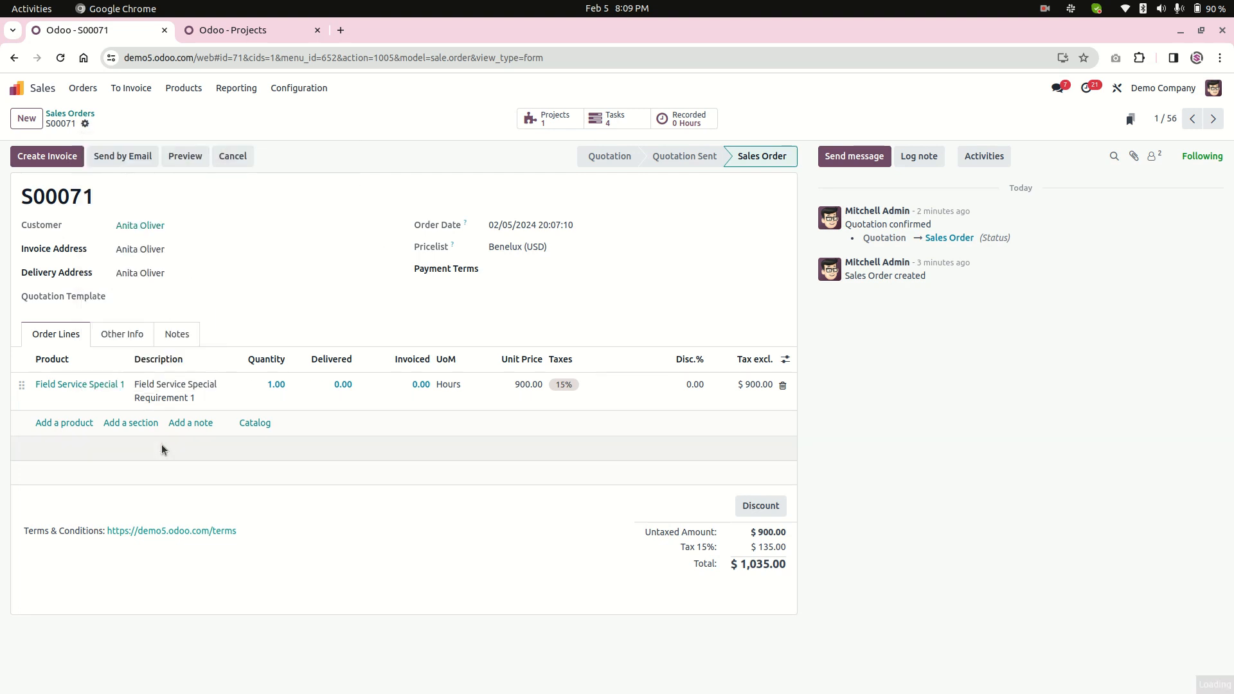
Add a second order line with the Field Service Special 1 product to the duplicated quotation.
click(78, 421)
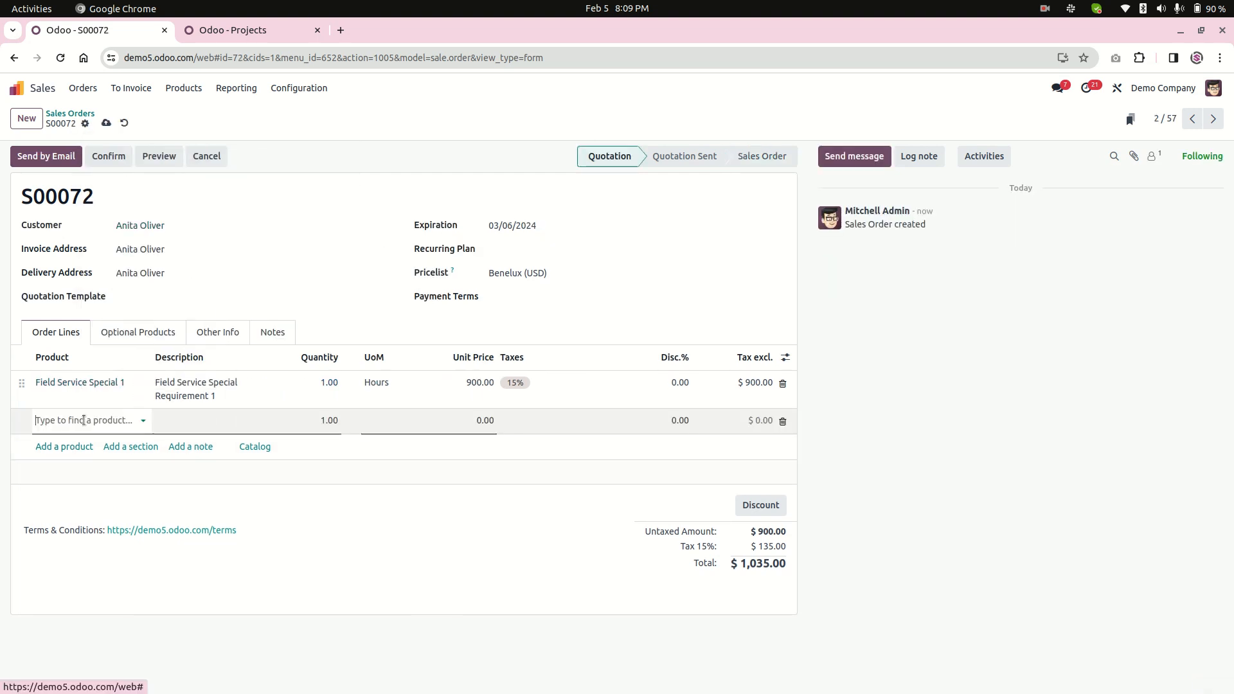
text(field)
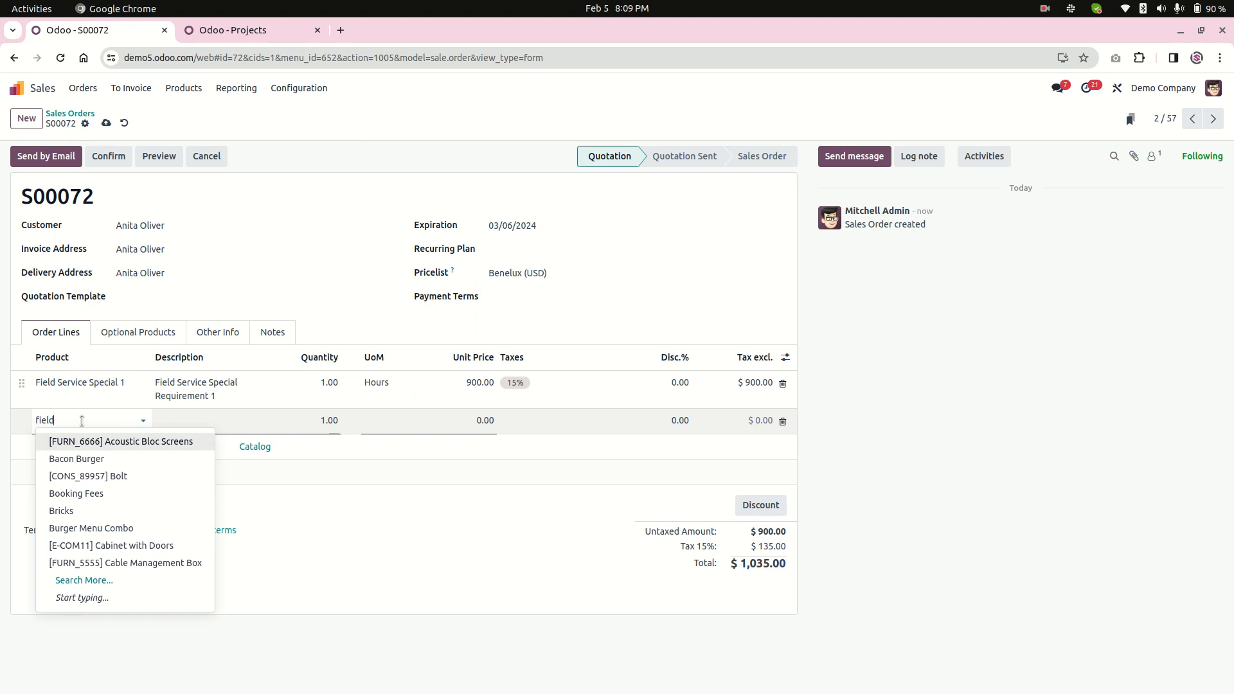
key(Down)
key(Return)
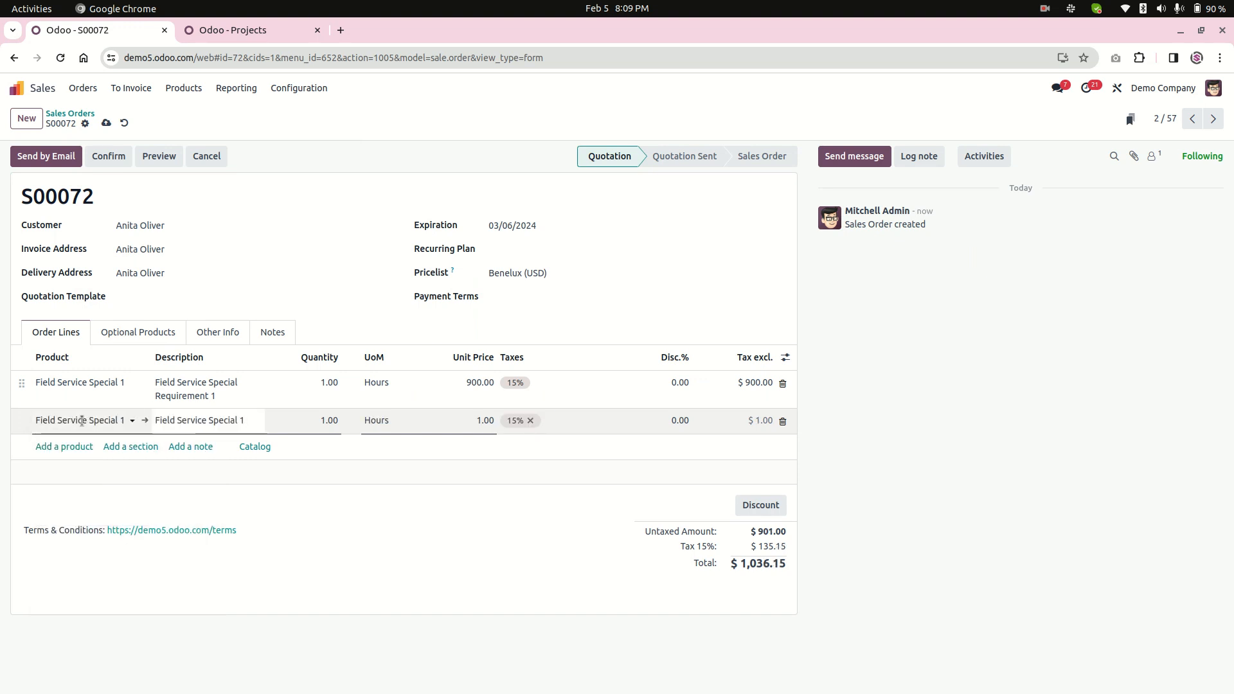
click(111, 186)
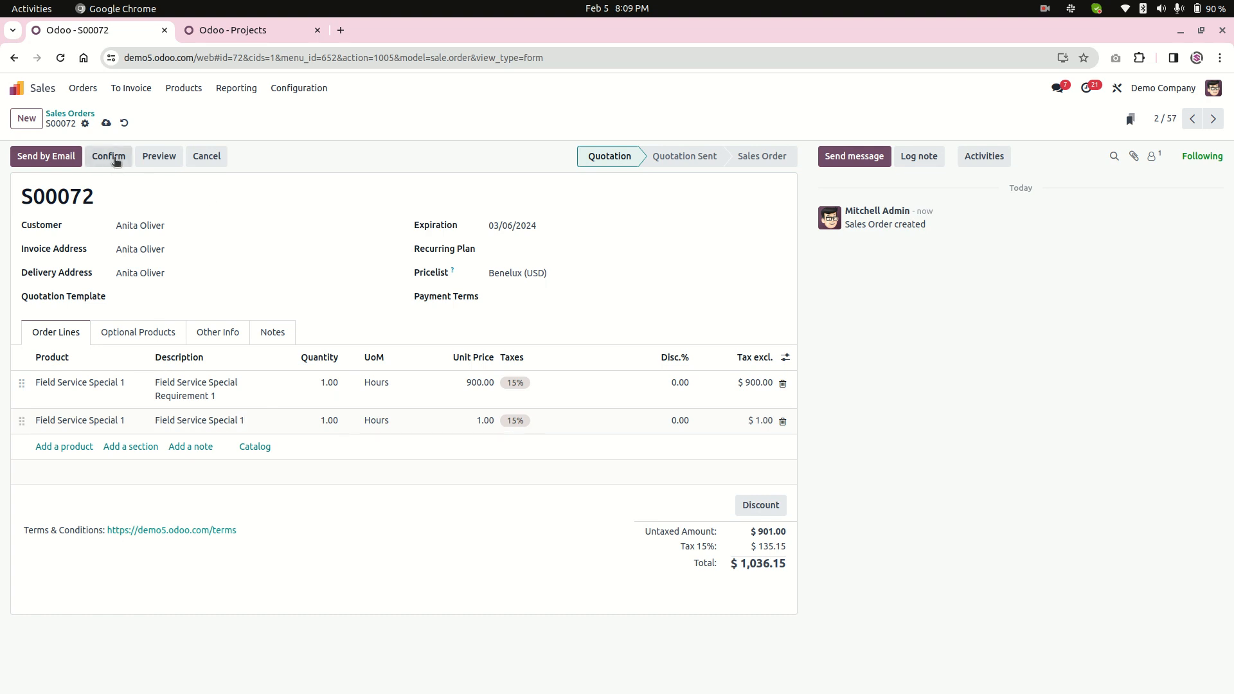
Confirm the quotation with two Field Service Special 1 lines, review its generated tasks and return to the order.
click(115, 159)
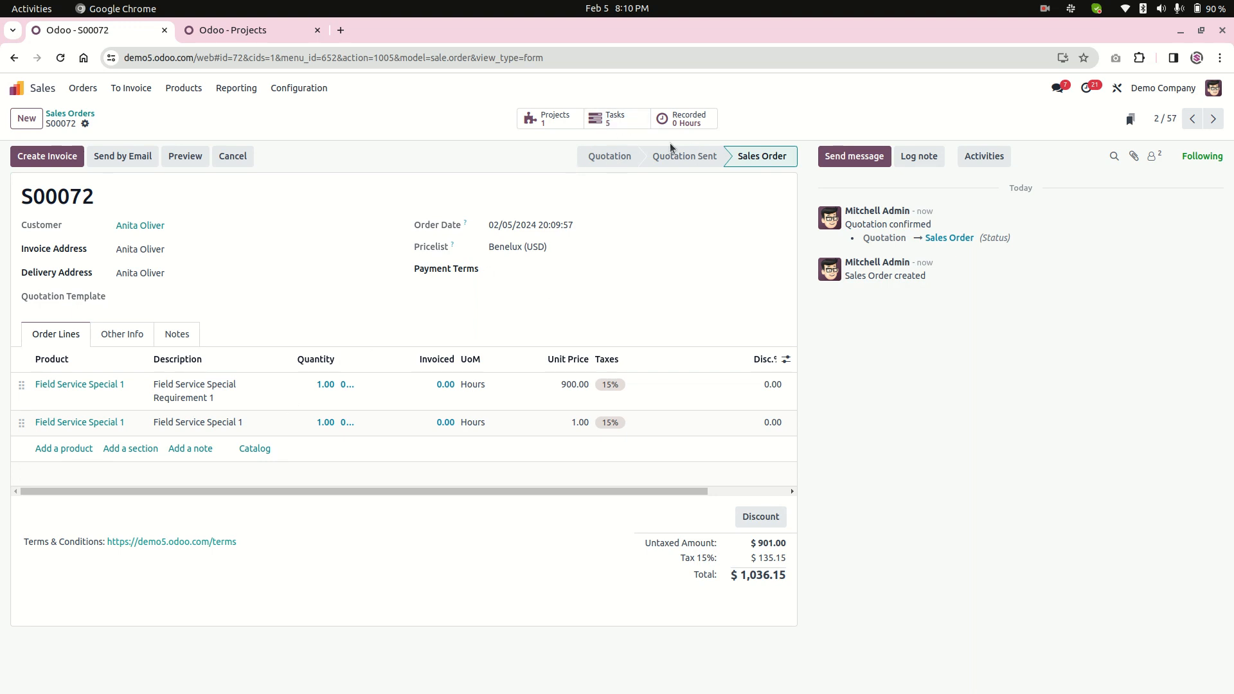
click(608, 119)
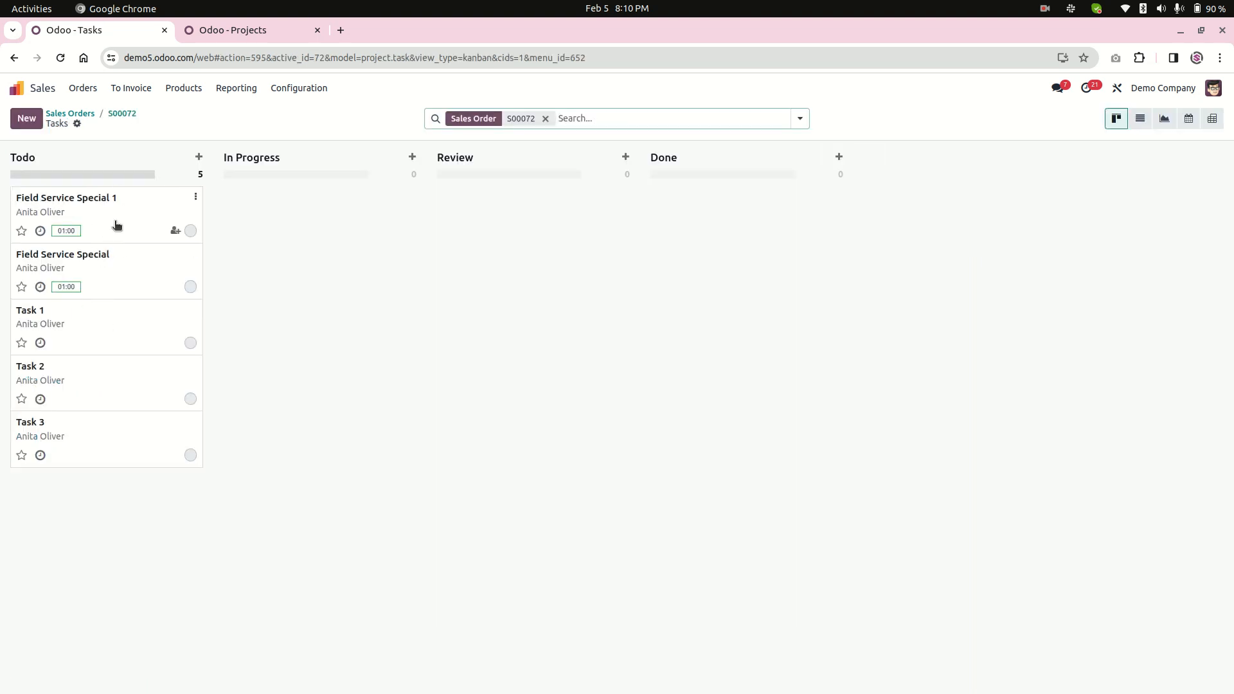
click(122, 114)
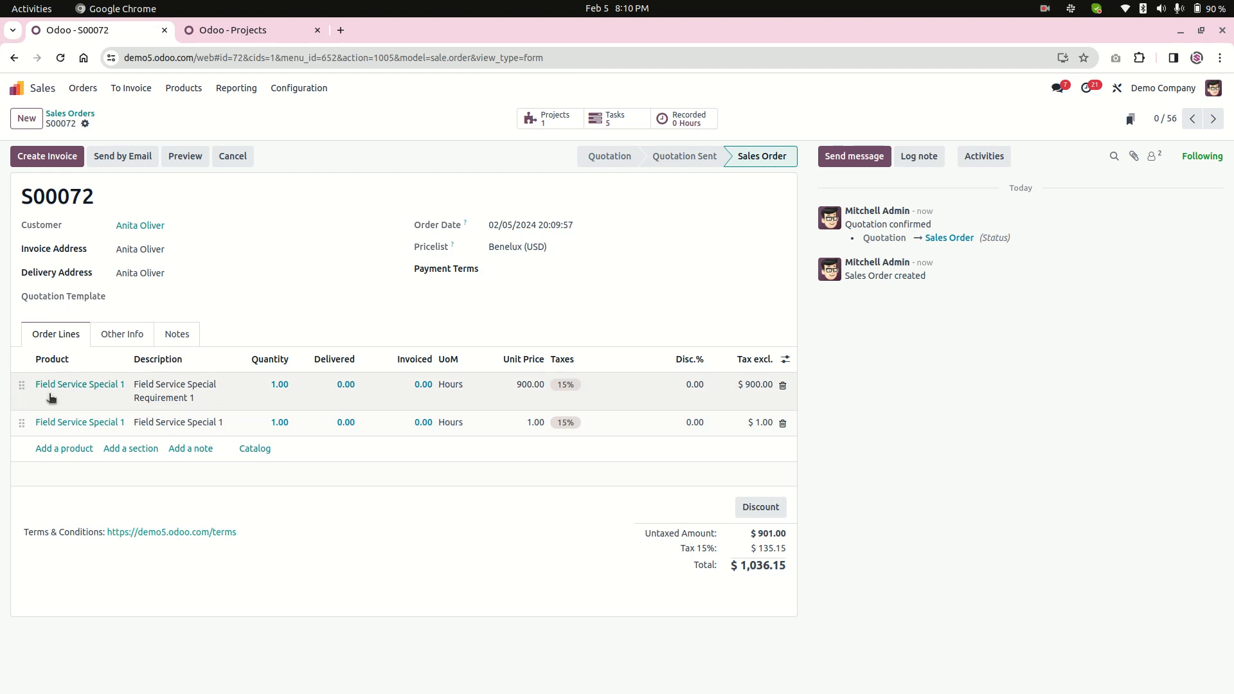
Duplicate the second line's Field Service Special 1 product and name the copy Field Service Special 2.
click(88, 423)
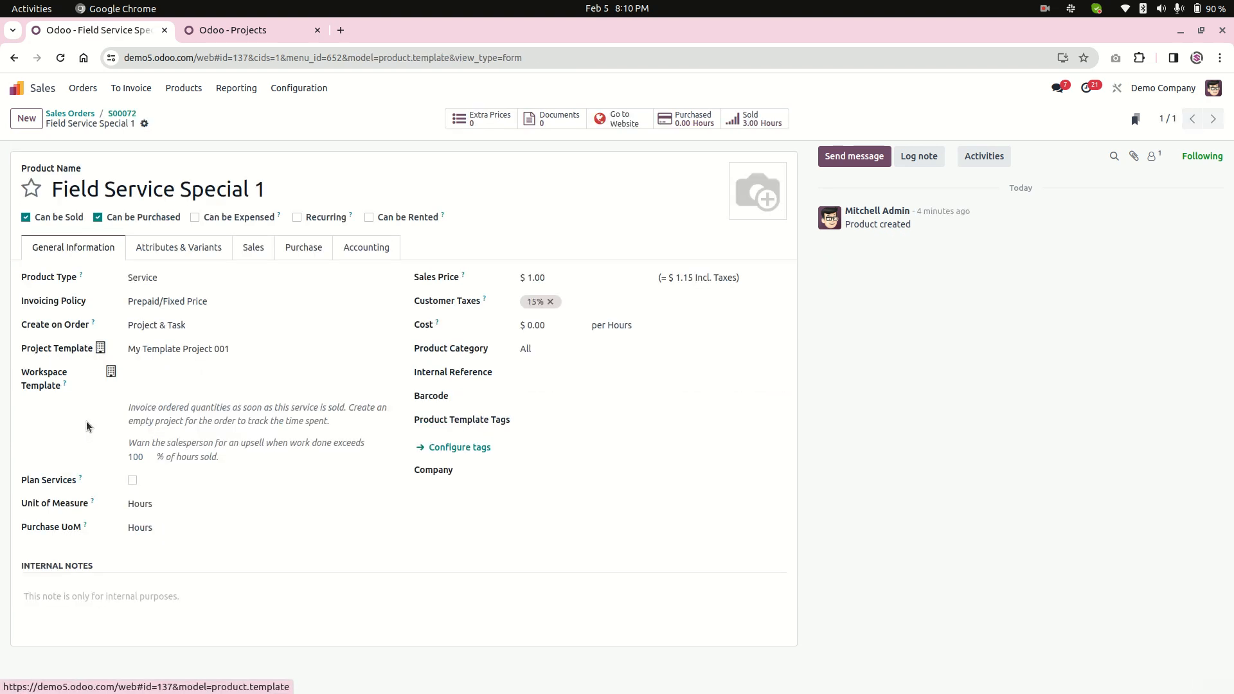
click(144, 124)
click(176, 164)
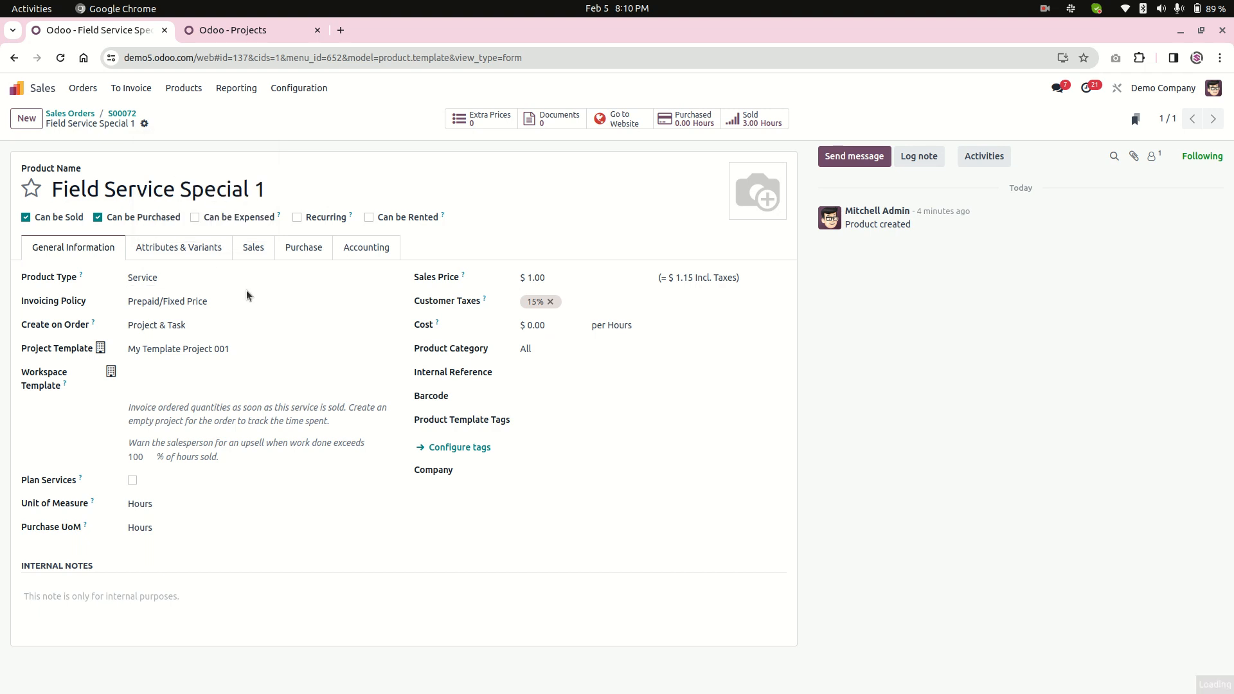
drag(253, 189, 437, 199)
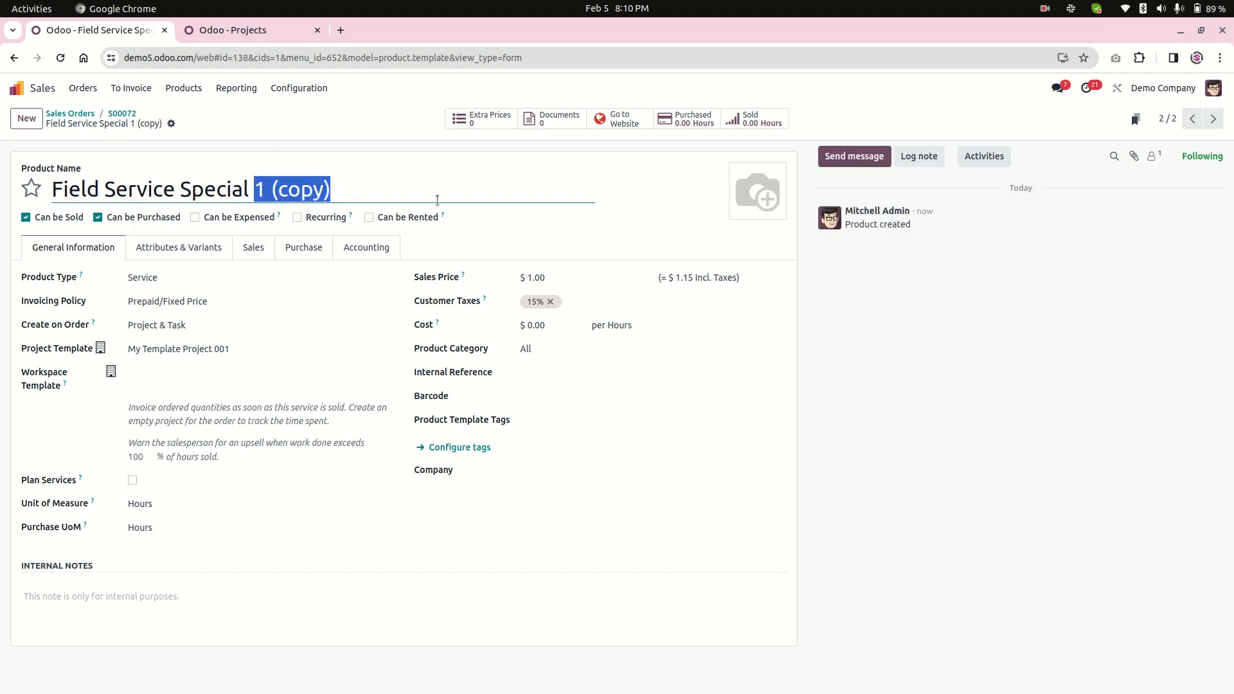
text(2)
click(352, 611)
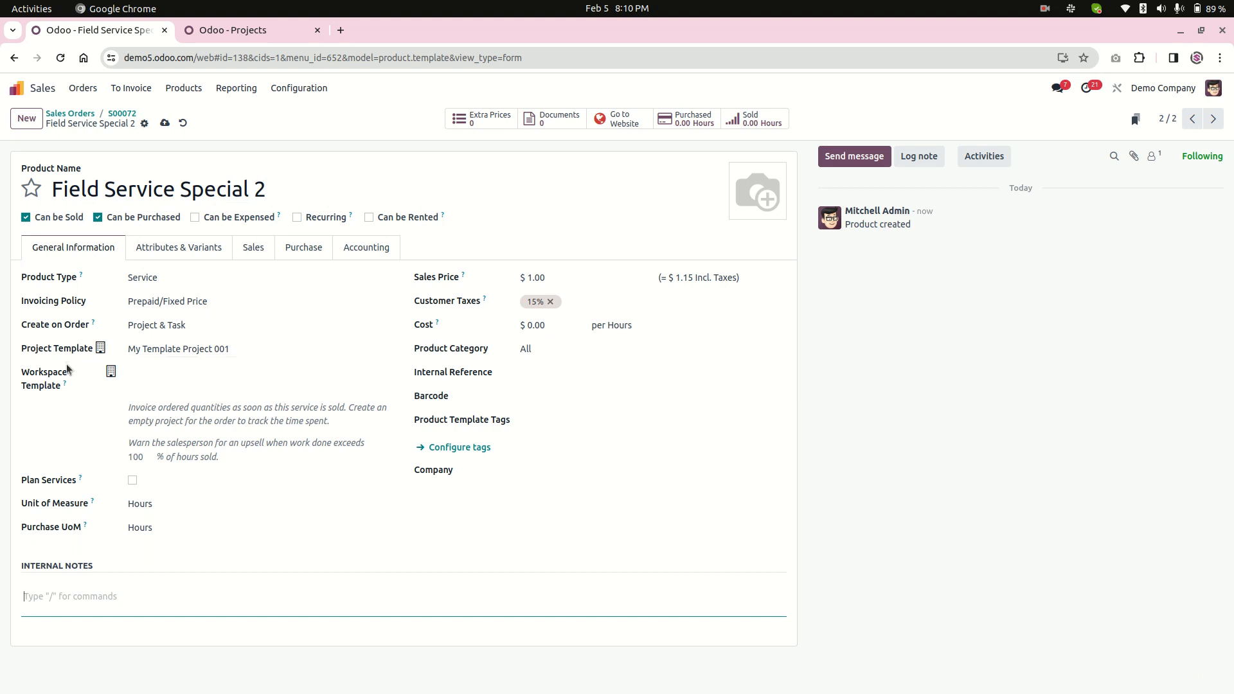
Examine the Project Template setting of Field Service Special 2 and return to the sales order.
drag(29, 348, 94, 349)
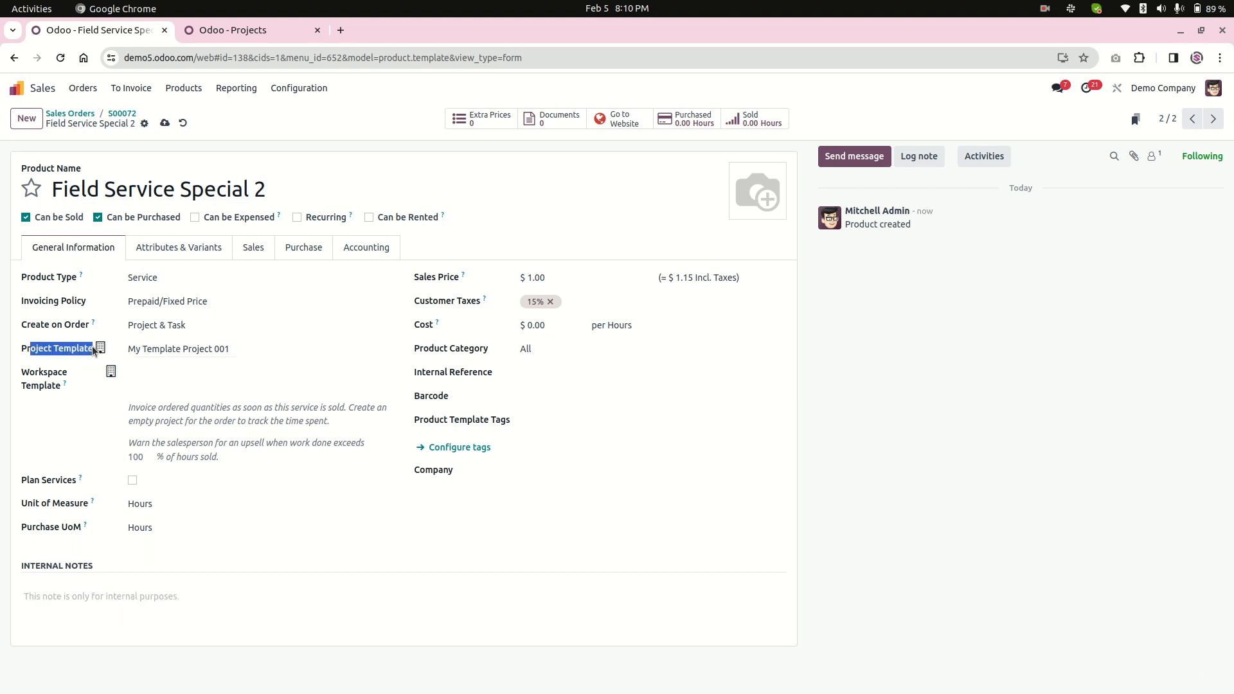
click(272, 350)
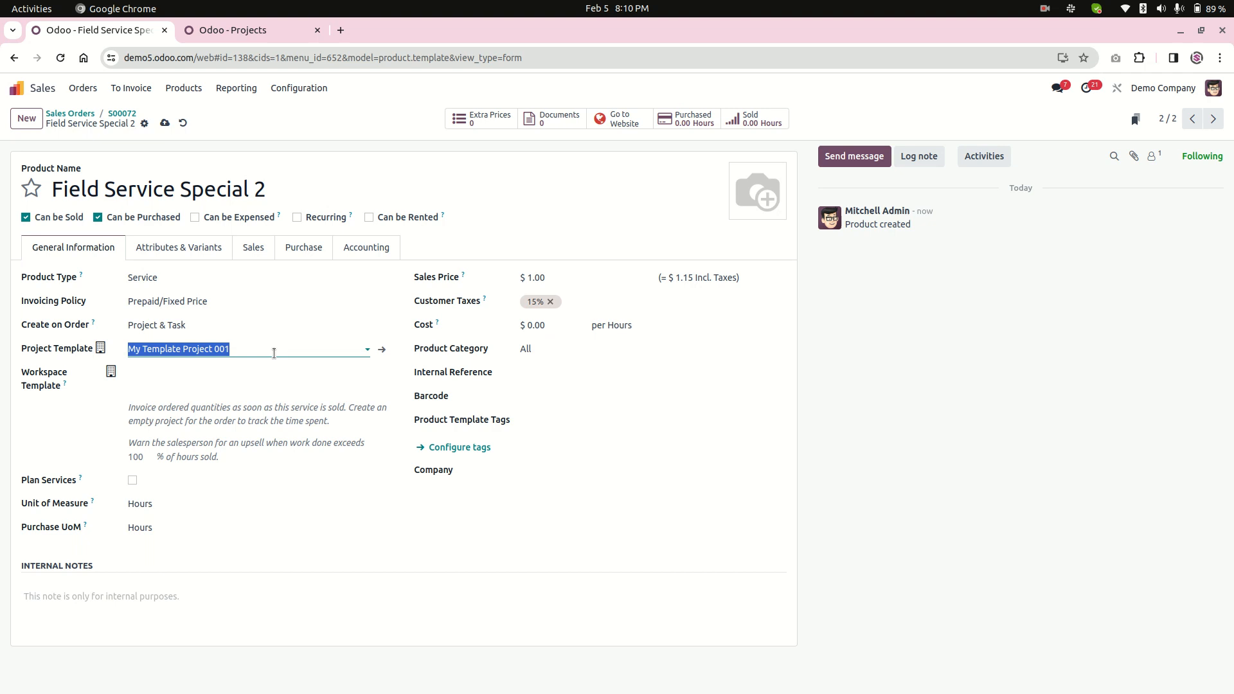
click(133, 349)
drag(133, 349, 246, 346)
click(120, 115)
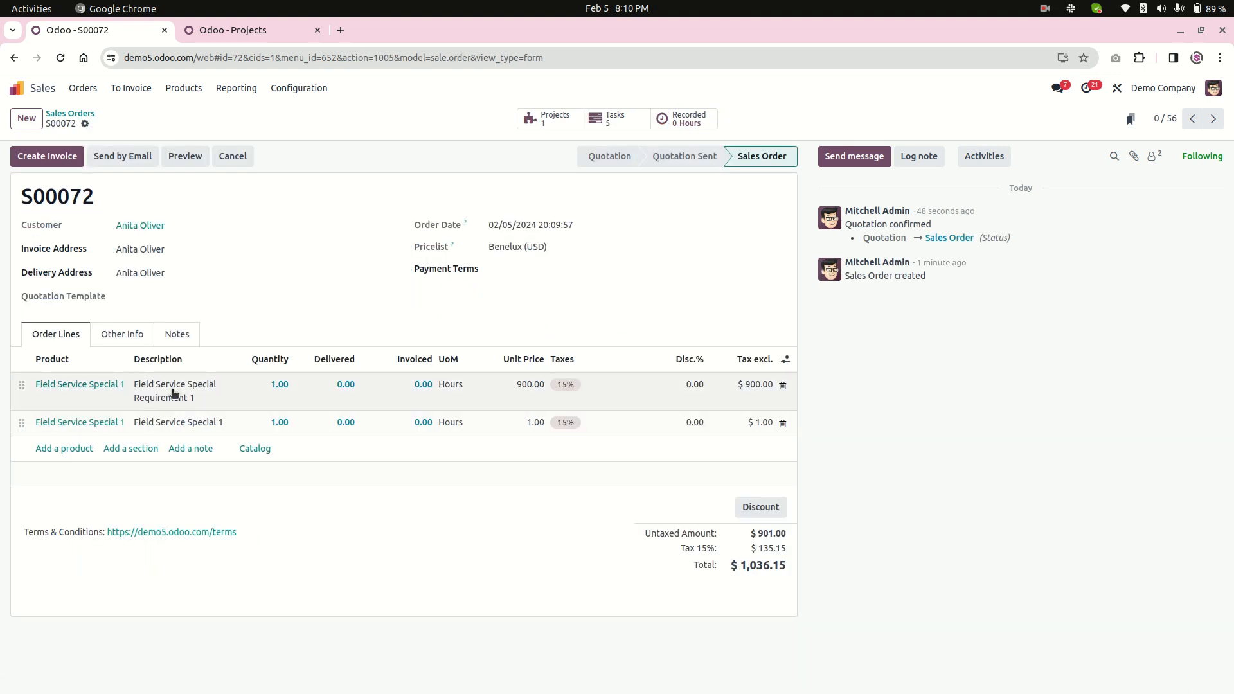
Duplicate the sales order and change the second order line's product to Field Service Special 2.
click(85, 123)
click(119, 174)
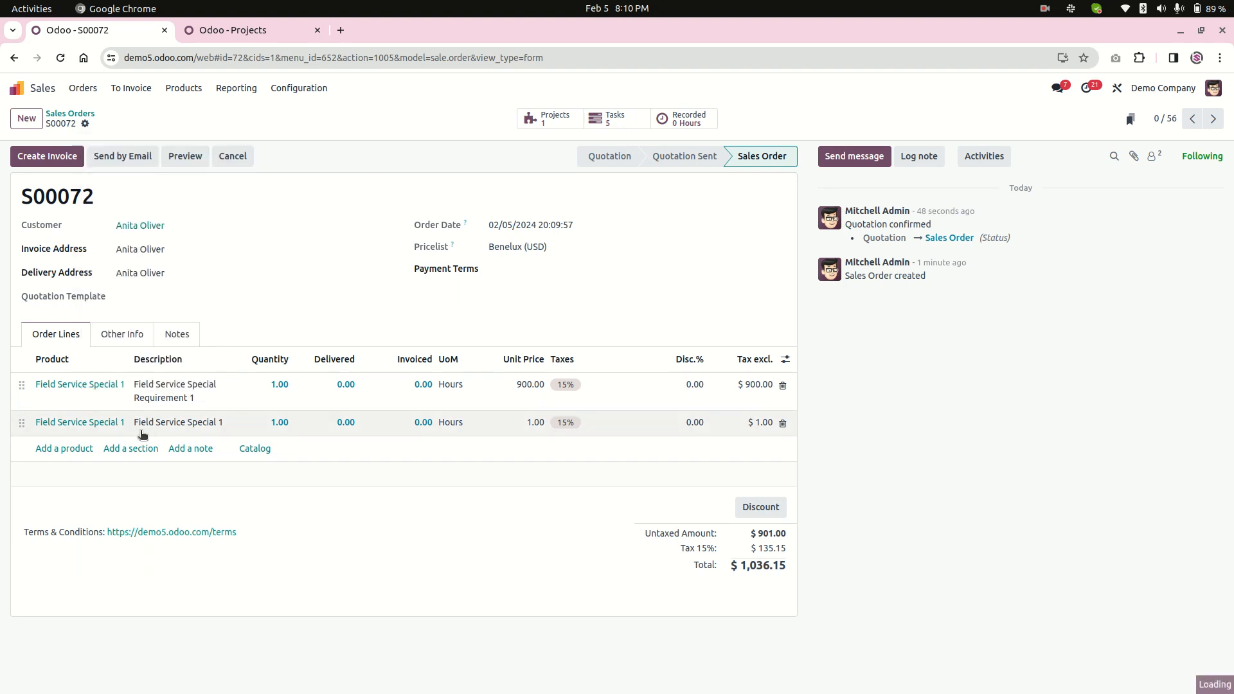
click(135, 423)
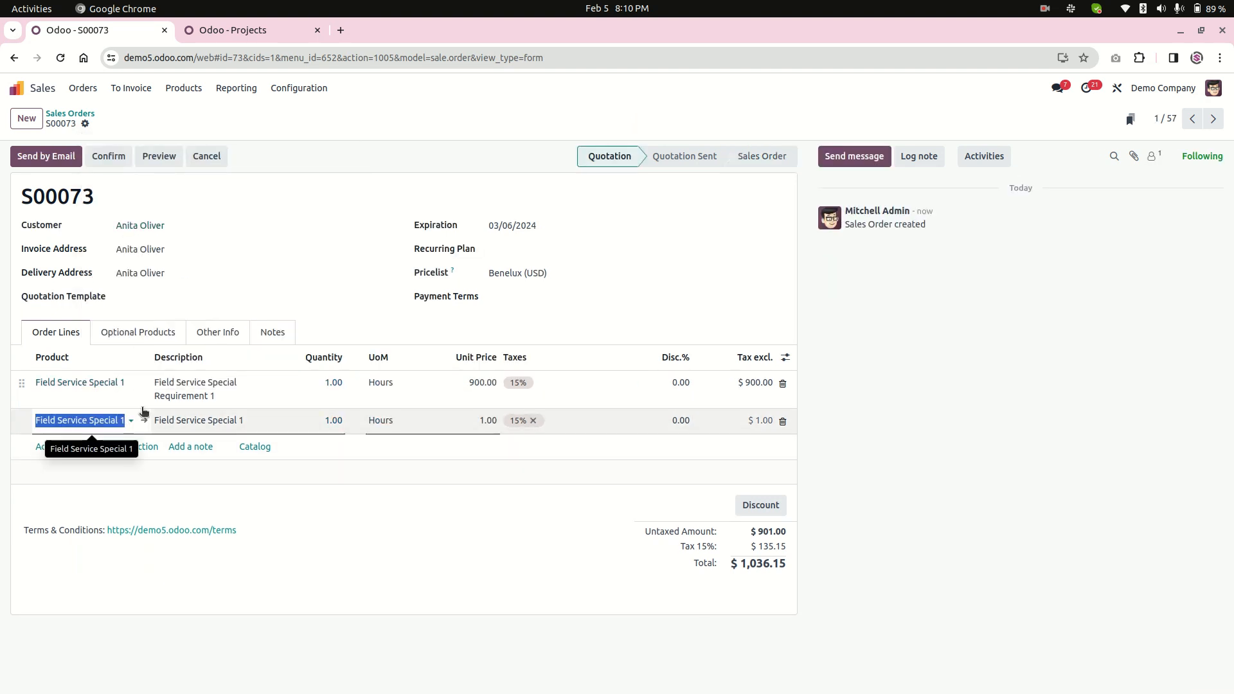
key(End)
key(BackSpace)
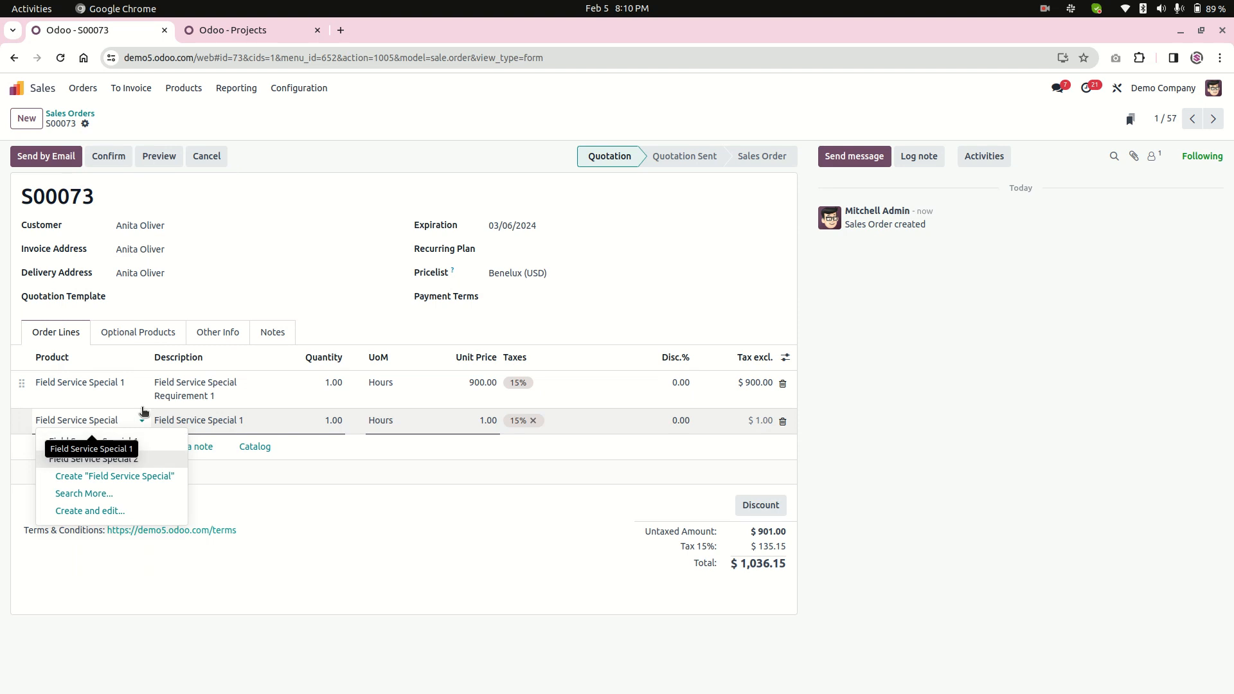
click(93, 459)
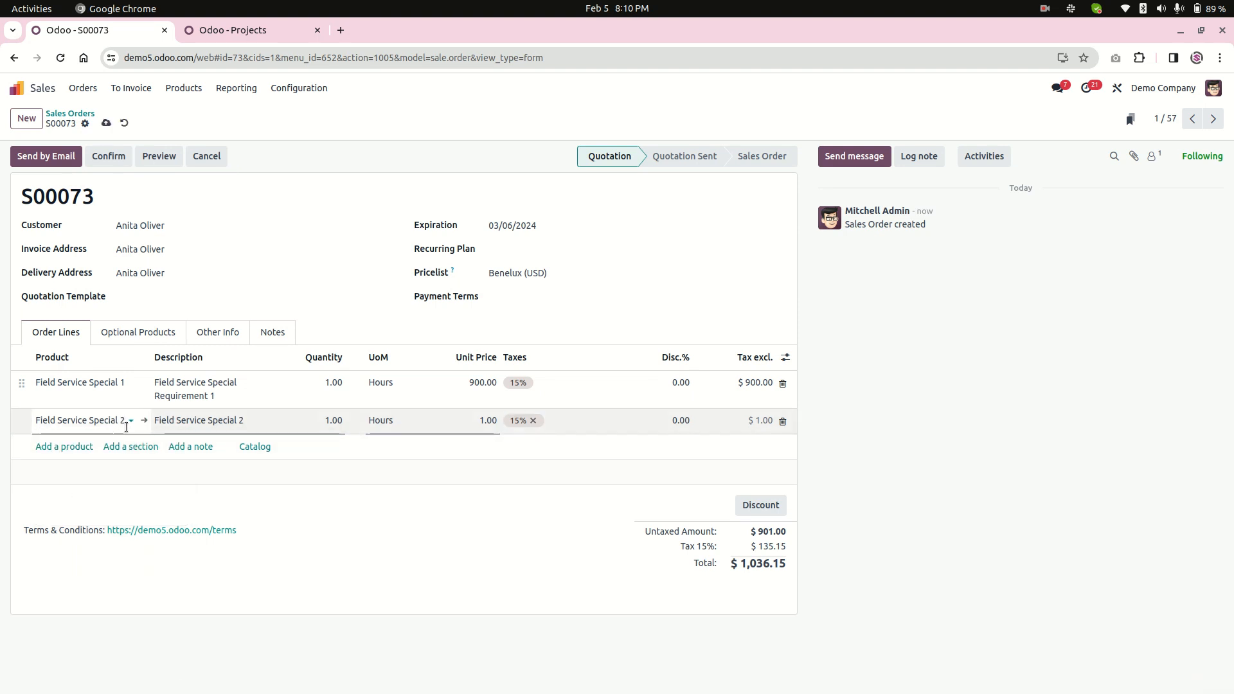
click(408, 590)
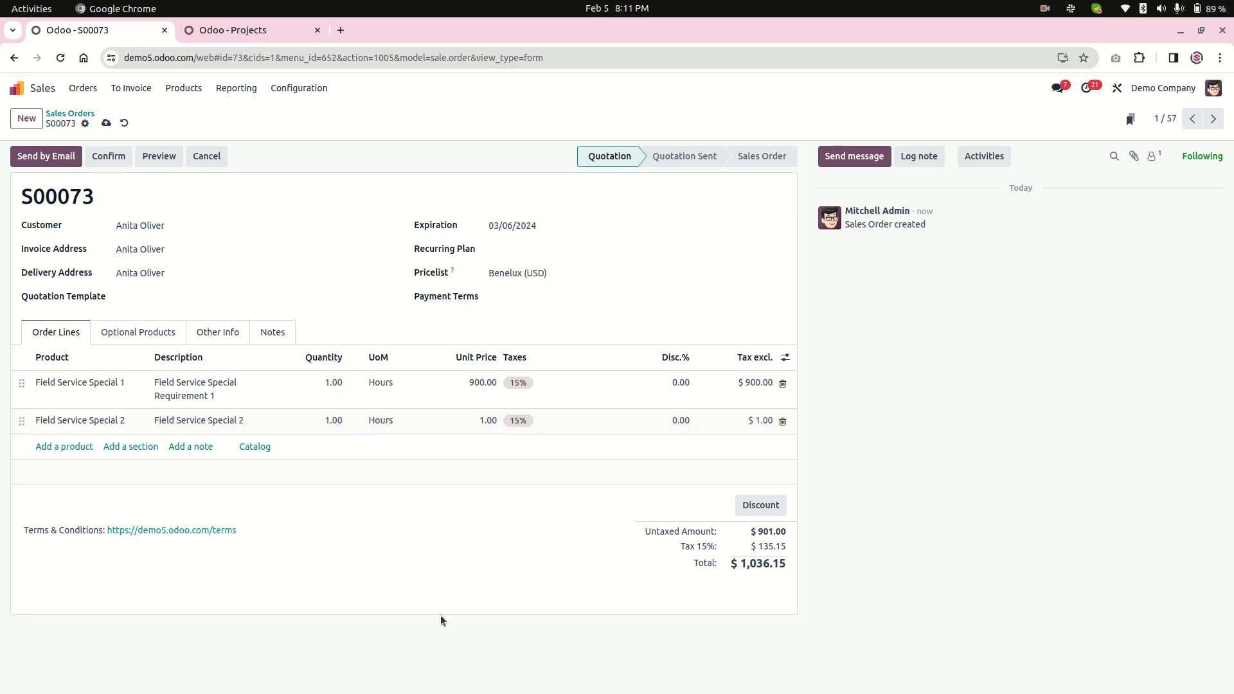
Confirm the duplicated quotation, review its generated project and tasks, and go back to the sales order.
click(121, 165)
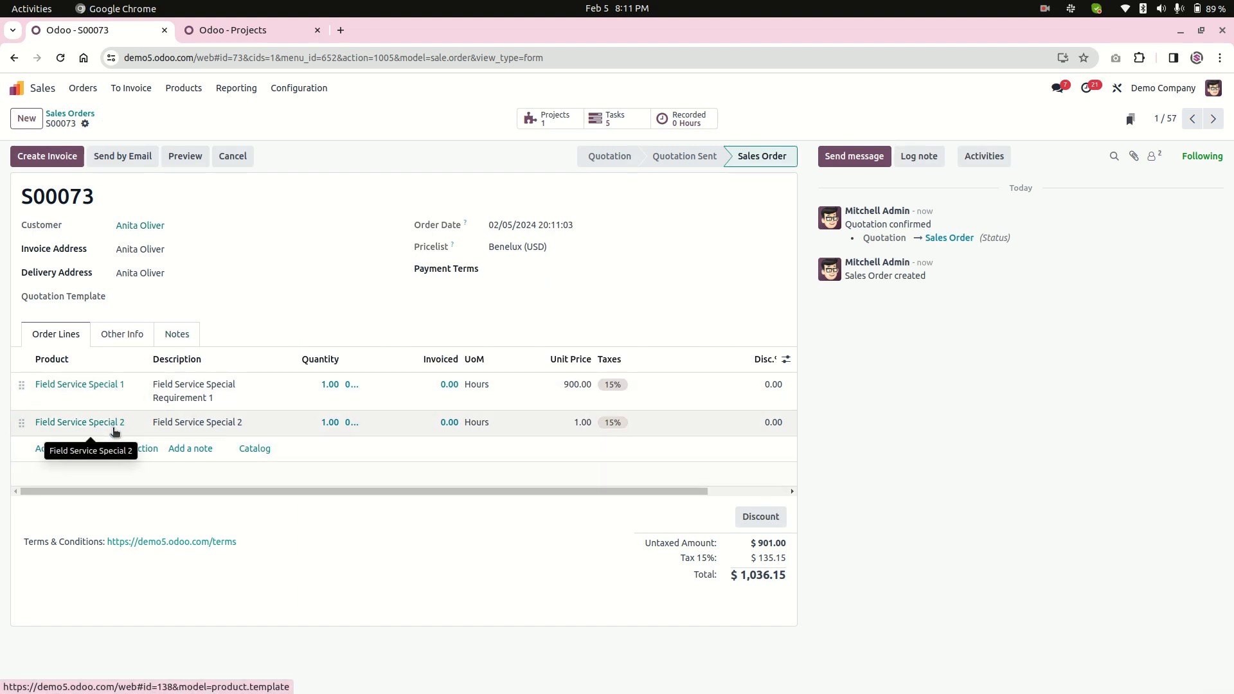
click(545, 123)
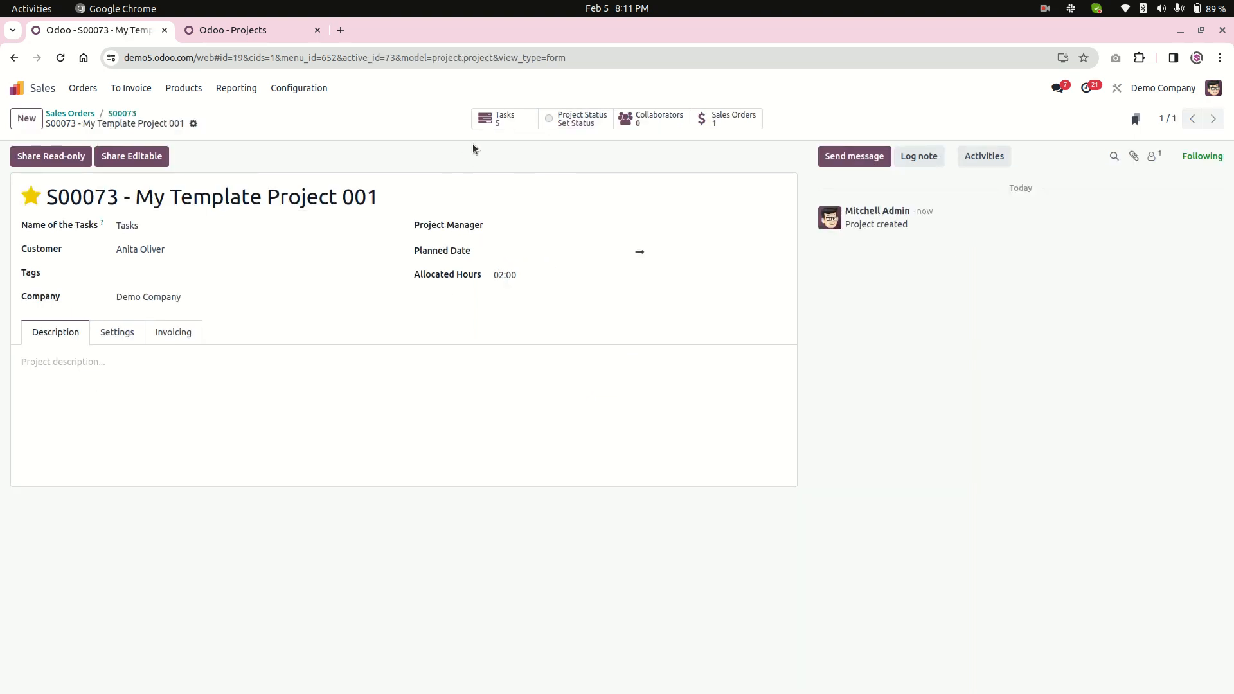
click(526, 114)
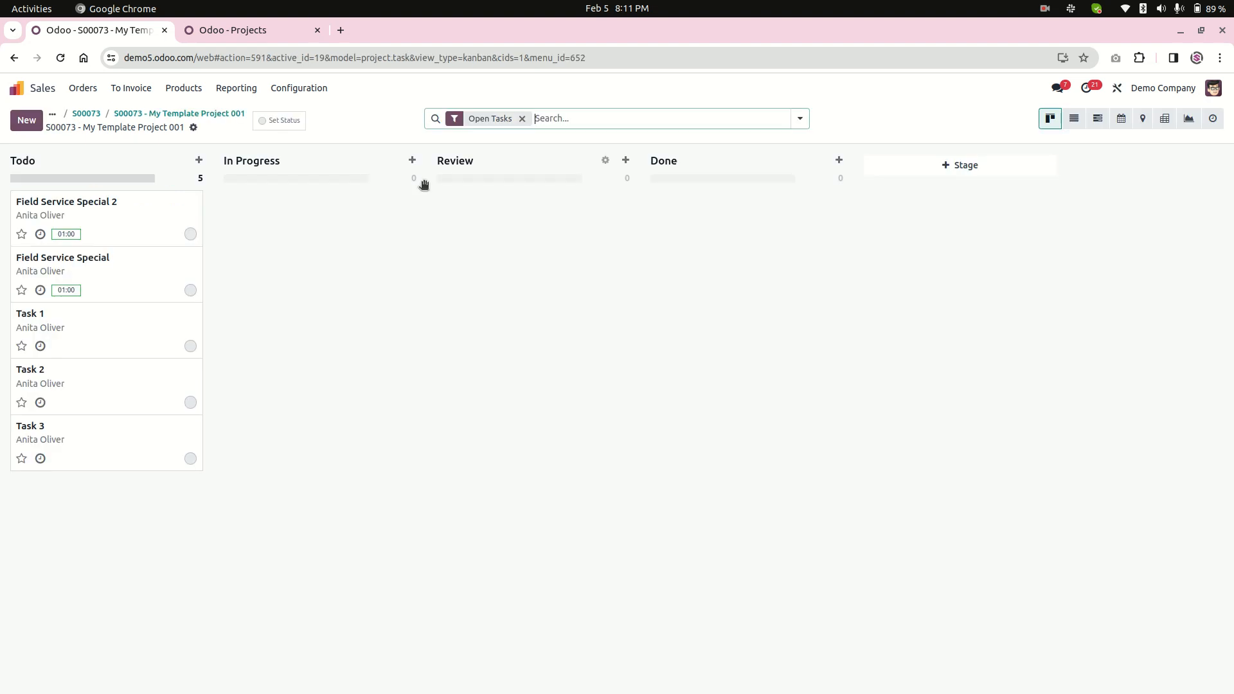
click(208, 115)
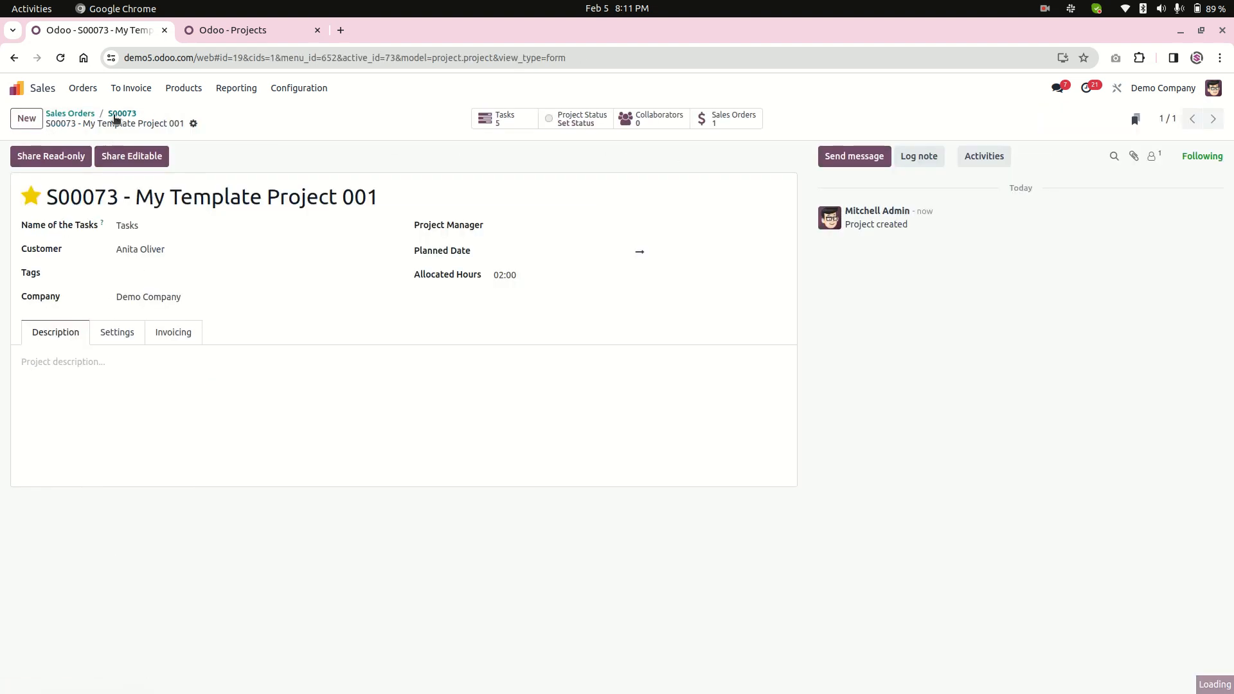
click(120, 114)
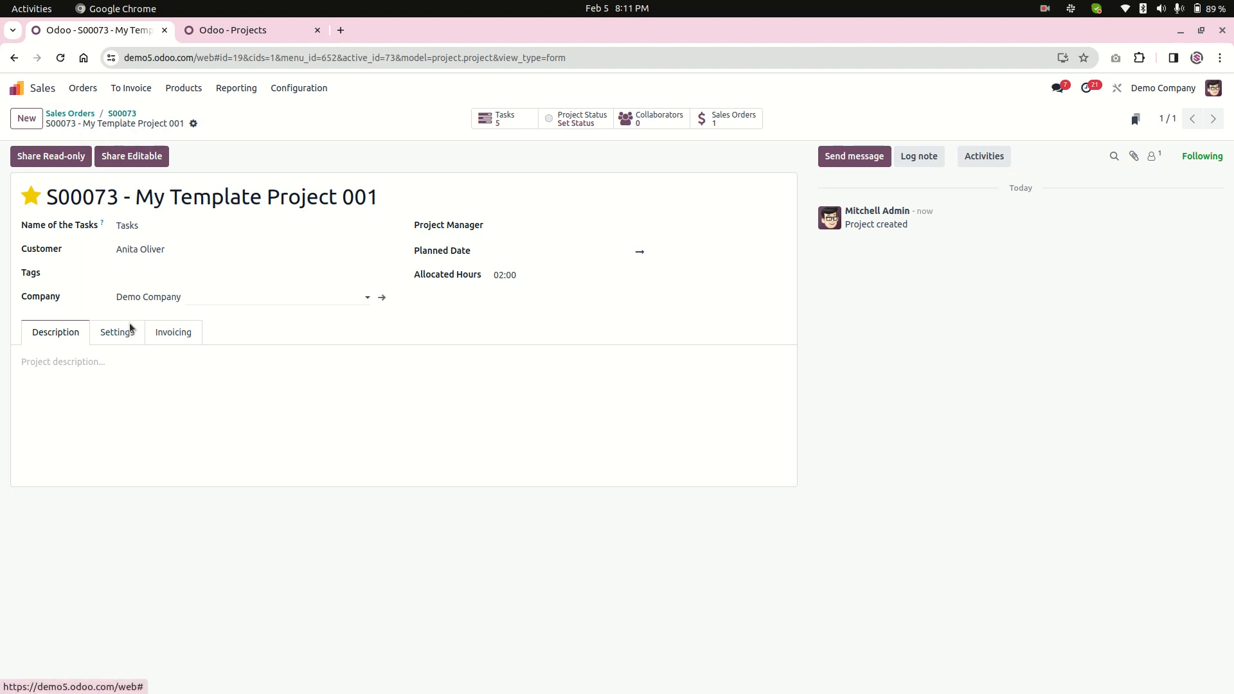